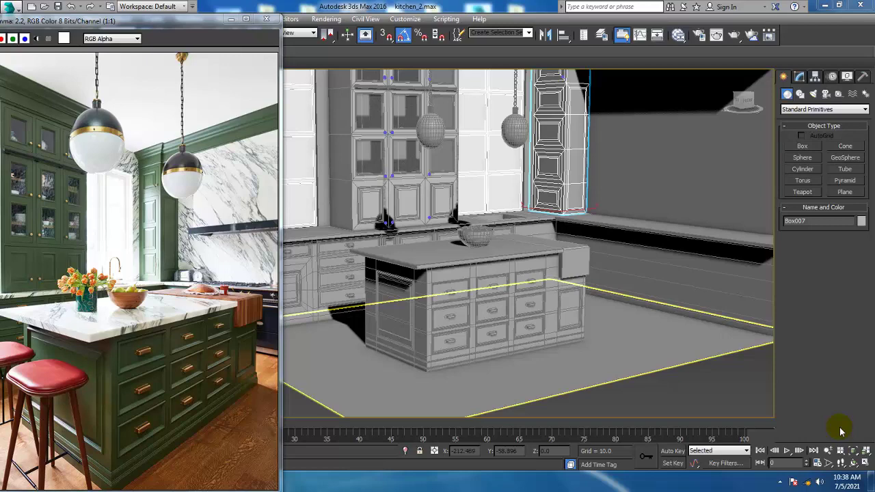
Examine the kitchen island's end and the red bar stools in the reference photo
middle_click_drag(511, 236, 551, 246)
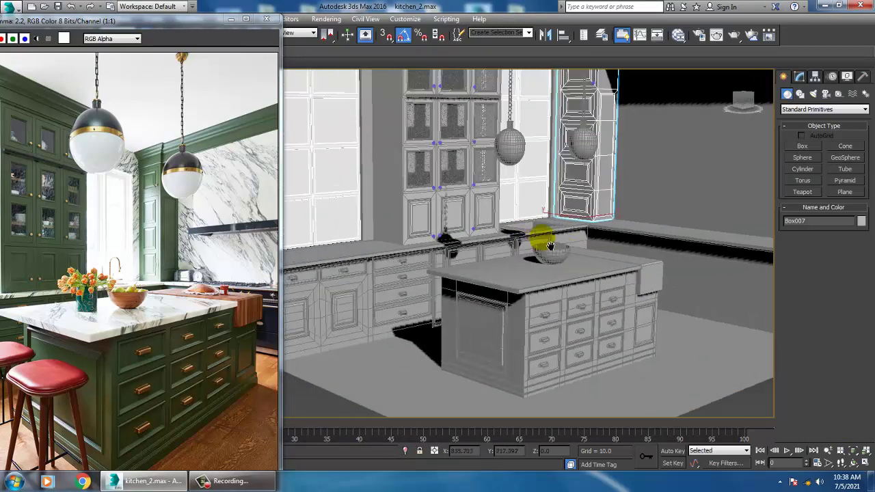
scroll(549, 257, "up", 3)
middle_click_drag(541, 303, 378, 311, "alt")
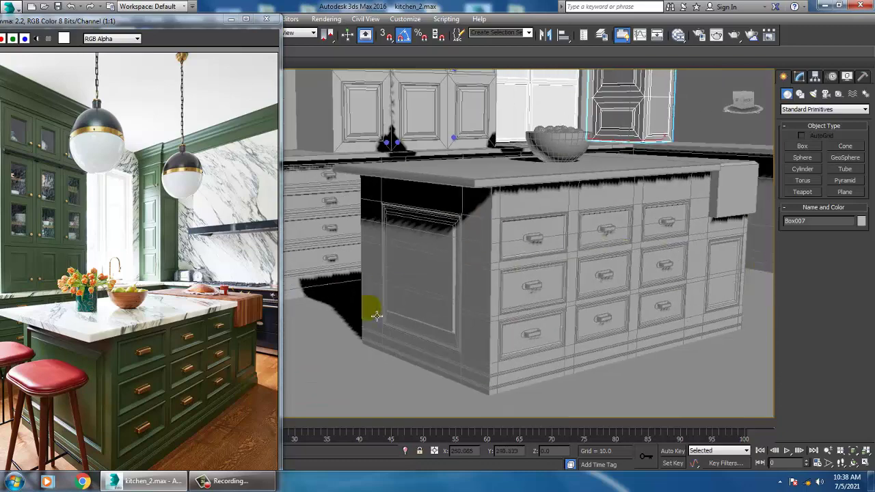
double_click(93, 22)
left_click(838, 6)
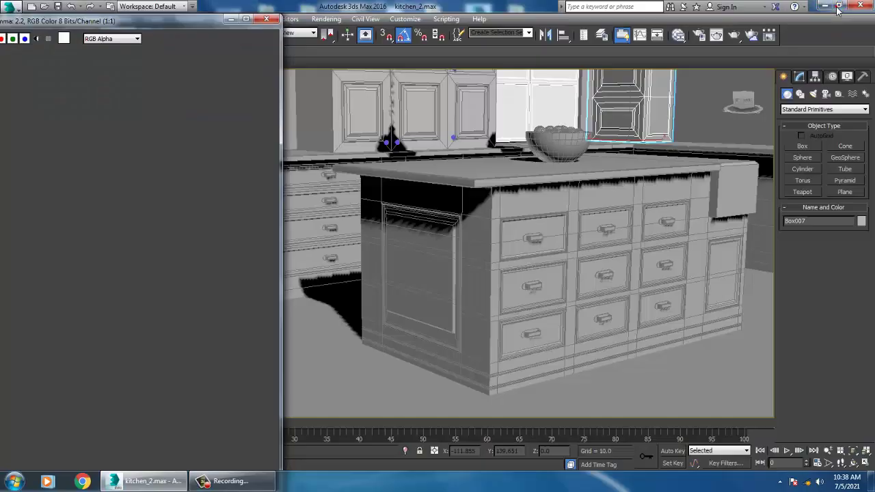
scroll(546, 238, "down", 4)
scroll(546, 237, "up", 5)
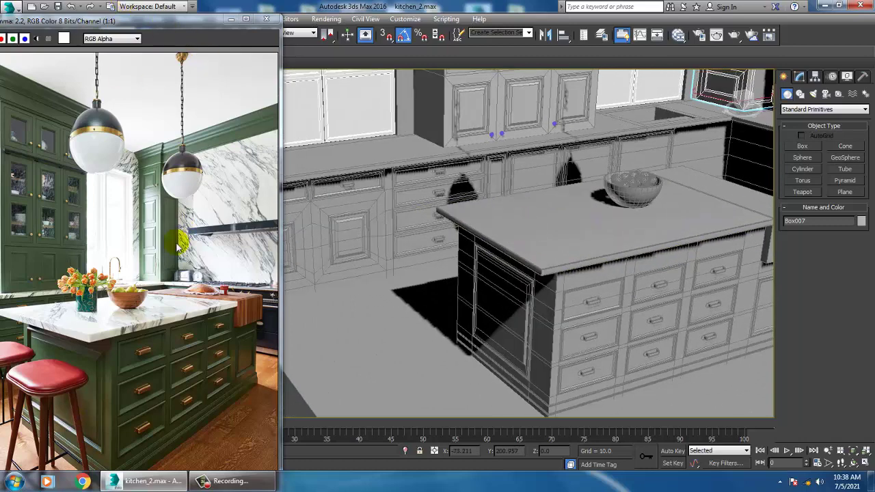
scroll(89, 365, "up", 1)
middle_click_drag(56, 386, 183, 259)
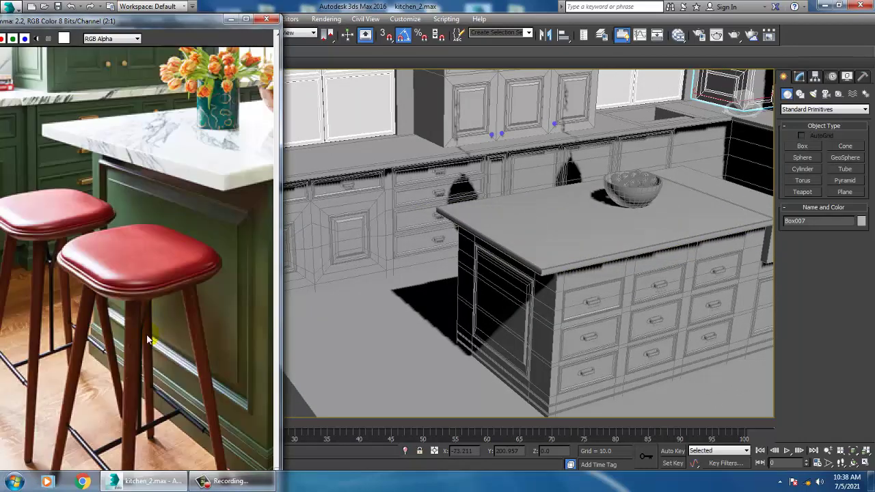
middle_click_drag(562, 305, 548, 286)
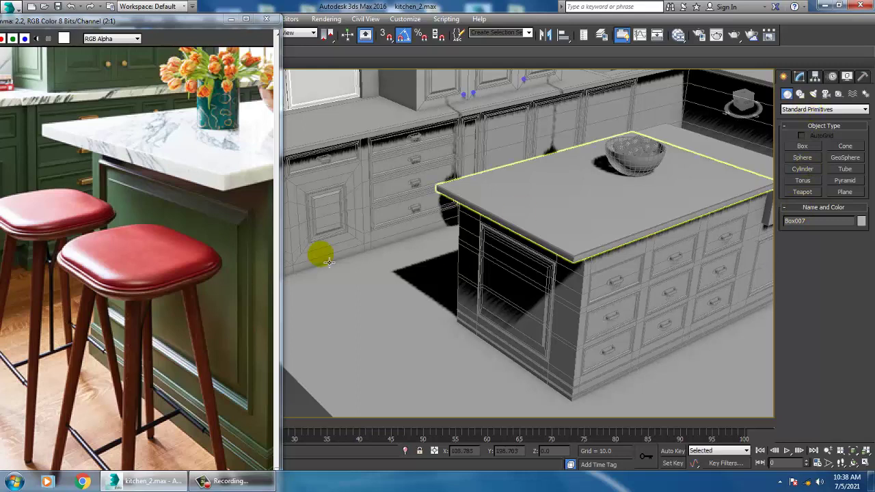
Draw a rectangle about 54 long by 63 wide in the top view, beside the end of the kitchen island
left_click(800, 94)
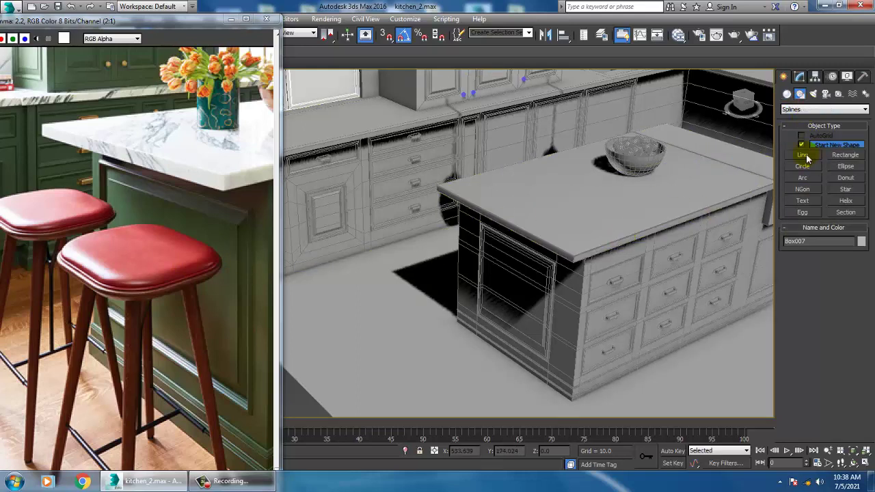
left_click(834, 159)
key("alt+w")
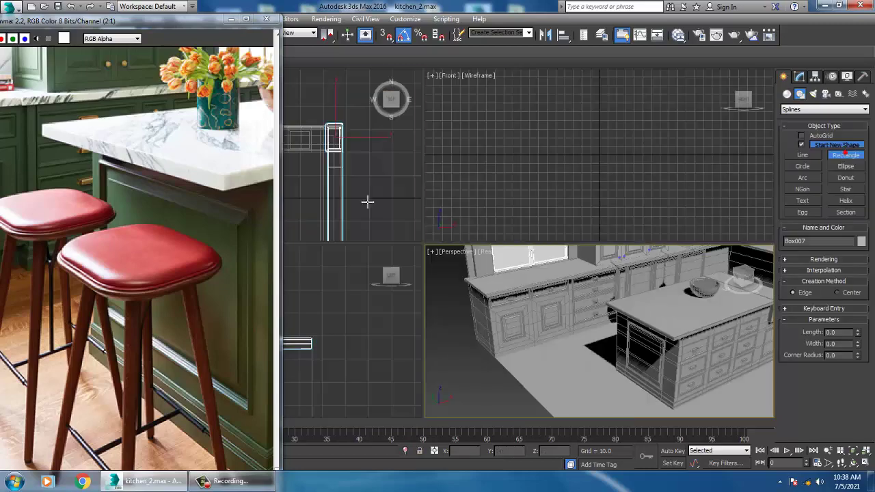
key("alt+w")
scroll(444, 242, "down", 3)
scroll(445, 242, "up", 6)
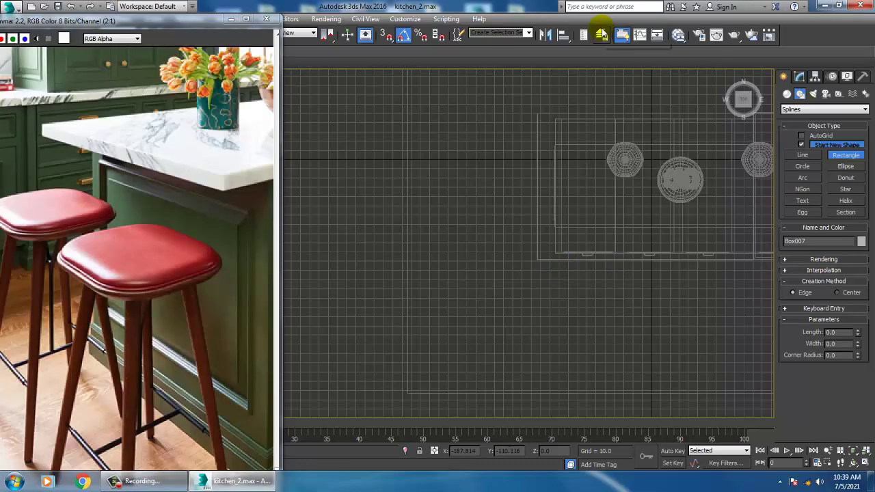
left_click(448, 214)
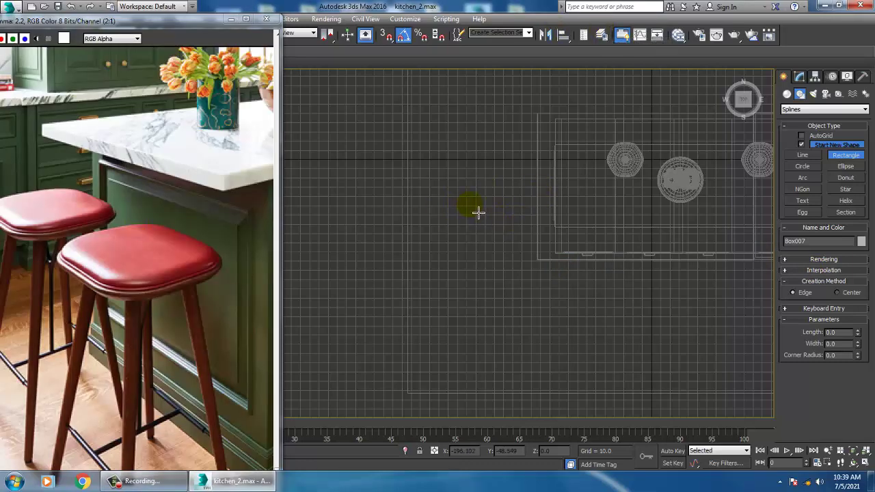
left_click_drag(483, 216, 538, 262)
Convert the rectangle to an editable spline and fillet all four of its corners for the stool seat outline
left_click(800, 76)
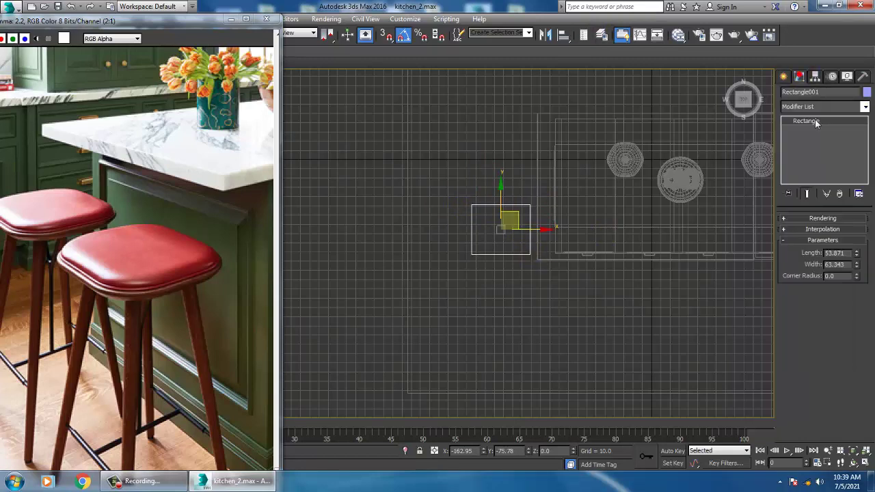
right_click(816, 121)
left_click(789, 192)
key("1")
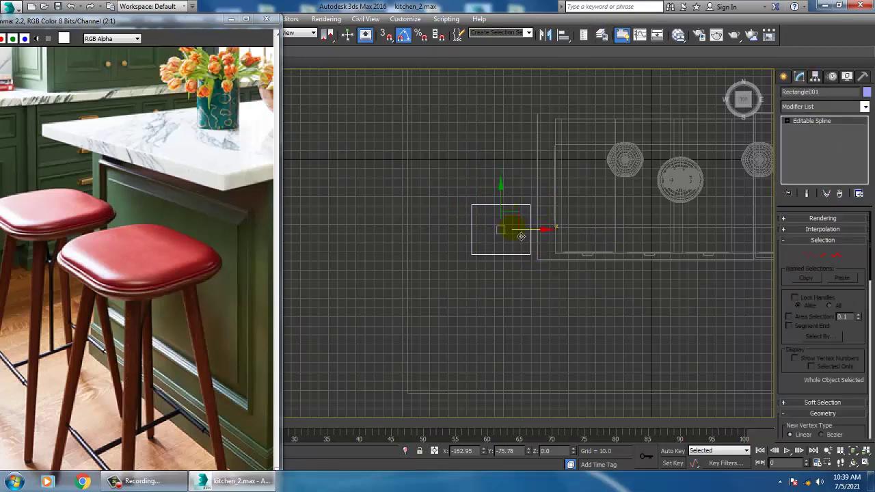
left_click_drag(445, 176, 542, 263)
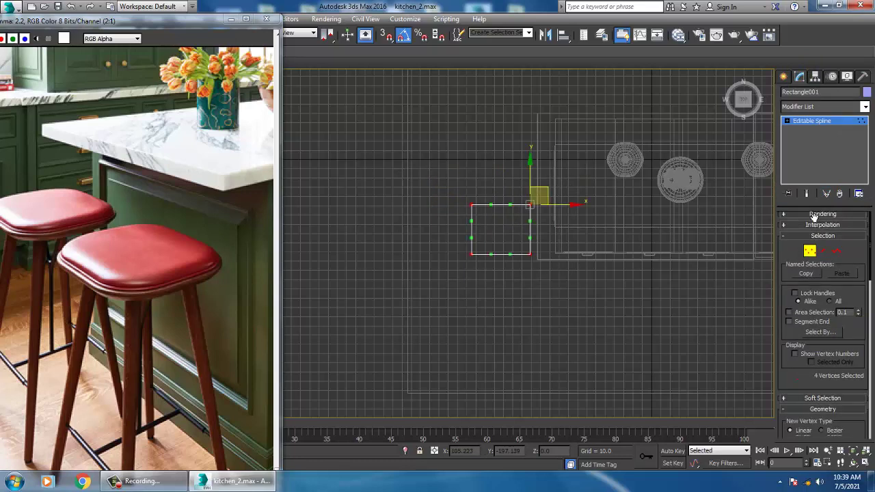
scroll(814, 217, "down", 8)
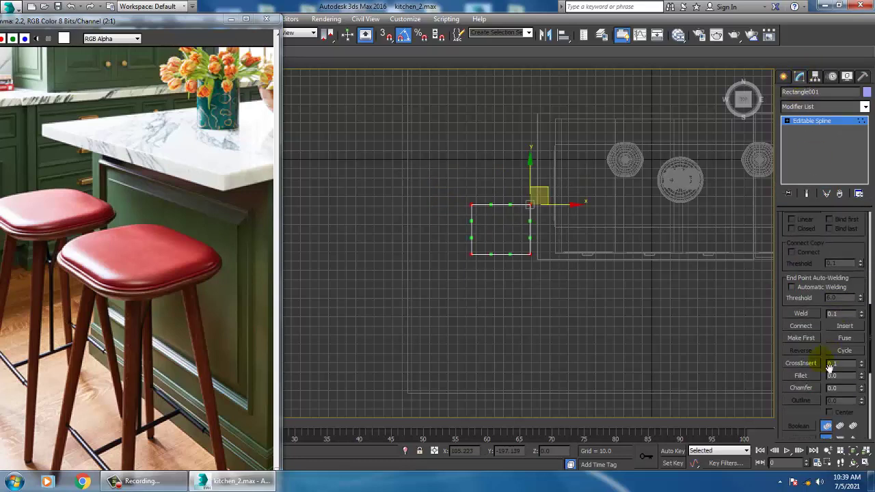
left_click(801, 376)
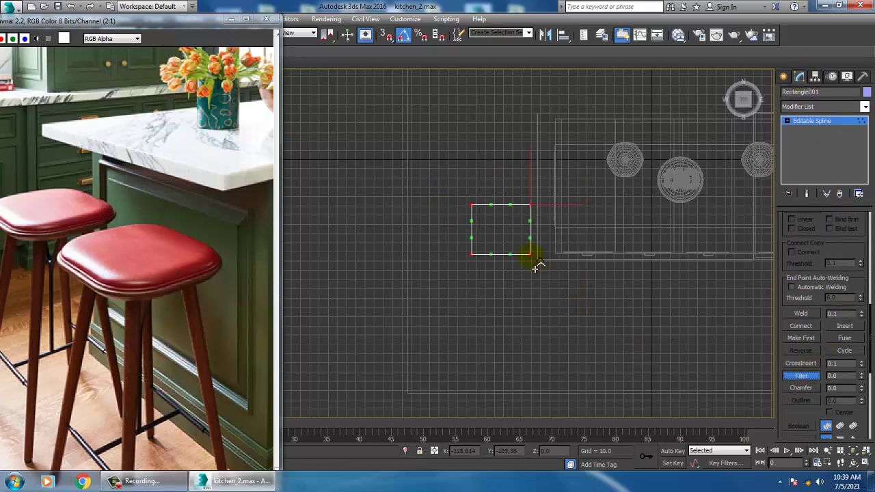
left_click_drag(535, 268, 534, 255)
left_click(818, 123)
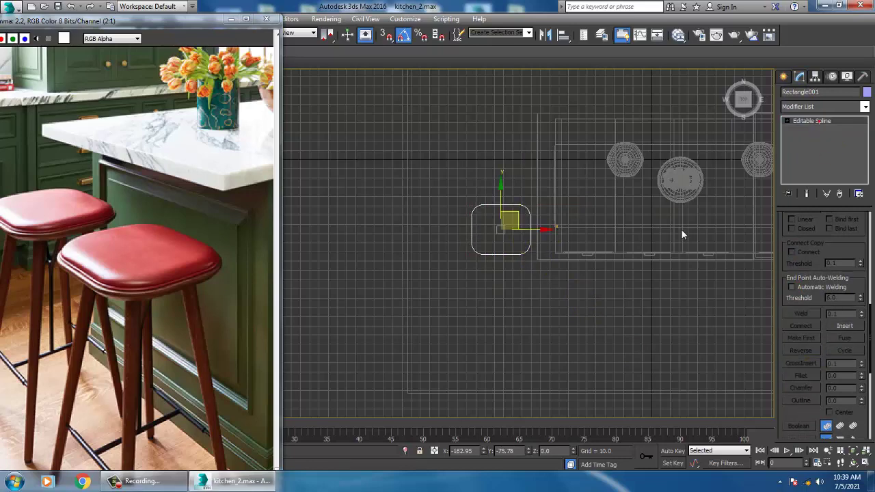
Raise the rounded outline to a height of about 103.9 and shift it along X to about -152.2, closer to the island
key("alt+w")
right_click(625, 302)
key("alt+w")
key("z")
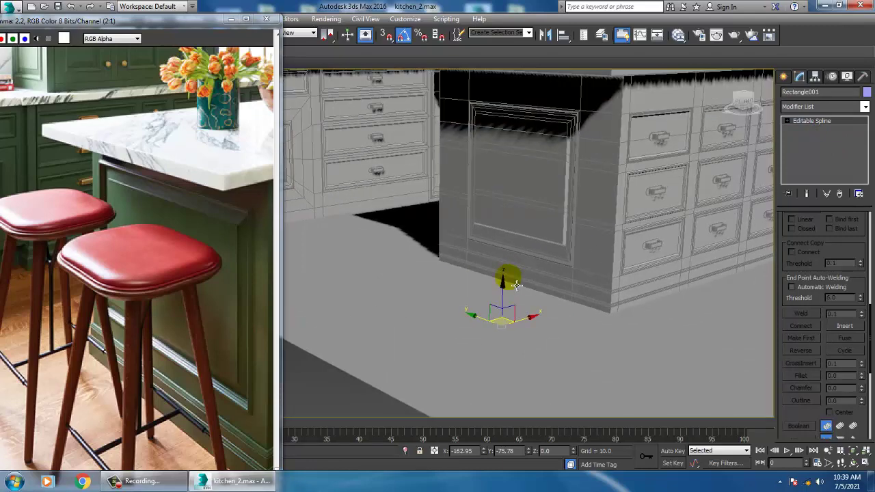
left_click_drag(534, 164, 549, 89)
scroll(586, 166, "down", 4)
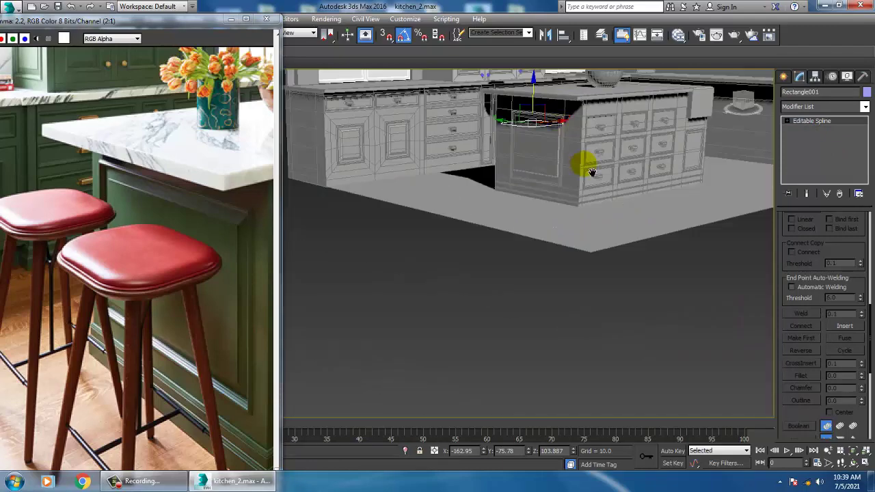
middle_click_drag(588, 168, 579, 214, "alt")
middle_click_drag(570, 153, 596, 232)
scroll(586, 230, "up", 3)
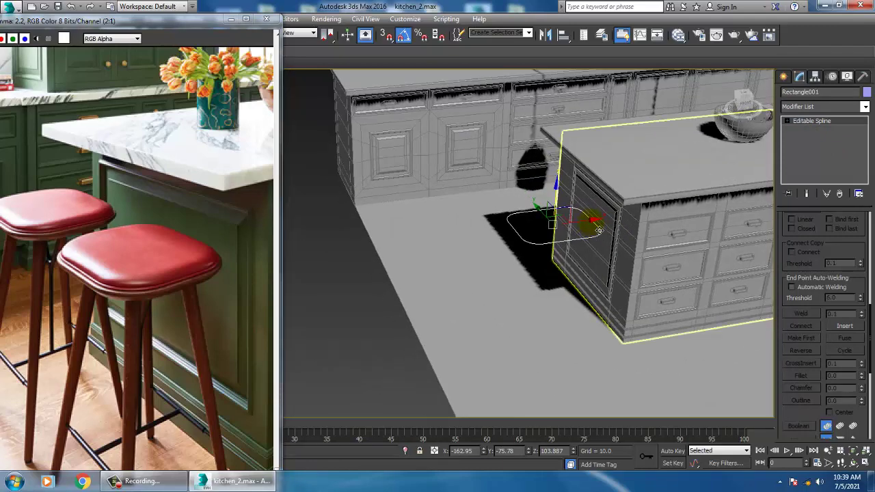
left_click_drag(590, 227, 606, 227)
middle_click_drag(606, 226, 617, 228, "alt")
scroll(617, 229, "up", 4)
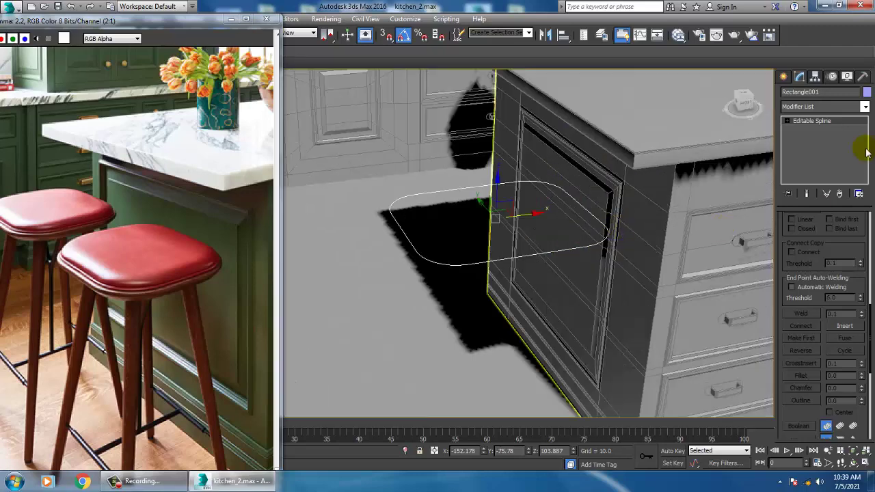
Extrude the rounded outline by 2.5 and convert the resulting slab to an editable poly
left_click(824, 109)
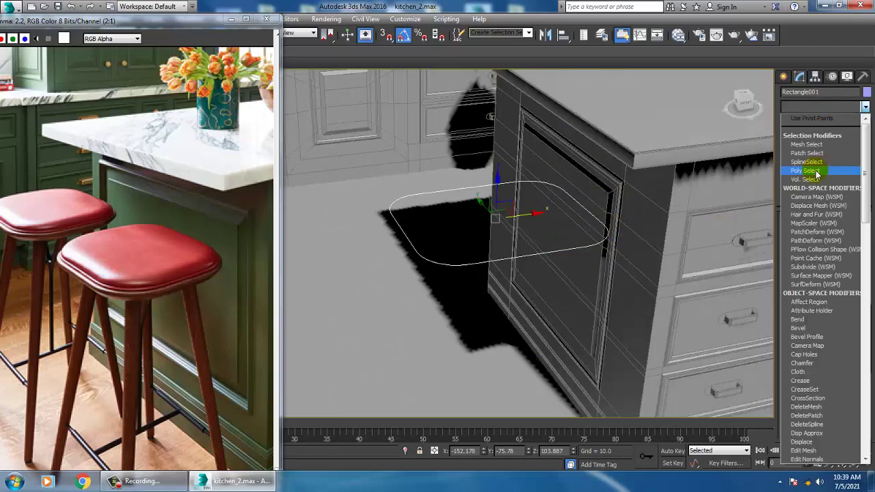
type("ex")
key("Return")
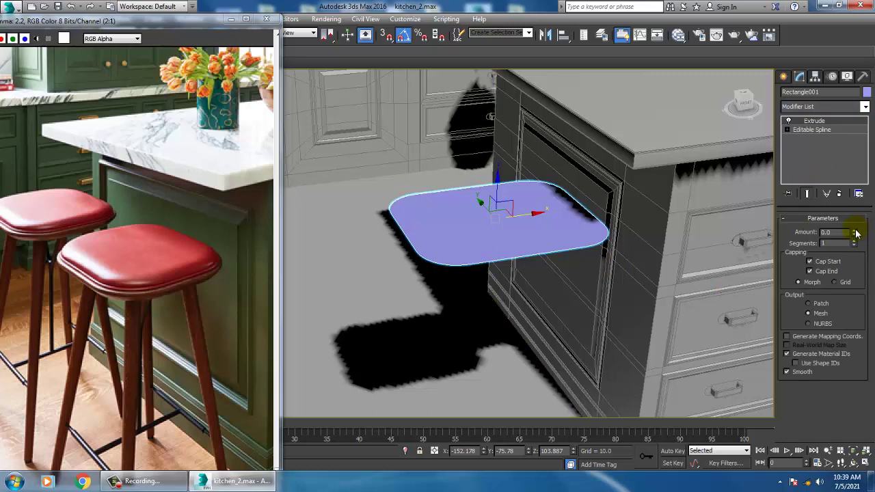
left_click_drag(857, 233, 856, 233)
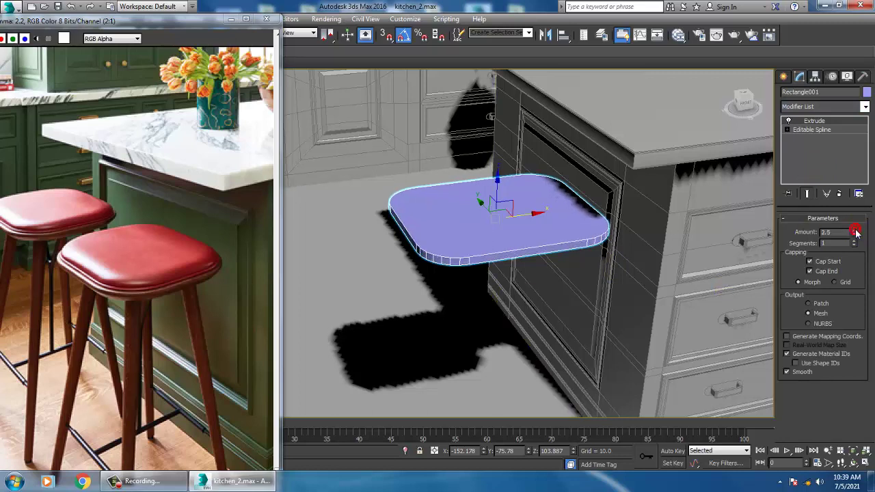
right_click(482, 240)
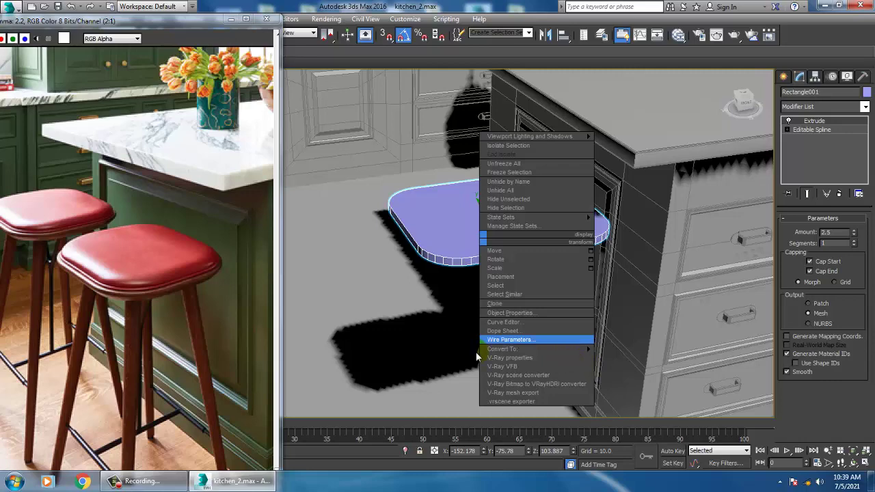
right_click(516, 235)
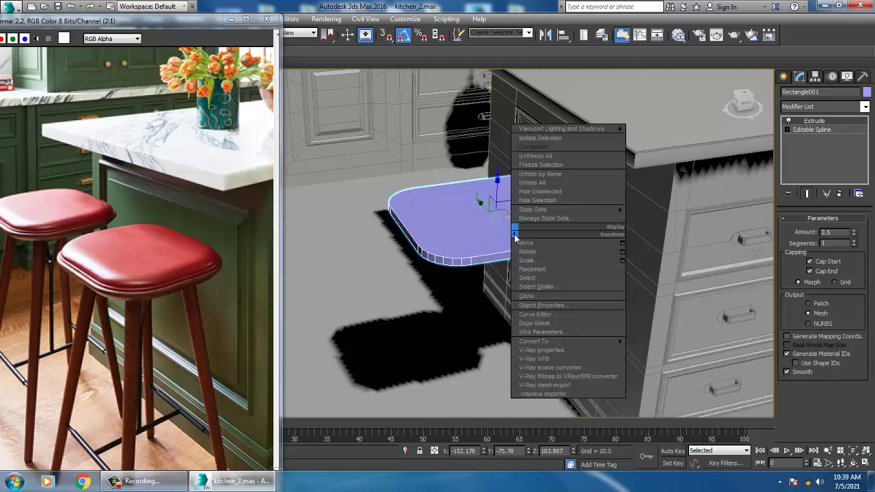
mouse_move(556, 341)
left_click(673, 349)
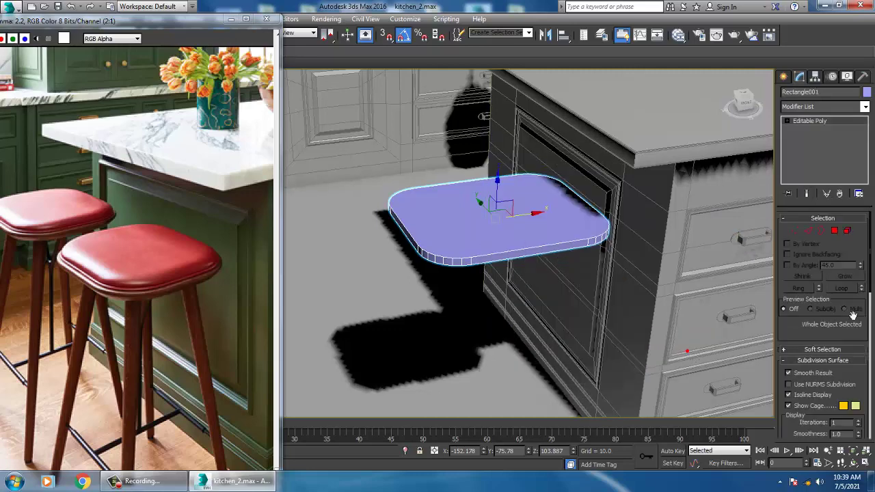
Select only the upper and lower perimeter edges of the seat slab, excluding the short vertical ones
left_click(810, 233)
left_click(495, 258)
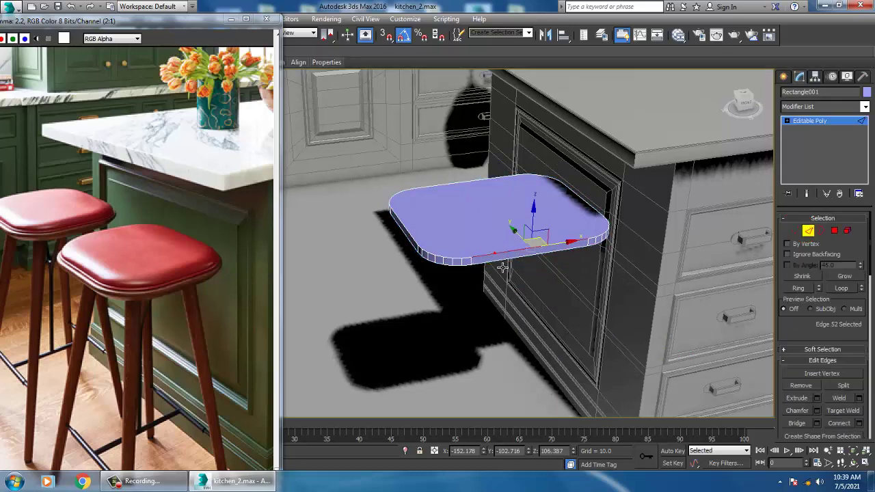
key("f")
scroll(547, 198, "up", 3)
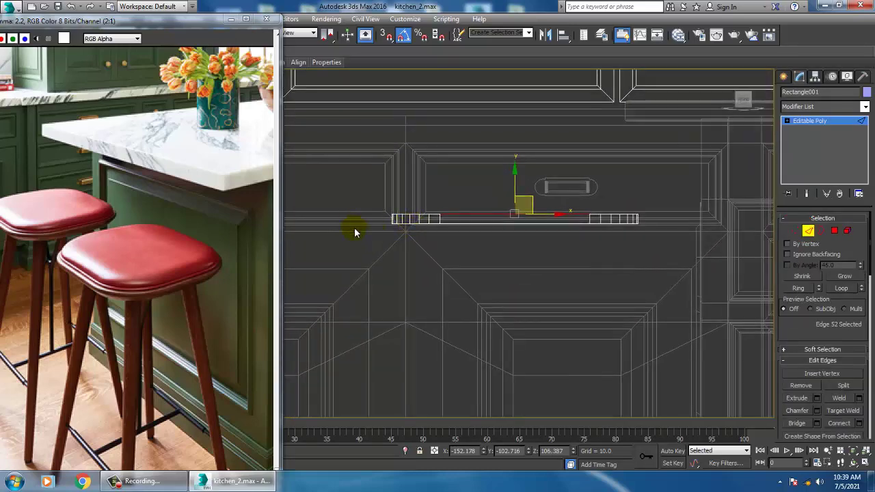
key("ctrl+a")
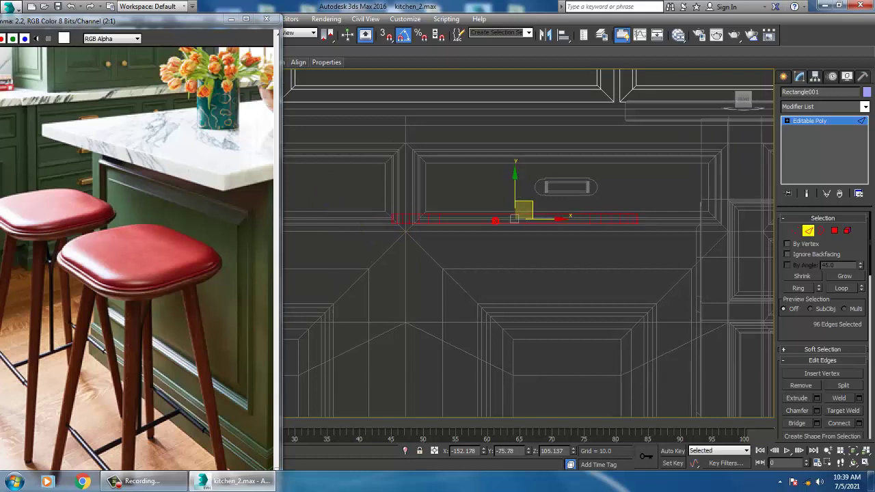
left_click_drag(375, 230, 696, 225, "alt")
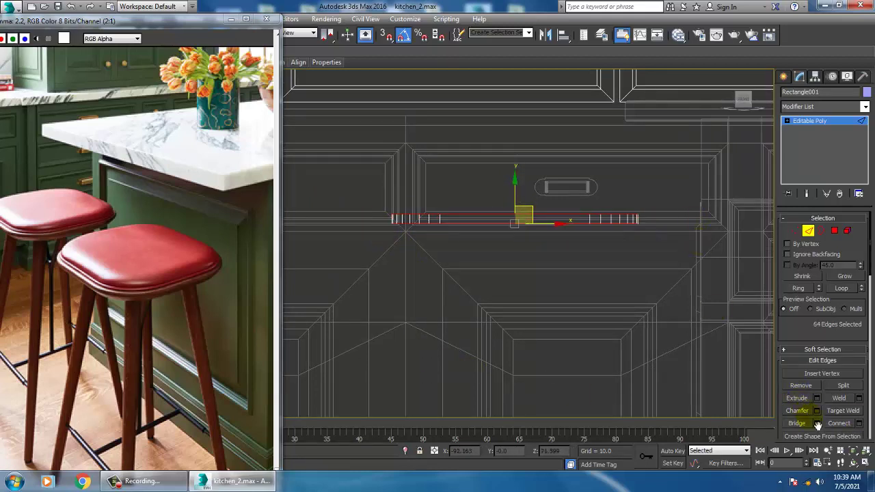
Try to chamfer the selected perimeter edges while framing the seat slab in the perspective view
key("ctrl+shift+c")
key("alt+w")
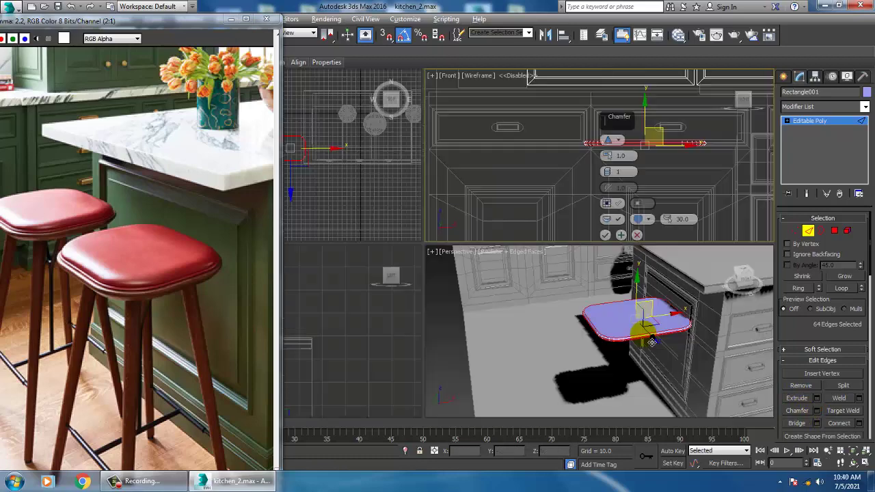
middle_click_drag(643, 333, 686, 319)
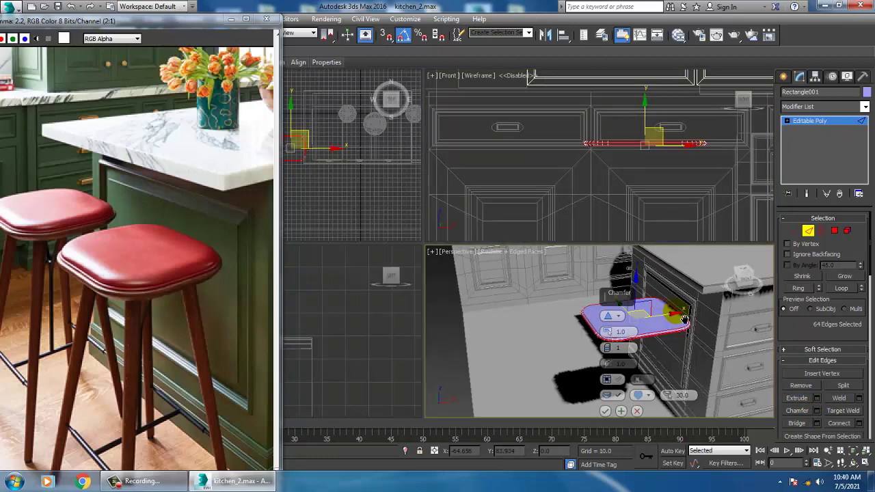
key("z")
key("alt+w")
key("alt+w")
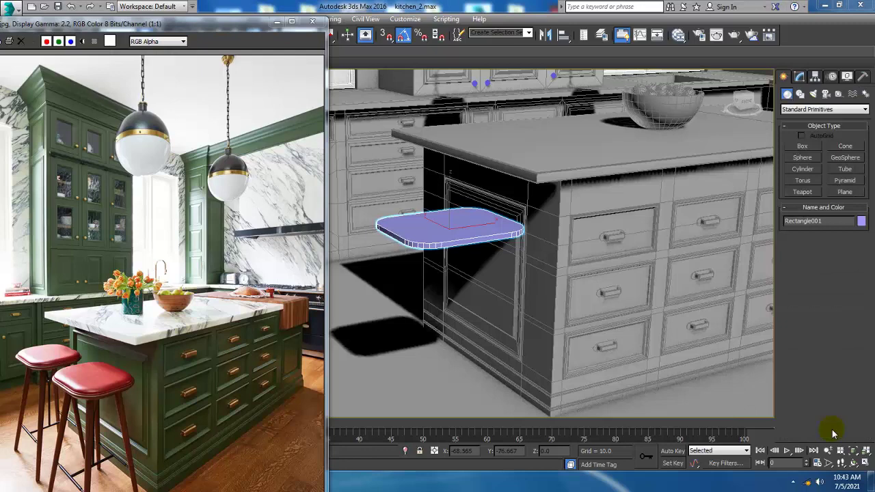
Chamfer the seat slab's upper and lower perimeter edges by 1.0, with extra segments to round the rim
left_click(436, 234)
key("w")
left_click(799, 77)
middle_click_drag(510, 248, 520, 261)
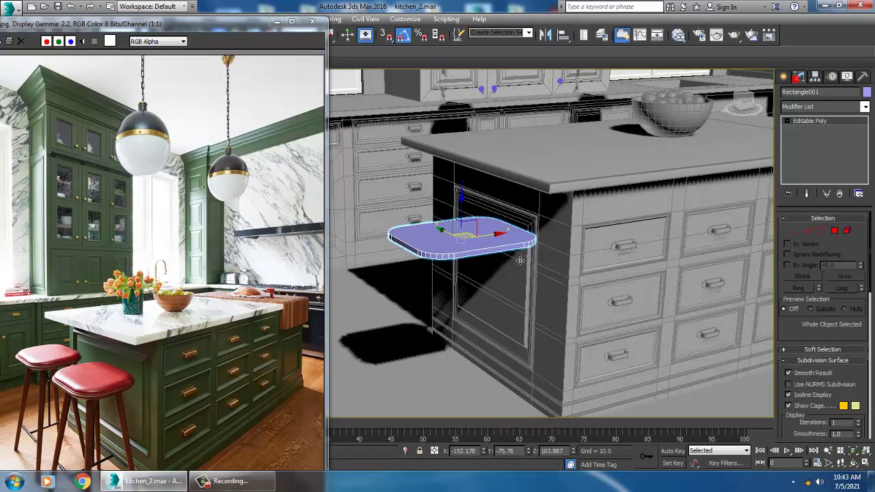
scroll(520, 260, "up", 4)
left_click(807, 232)
key("alt+w")
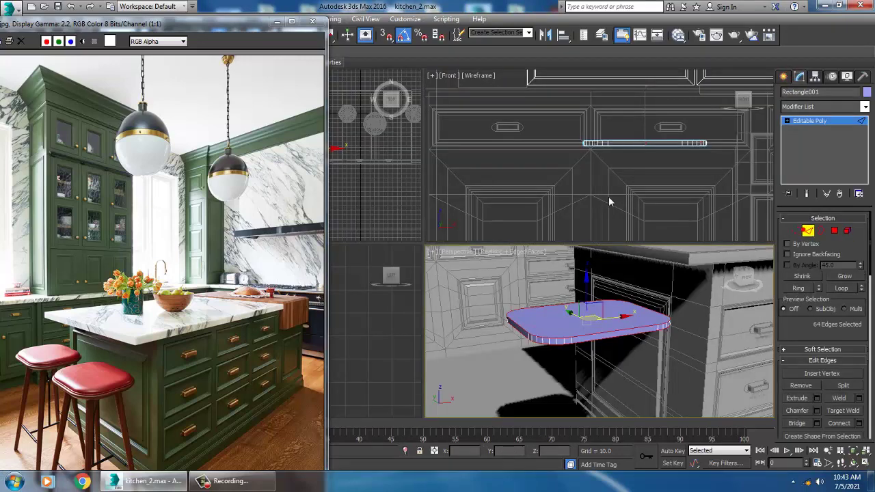
right_click(611, 192)
key("alt+w")
middle_click_drag(615, 155, 667, 181)
key("alt+w")
right_click(634, 358)
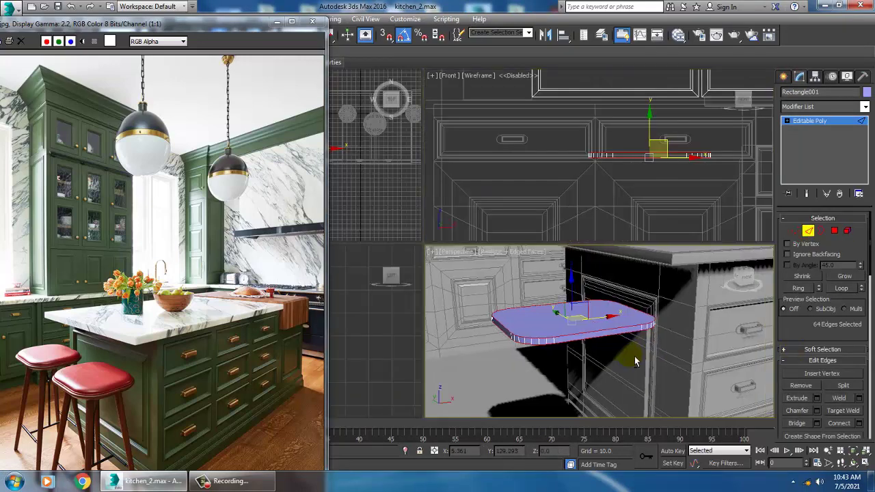
key("alt+w")
middle_click_drag(567, 322, 702, 332)
left_click(816, 411)
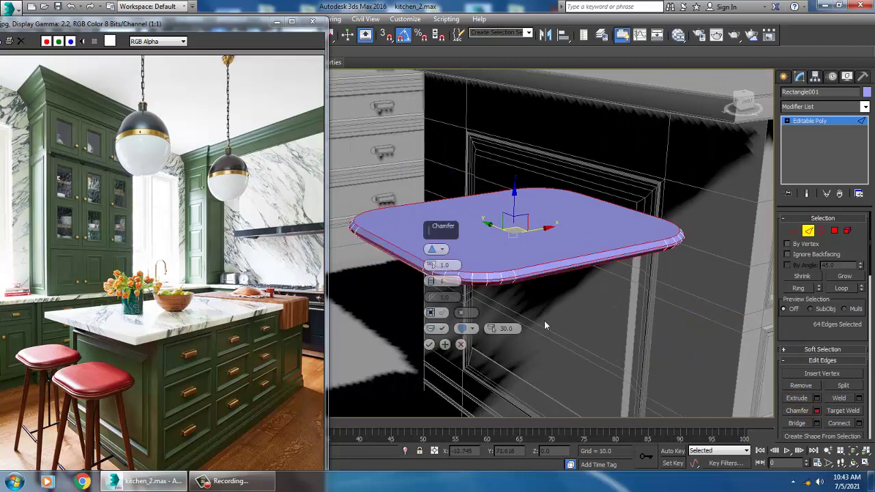
left_click(431, 279)
left_click(431, 279)
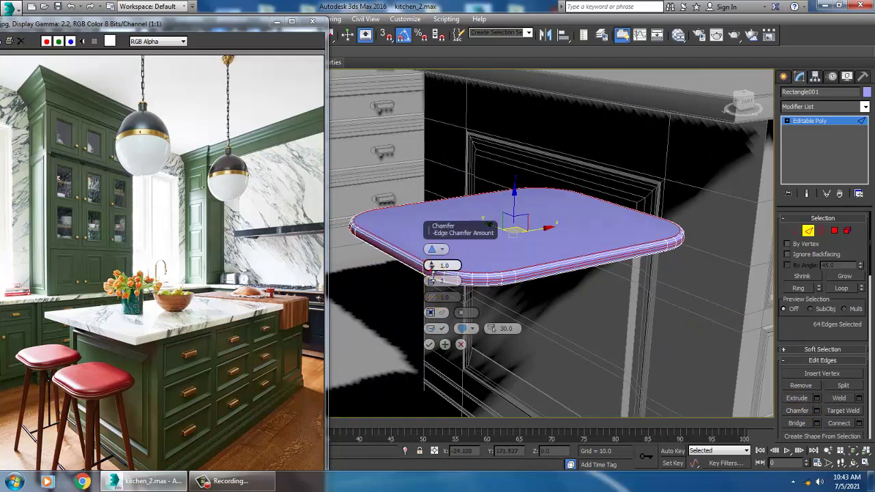
left_click_drag(432, 272, 432, 274)
left_click(429, 344)
key("alt+w")
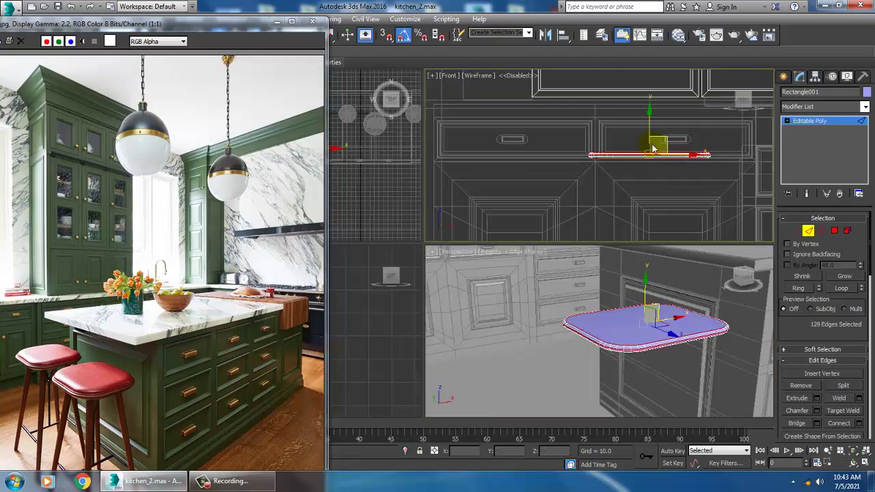
key("alt+w")
key("1")
left_click_drag(450, 188, 592, 267)
key("p")
mouse_move(630, 321)
middle_mouse_down("alt")
mouse_move(658, 318)
mouse_move(622, 312)
middle_mouse_up("alt")
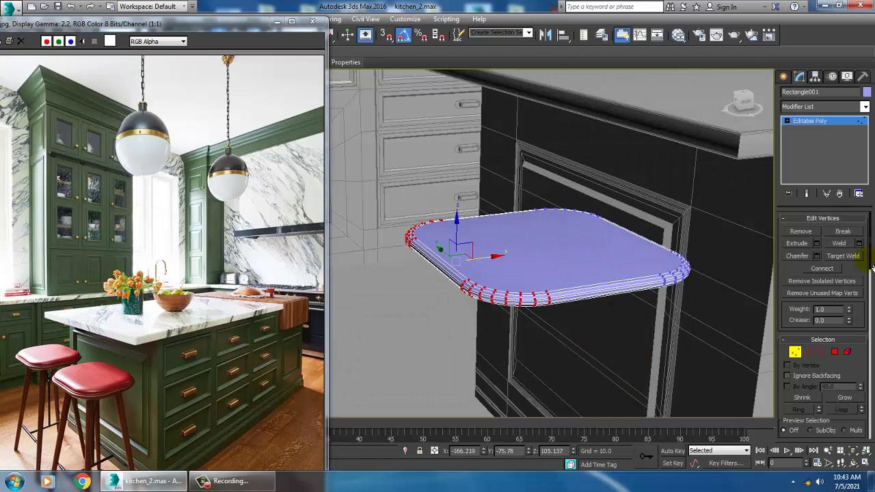
left_click(784, 76)
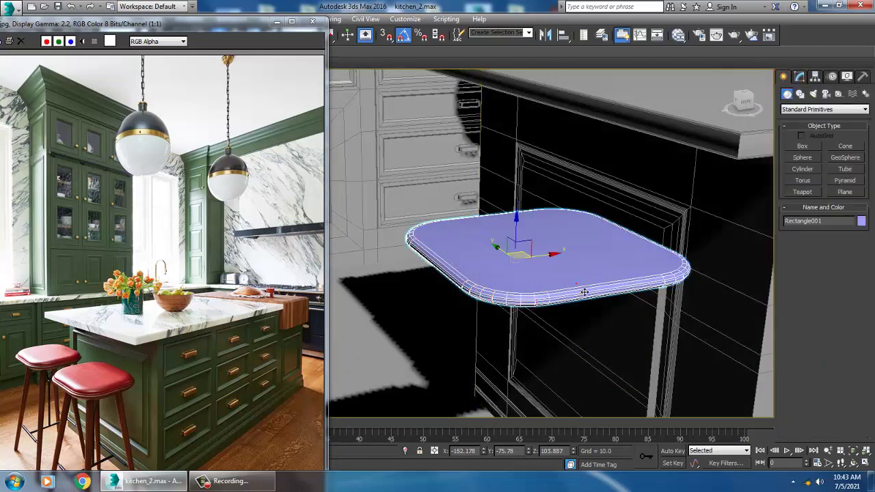
Copy the seat slab about 2.8 straight up as a cushion and scale the copy slightly smaller
key("alt+w")
middle_click_drag(630, 184, 606, 184)
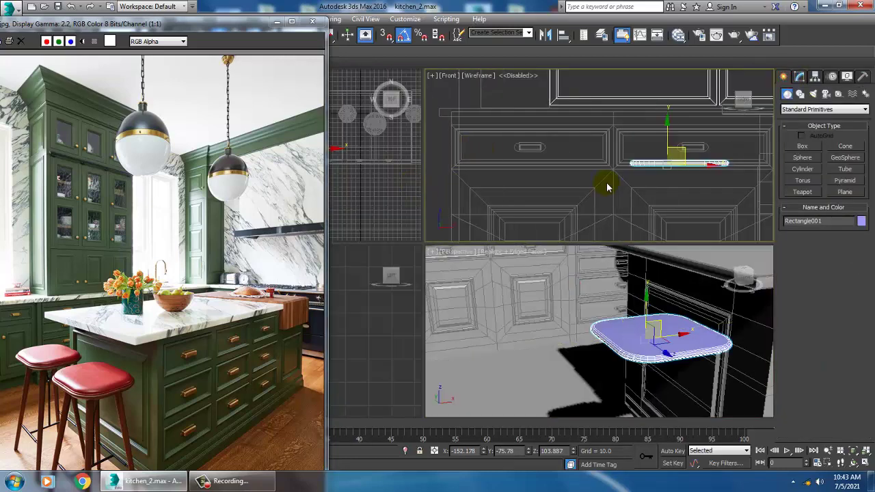
middle_click_drag(682, 196, 654, 194)
key("alt+w")
middle_click_drag(519, 224, 564, 250)
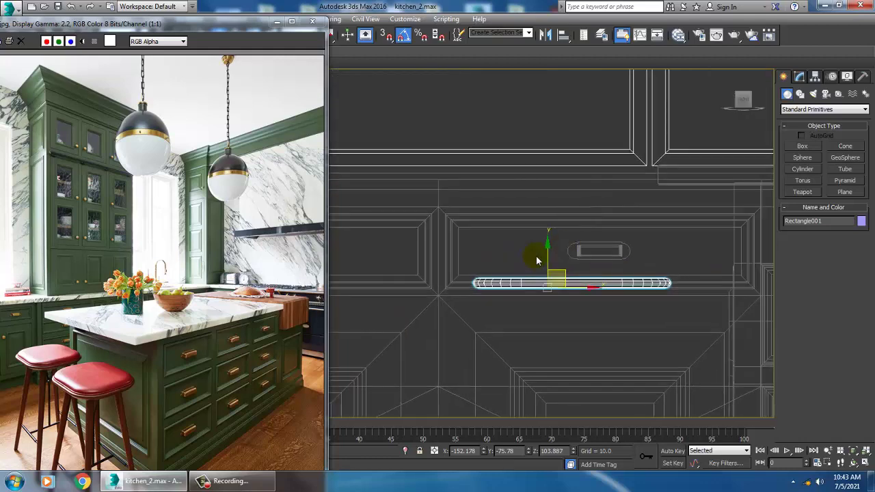
left_click_drag(546, 258, 549, 250, "shift")
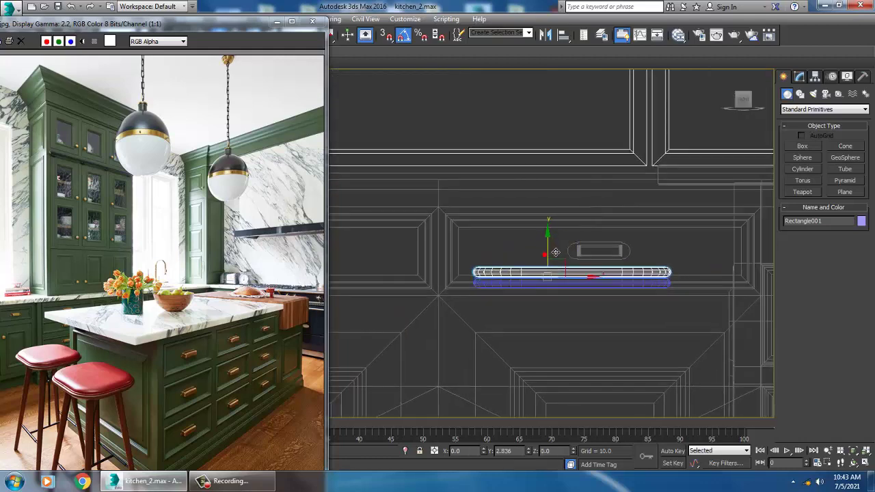
left_click(439, 287)
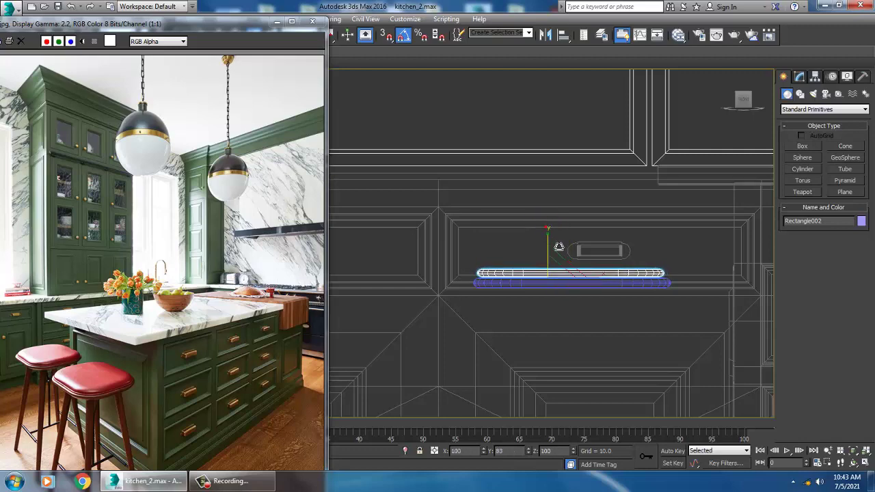
Lower the smaller upper slab by about 0.7 onto the base slab and convert it to an editable poly
key("alt+w")
middle_click(605, 361)
key("alt+w")
middle_click_drag(588, 339, 614, 299, "alt")
left_click_drag(454, 233, 454, 230)
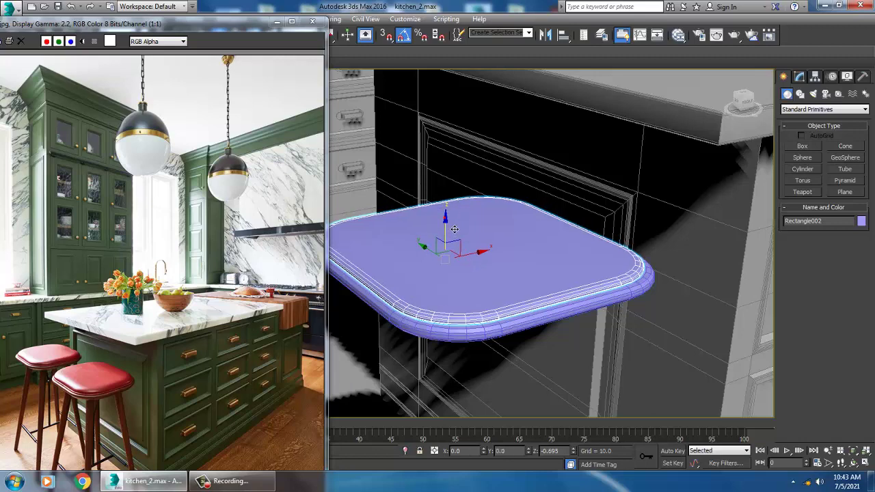
middle_click_drag(601, 300, 594, 305, "alt")
left_click_drag(445, 217, 445, 215)
right_click(513, 257)
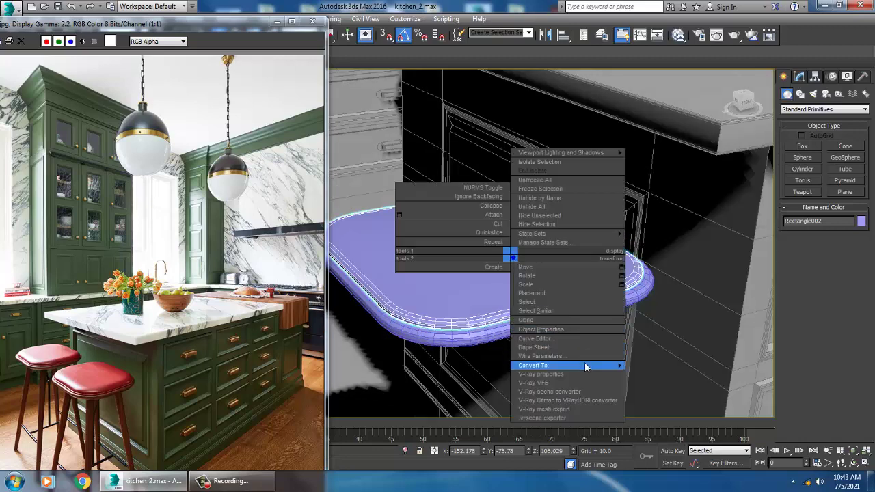
mouse_move(585, 367)
left_click(667, 374)
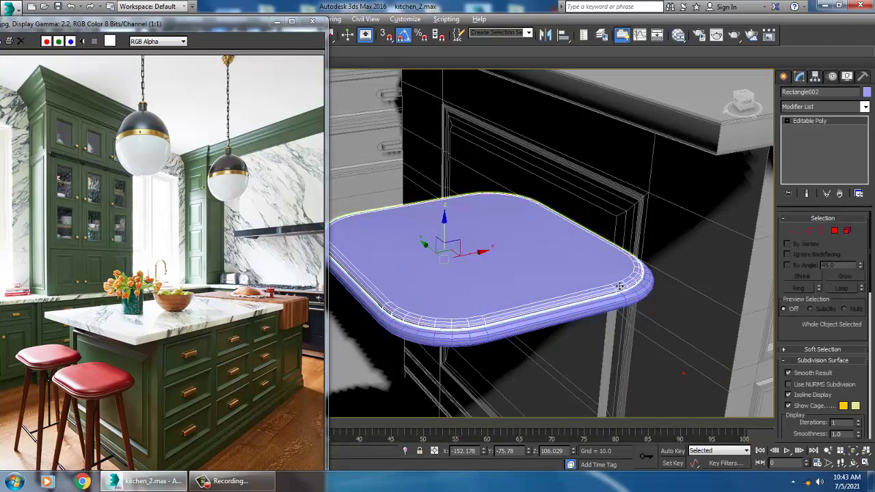
Connect the straight edges on two opposite sides of the upper slab with 4 segments
key("z")
key("2")
middle_click_drag(482, 252, 506, 239, "alt")
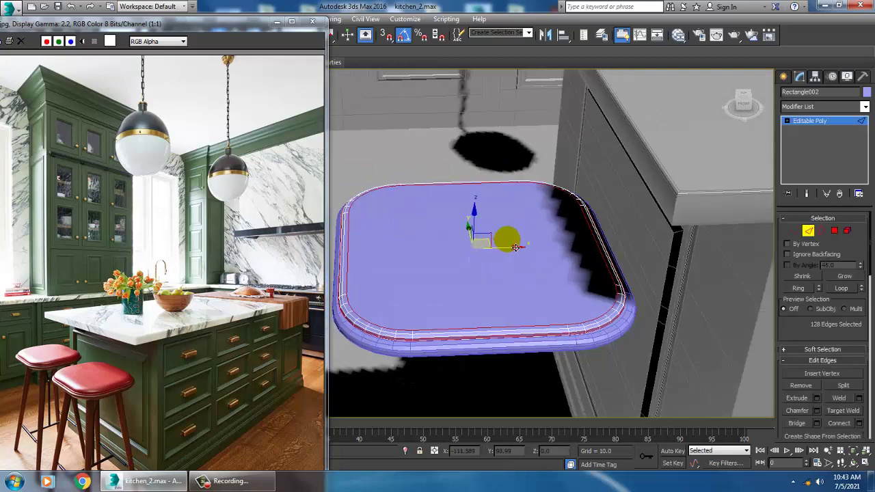
left_click_drag(456, 162, 503, 408)
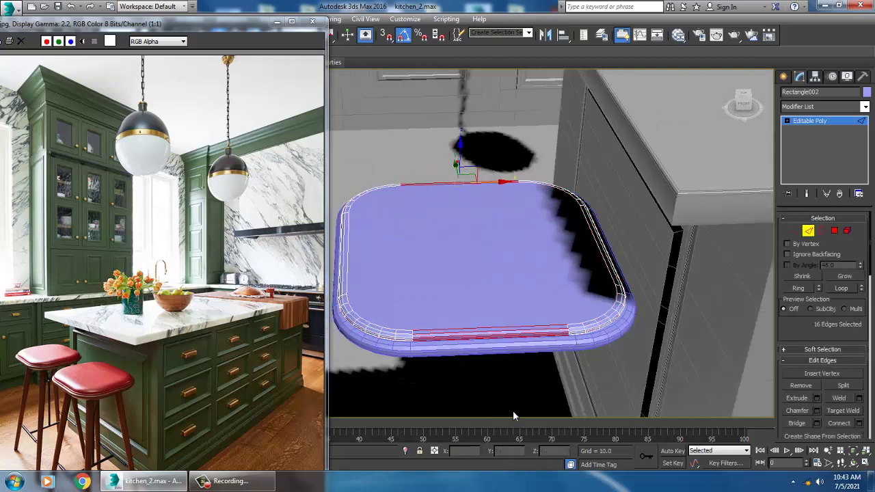
left_click(859, 423)
left_click(430, 246)
left_click(430, 246)
left_click(430, 246)
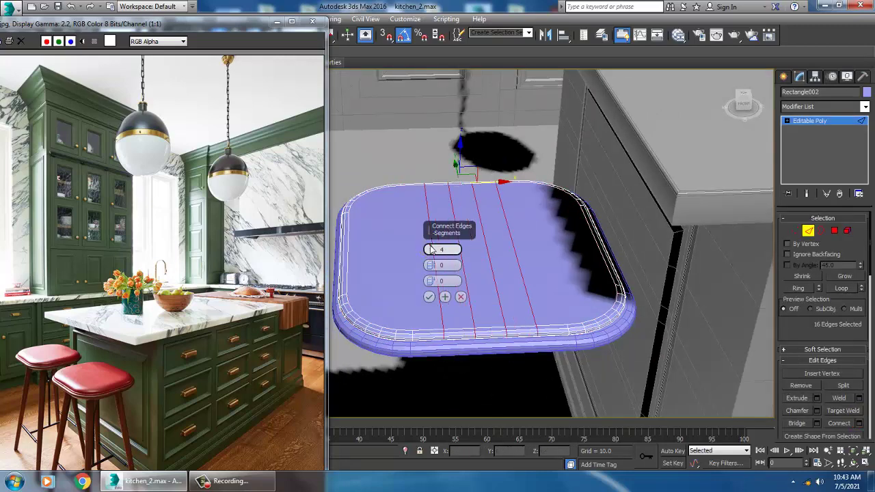
left_click(429, 297)
Connect the edges crossing the other direction of the upper slab with 4 segments to form a grid
middle_click_drag(428, 297, 475, 180, "alt")
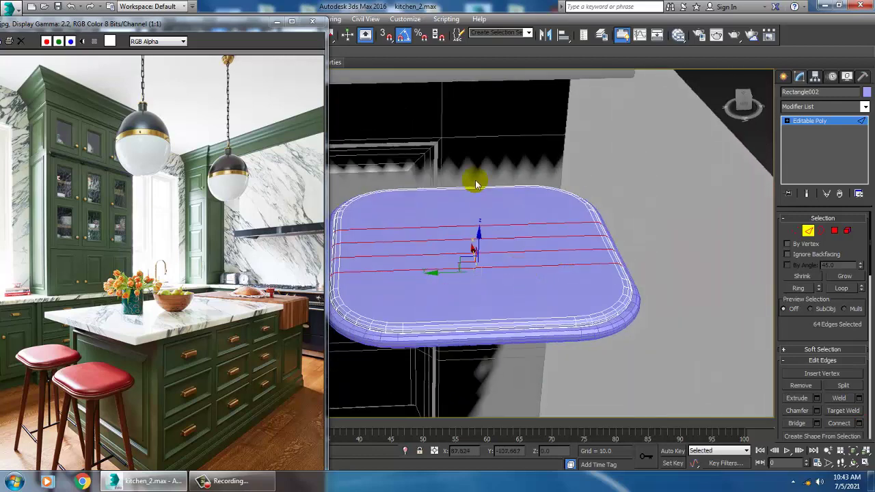
left_click_drag(511, 384, 513, 389)
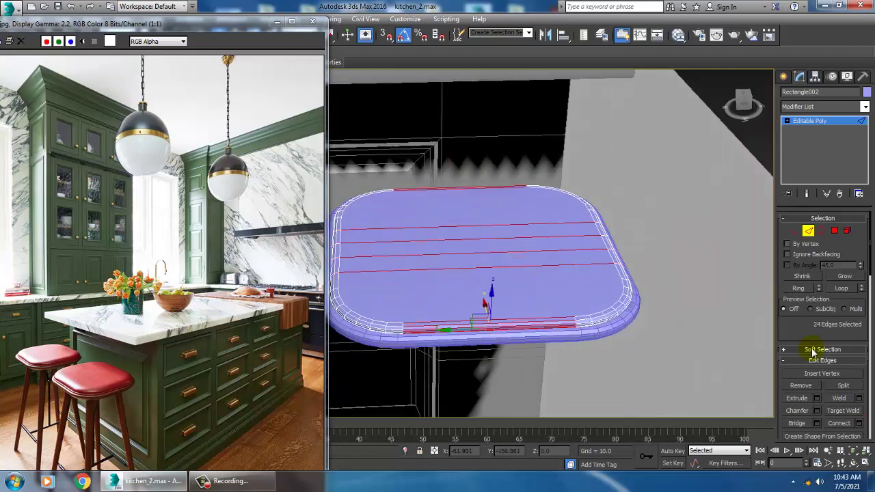
left_click(859, 423)
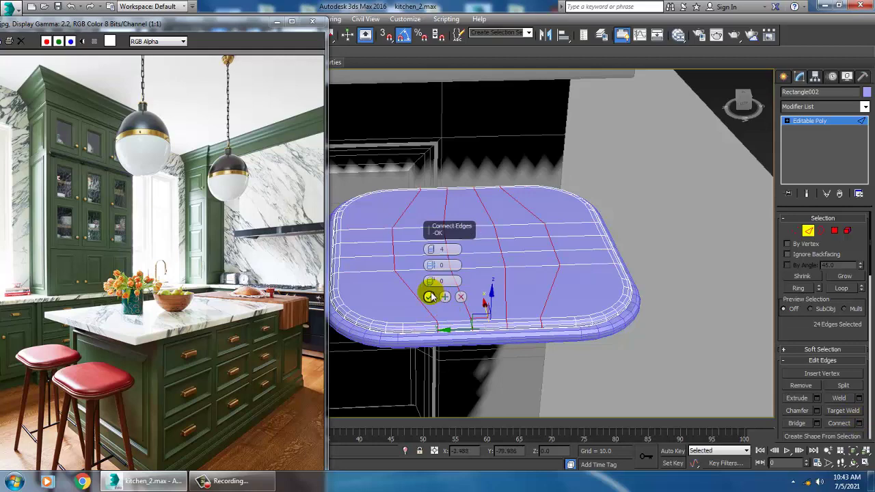
left_click(430, 294)
middle_click_drag(430, 294, 355, 284, "alt")
left_click(812, 121)
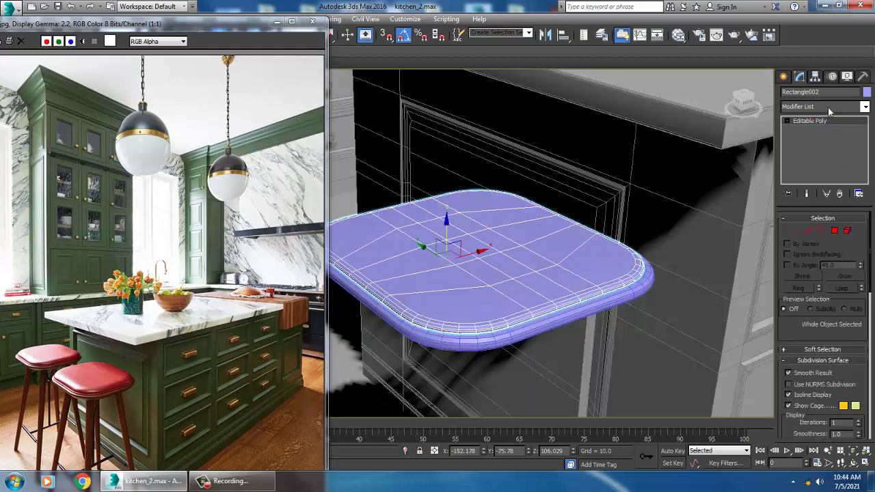
Apply an FFD(box) modifier to the upper slab
left_click(828, 107)
key("f")
key("f")
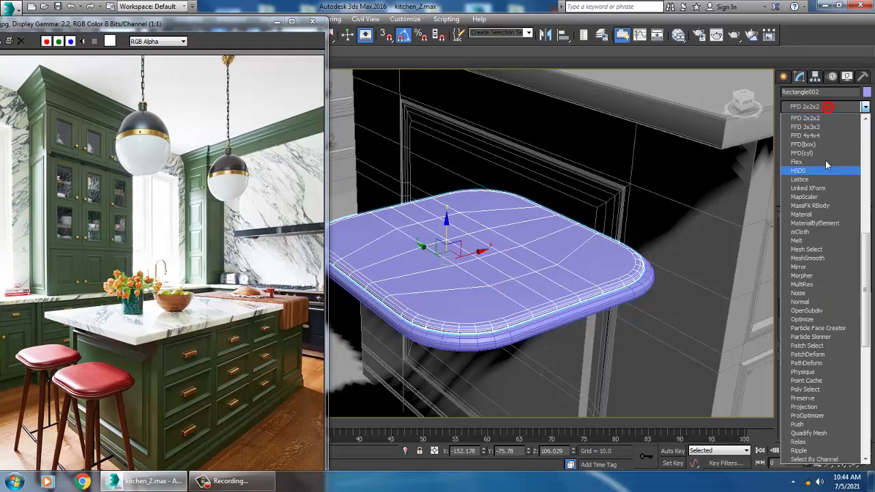
left_click(803, 144)
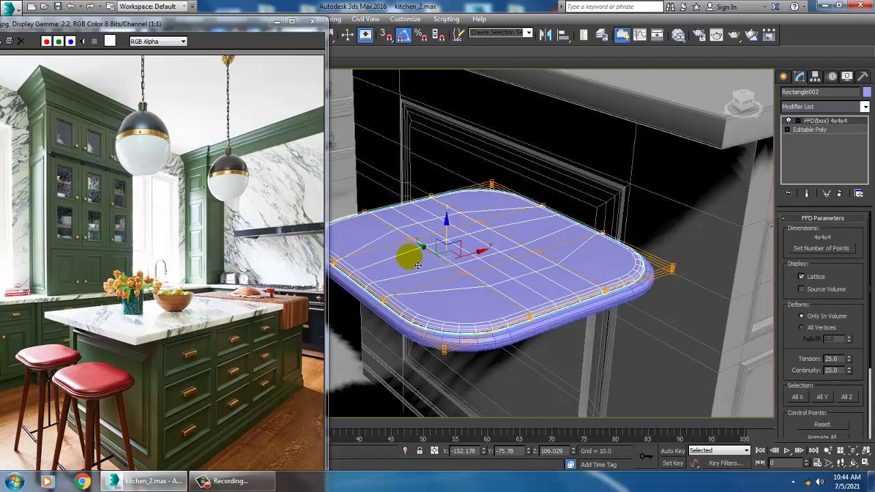
Raise the four central control points on top of the upper slab by about 1 to puff up the cushion
key("1")
left_click(416, 243)
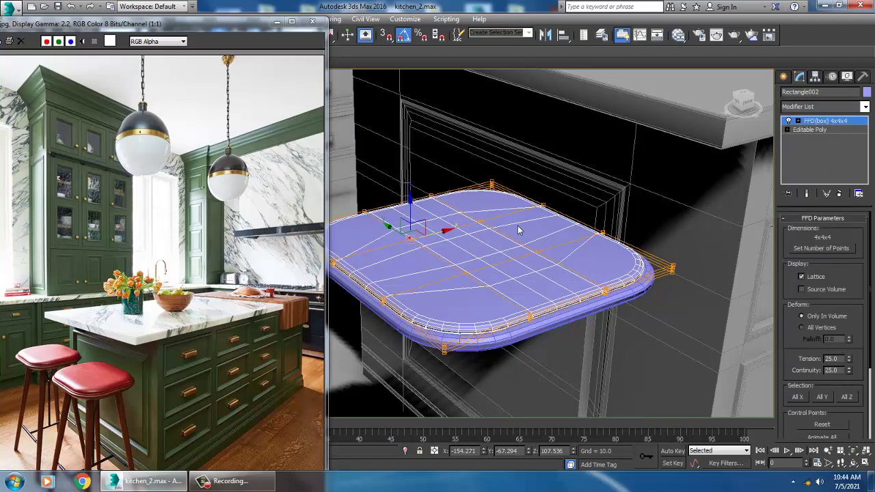
left_click(480, 221, "ctrl")
left_click(537, 252, "ctrl")
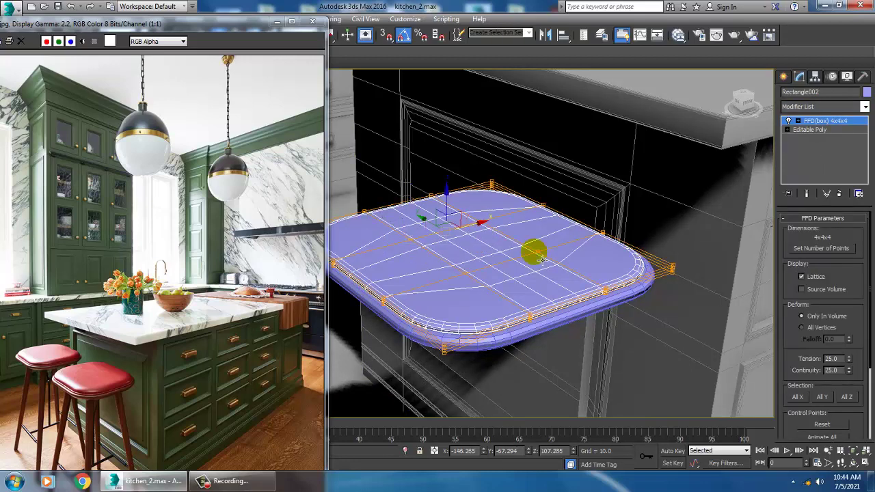
left_click(464, 273, "ctrl")
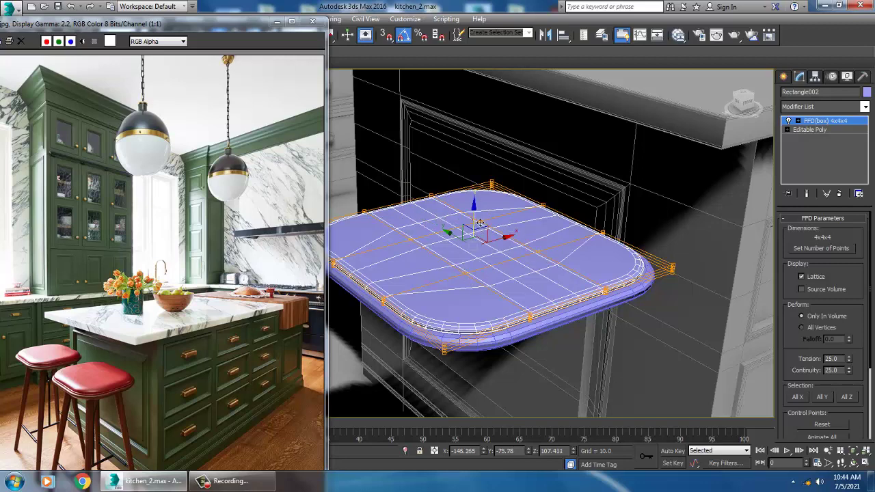
left_click_drag(480, 221, 481, 220)
middle_click_drag(481, 220, 578, 244, "alt")
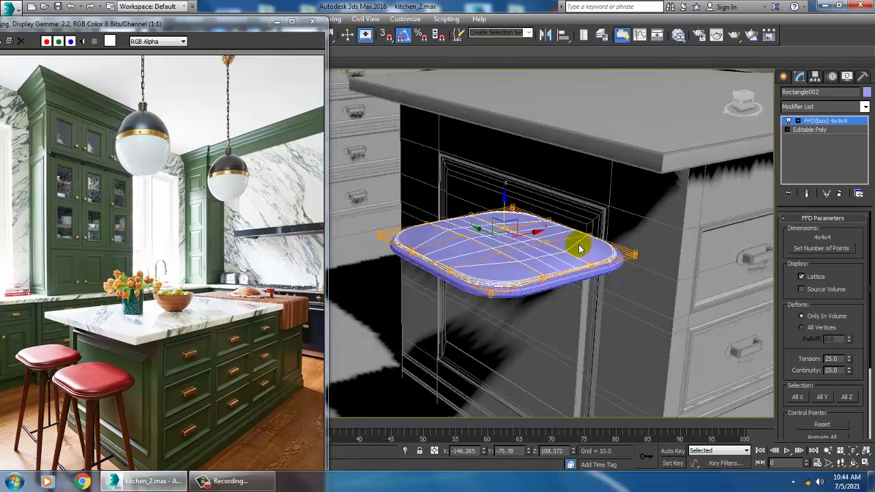
Collapse the FFD-deformed cushion to an editable poly
right_click(833, 123)
right_click(532, 255)
mouse_move(594, 367)
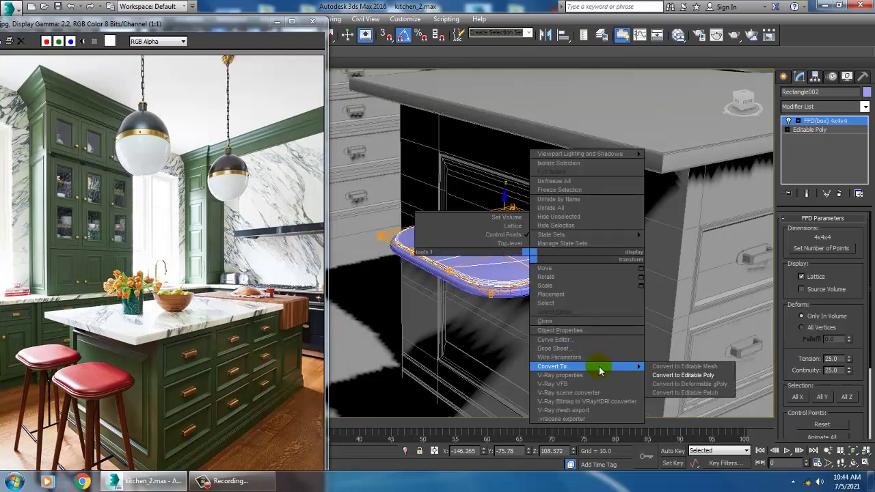
left_click(708, 375)
Smooth the cushion with a TurboSmooth modifier and convert the result to an editable poly
middle_click_drag(635, 309, 663, 276, "alt")
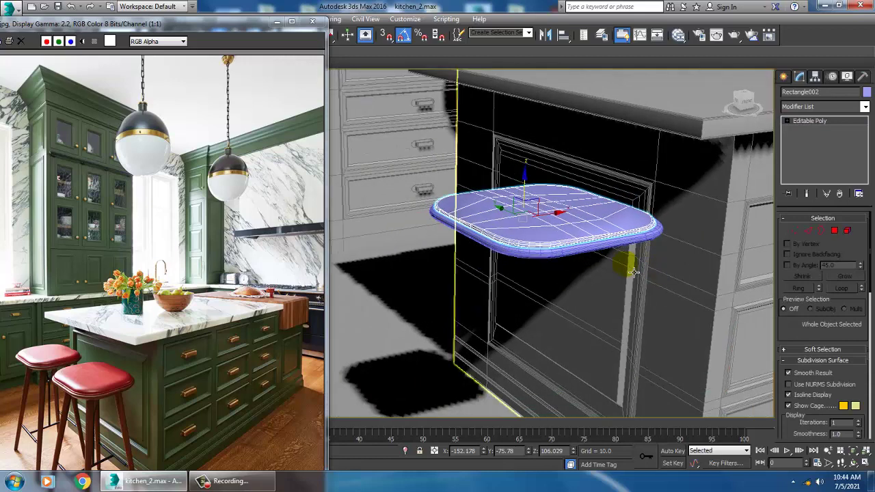
scroll(633, 272, "down", 5)
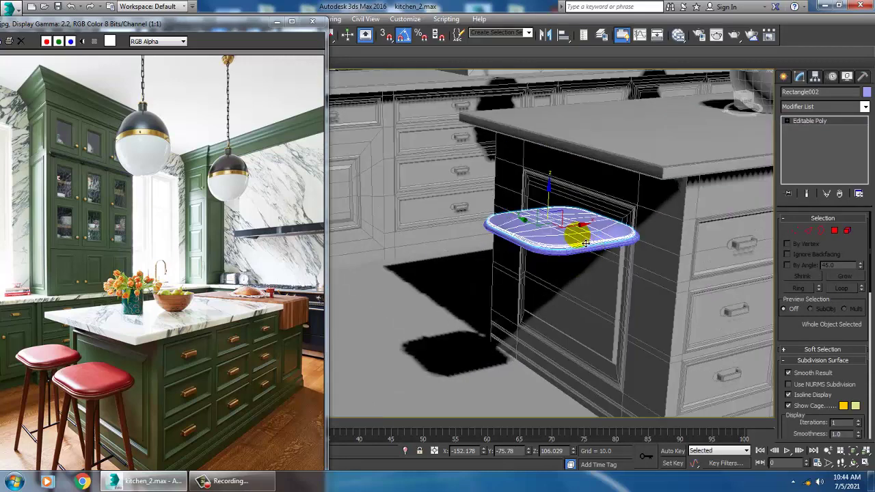
left_click(824, 106)
type("tu")
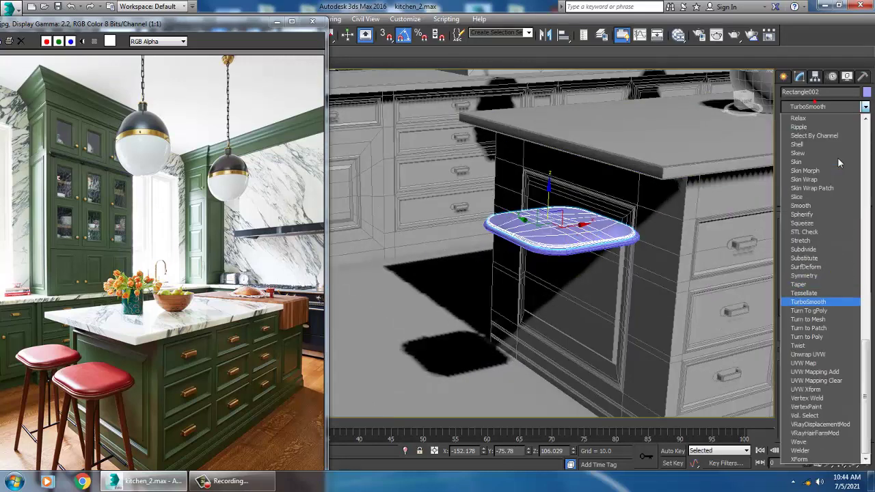
left_click(829, 302)
middle_click_drag(644, 299, 622, 254, "alt")
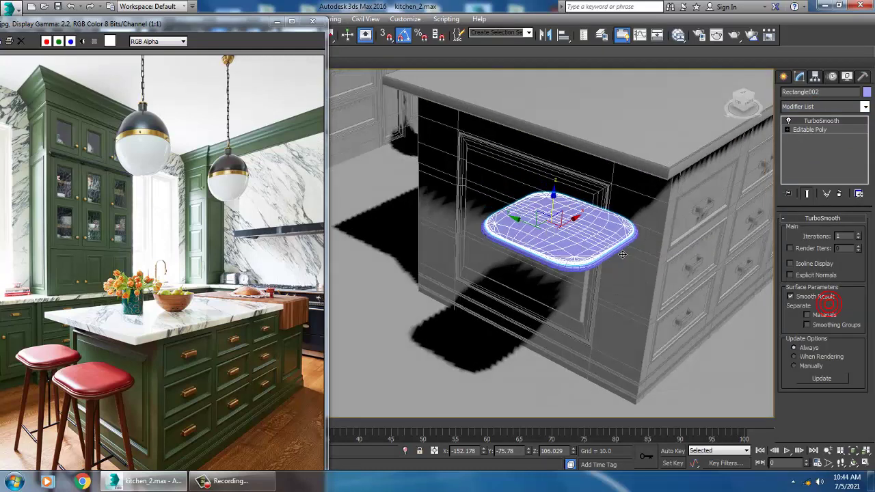
scroll(622, 254, "up", 3)
right_click(567, 217)
mouse_move(637, 327)
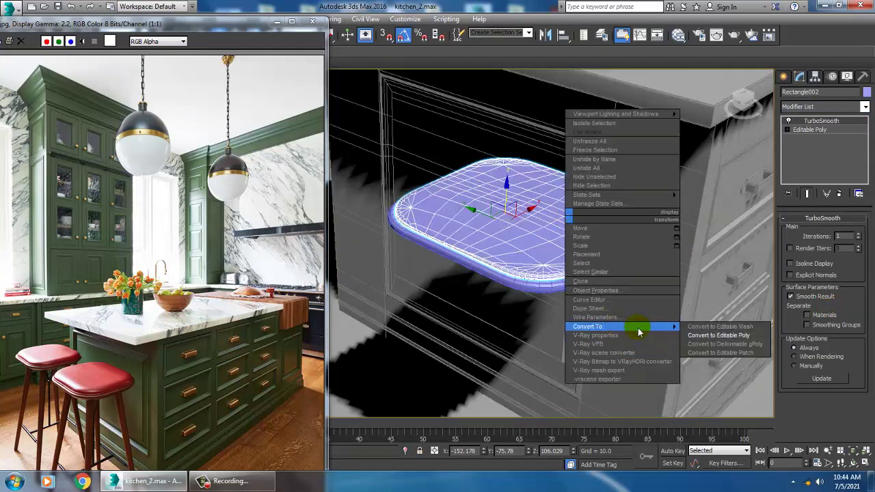
left_click(718, 335)
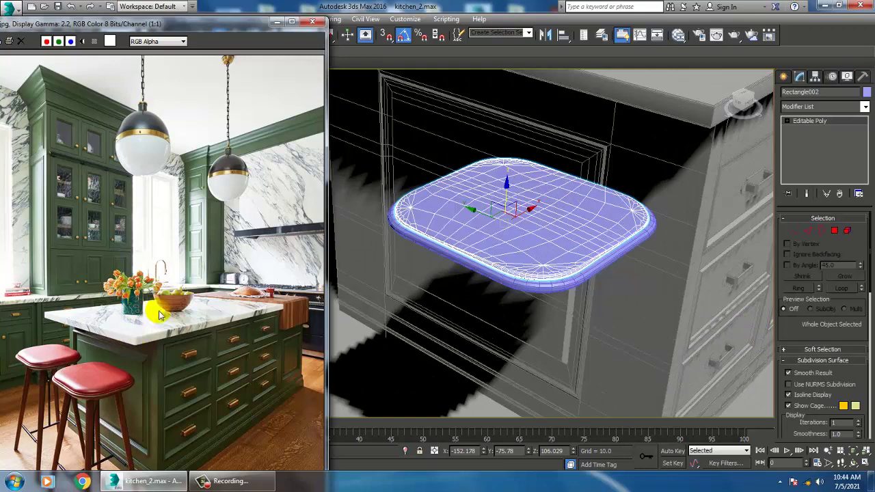
Draw a slanted two-point line in the Front view from the underside of the seat's outer end down to the floor as a leg
middle_click_drag(570, 175, 570, 168, "alt")
key("alt+w")
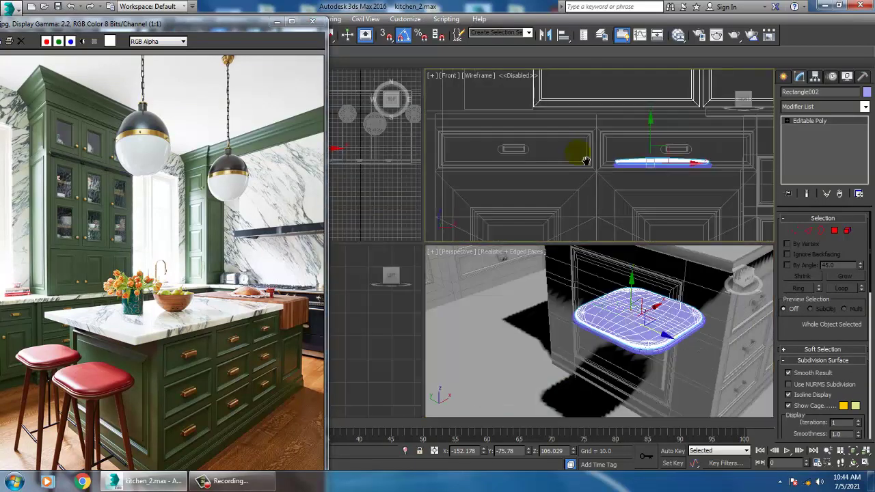
middle_click(584, 160)
key("alt+w")
scroll(590, 162, "down", 5)
middle_click_drag(621, 211, 602, 221)
scroll(602, 220, "up", 2)
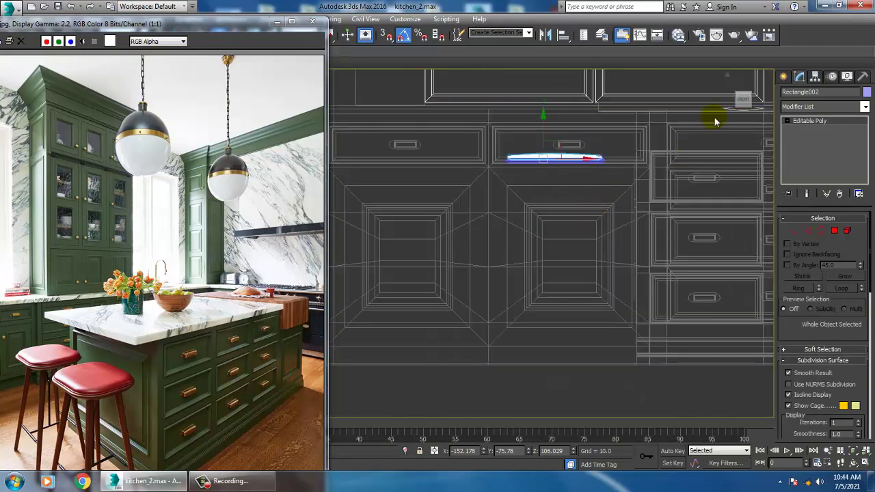
left_click(783, 76)
left_click(800, 94)
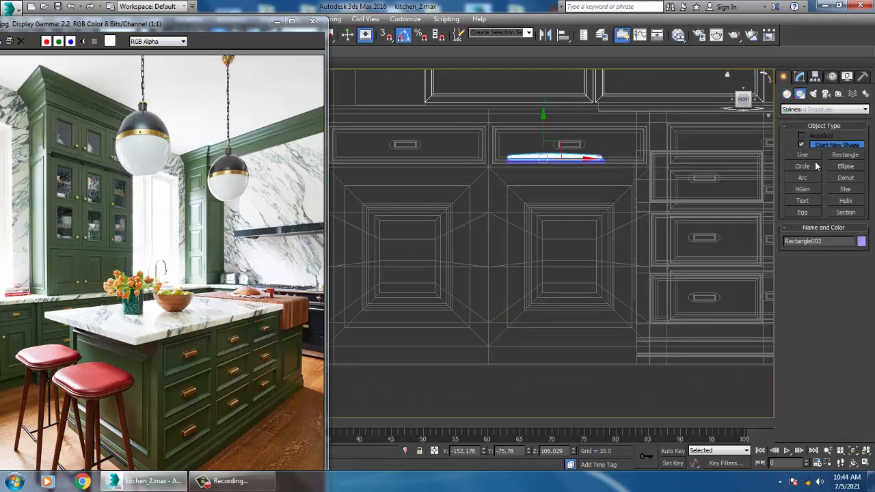
left_click(802, 156)
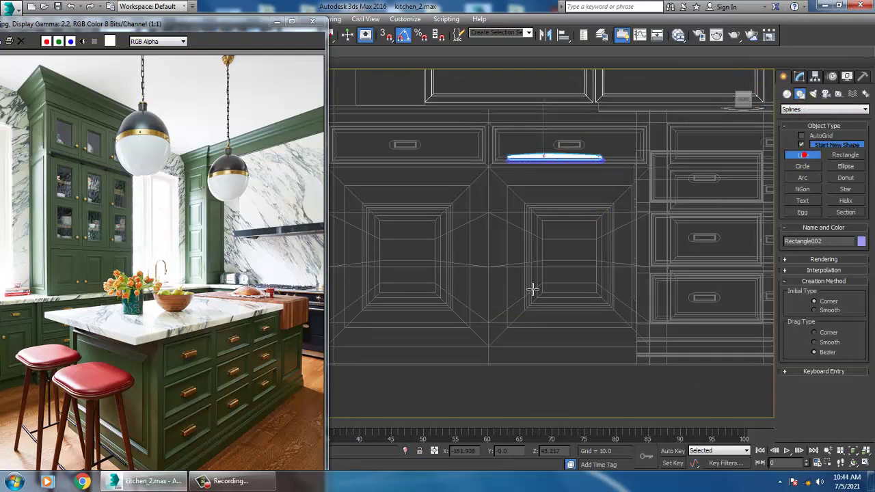
left_click(520, 161)
left_click(481, 363)
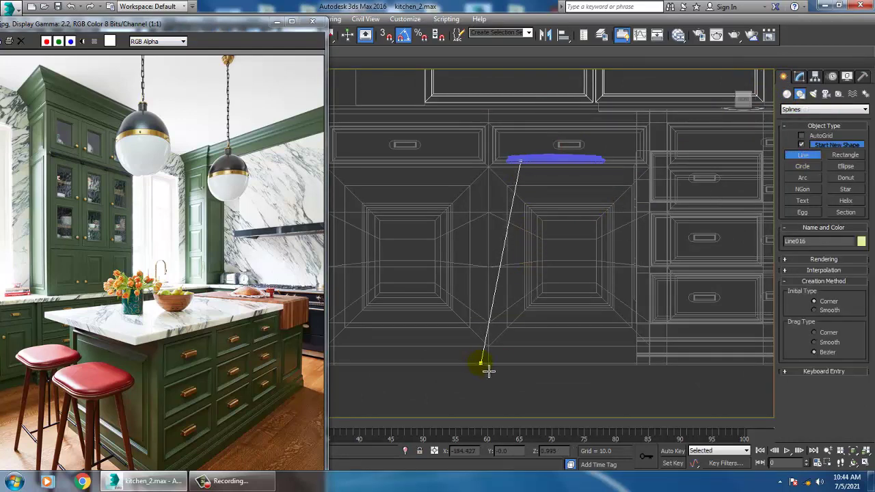
right_click(488, 371)
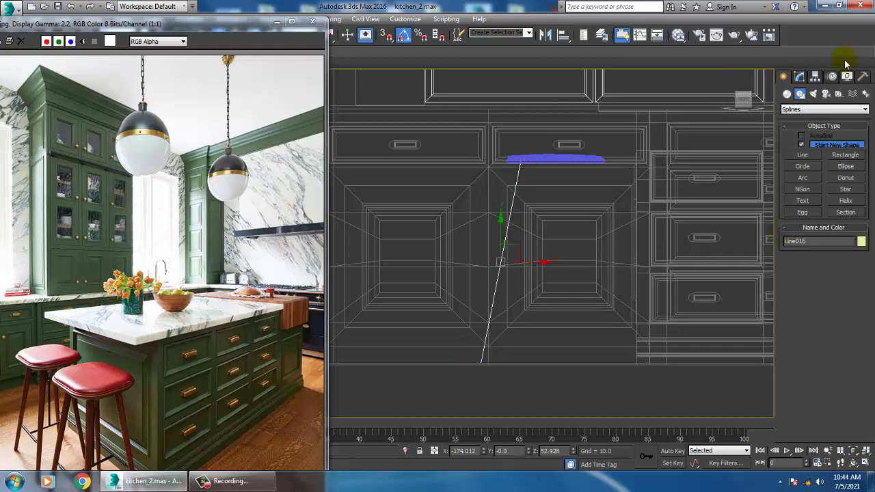
Display the leg line as a radial tube with thickness 2.34 in the viewport and convert it to an editable poly
left_click(800, 77)
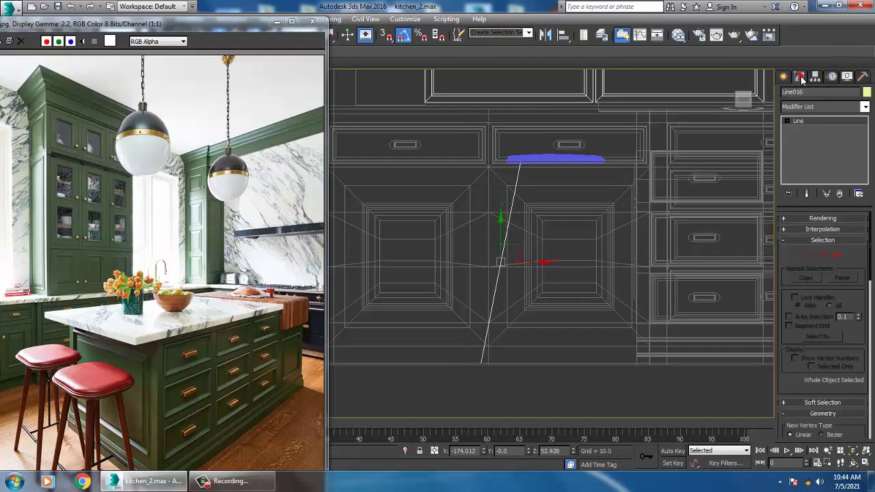
left_click(788, 219)
left_click(786, 237)
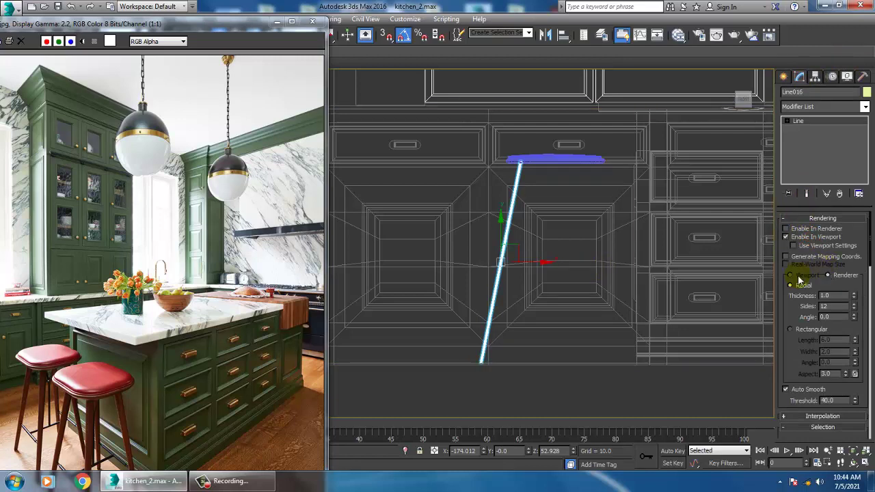
left_click_drag(862, 299, 860, 222)
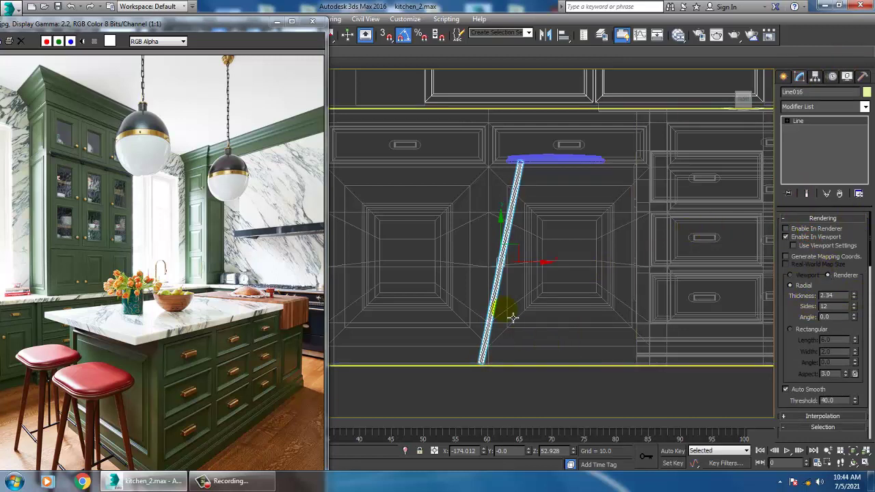
middle_click_drag(508, 308, 518, 310)
right_click(523, 220)
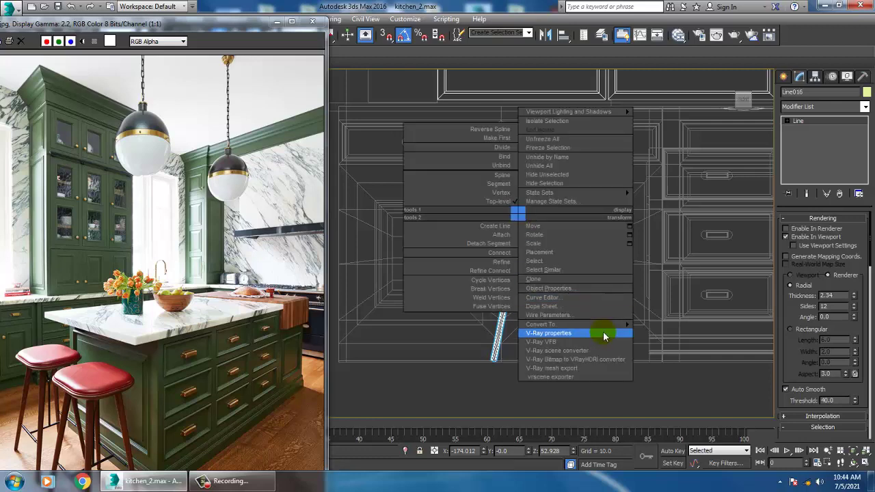
mouse_move(592, 324)
left_click(689, 343)
Taper the leg by scaling its bottom vertices to about 60% and its top vertices to about 188%
middle_click_drag(432, 357, 458, 359)
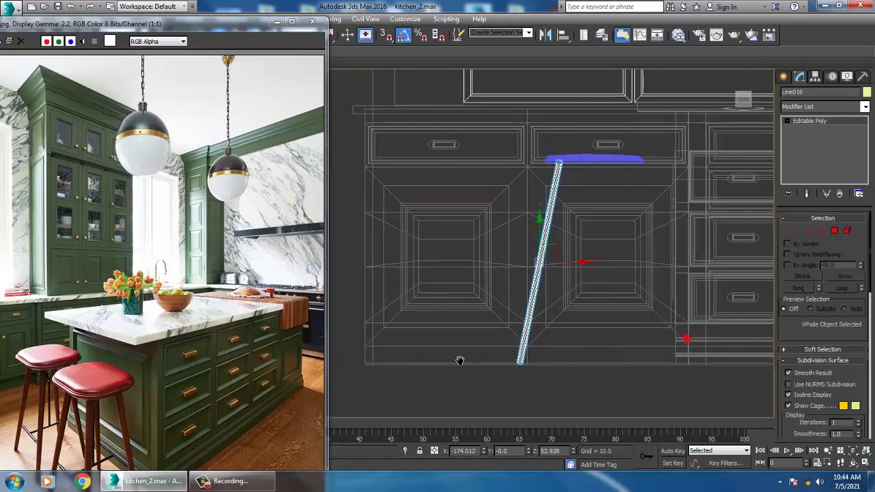
left_click_drag(528, 356, 557, 397)
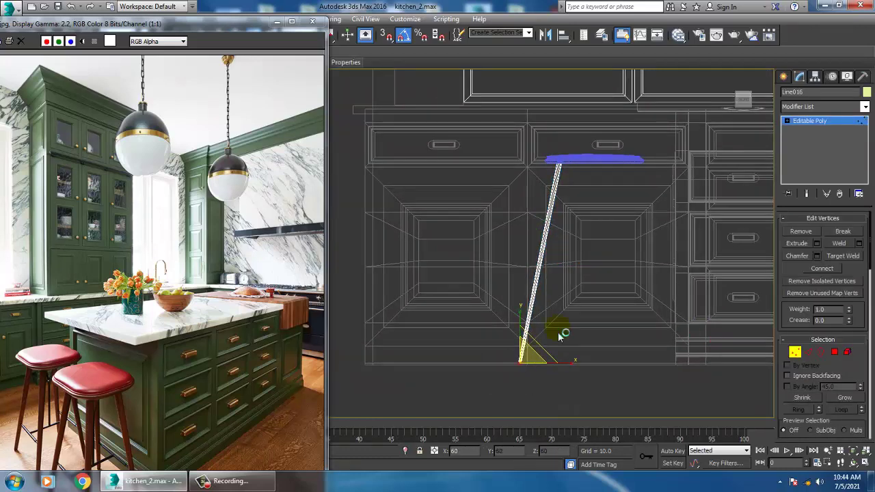
middle_click_drag(560, 333, 564, 344)
left_click_drag(551, 142, 623, 196)
left_click_drag(575, 171, 529, 126)
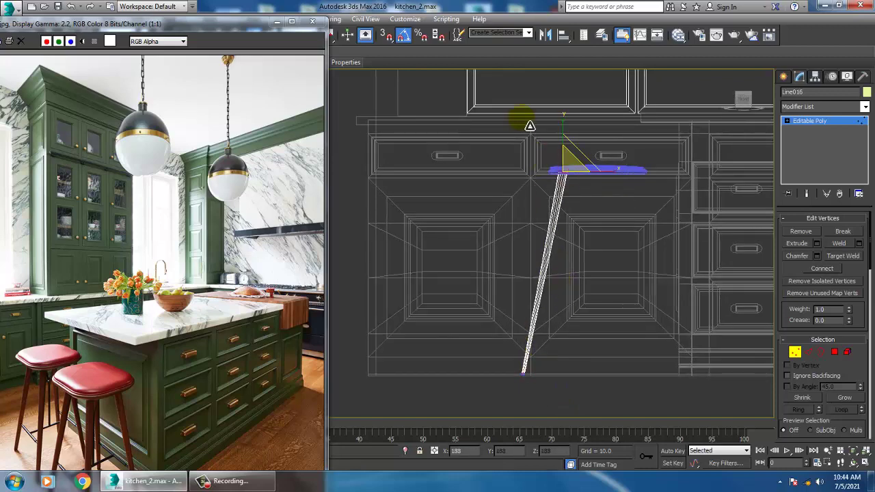
middle_click_drag(593, 213, 581, 162)
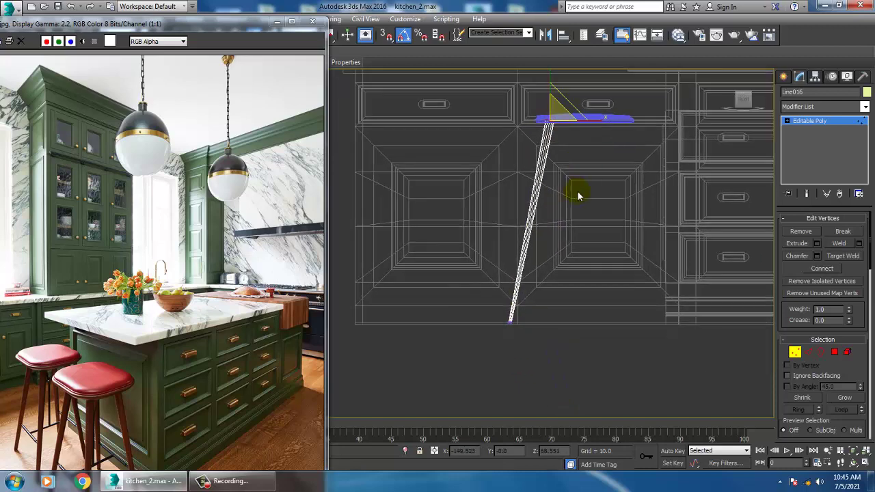
key("w")
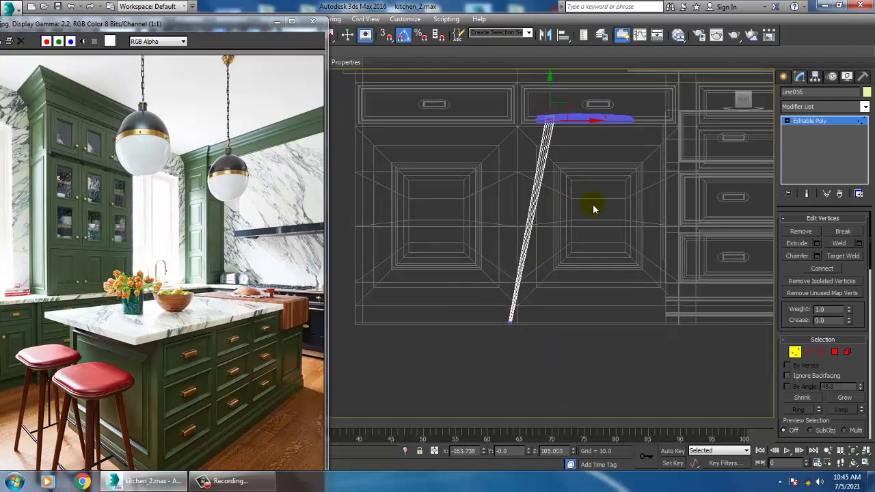
left_click(813, 121)
middle_click_drag(616, 210, 602, 226)
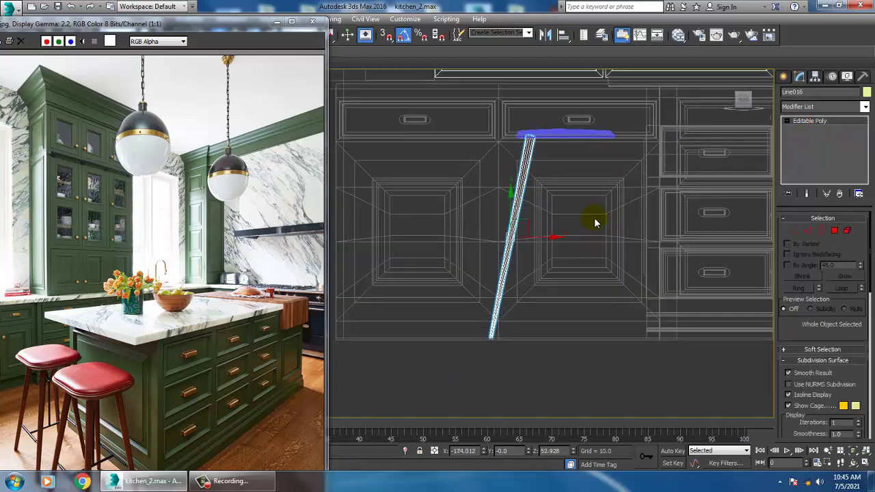
Mirror the leg along X as a copy and move the copy under the opposite end of the seat
middle_click_drag(550, 280, 548, 279)
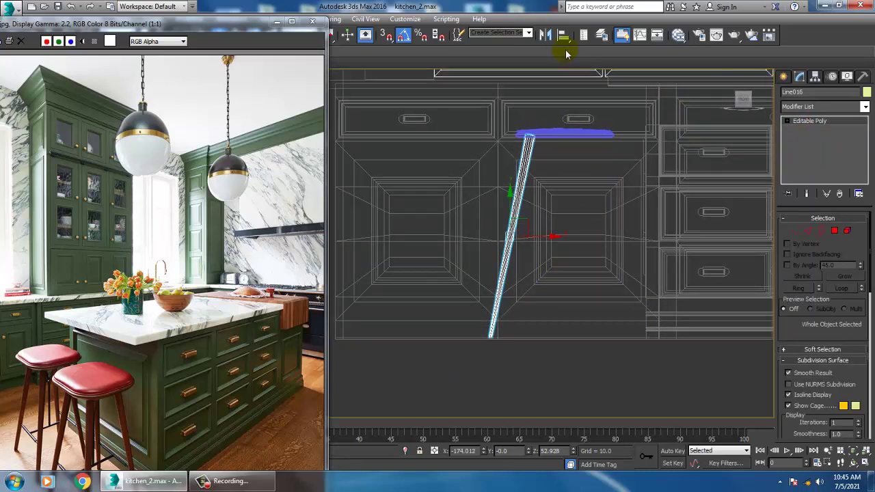
left_click(545, 37)
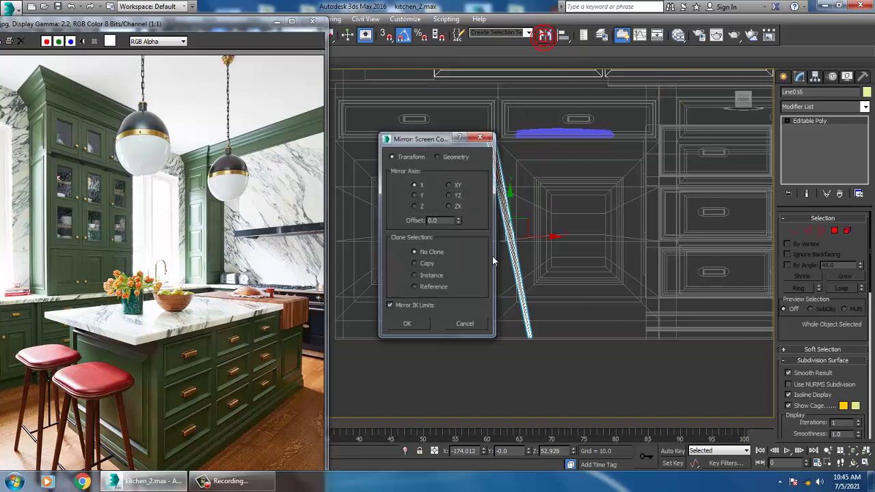
left_click(425, 266)
left_click(406, 324)
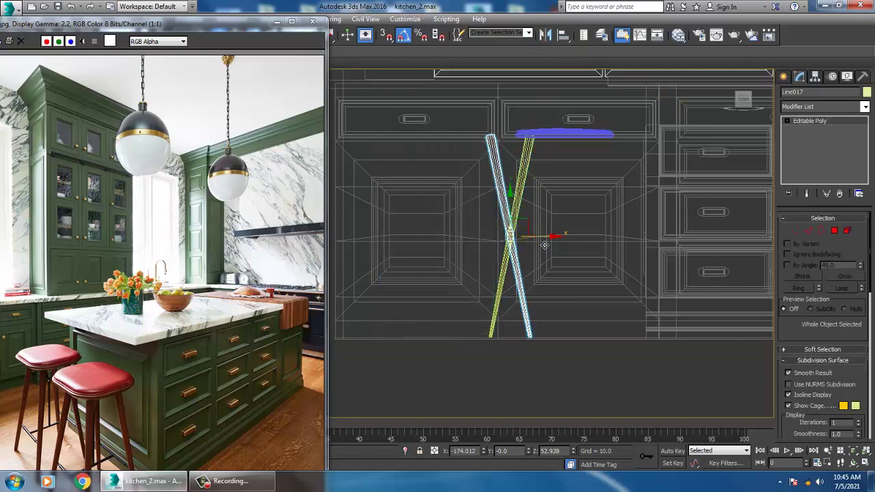
left_click_drag(545, 245, 654, 250)
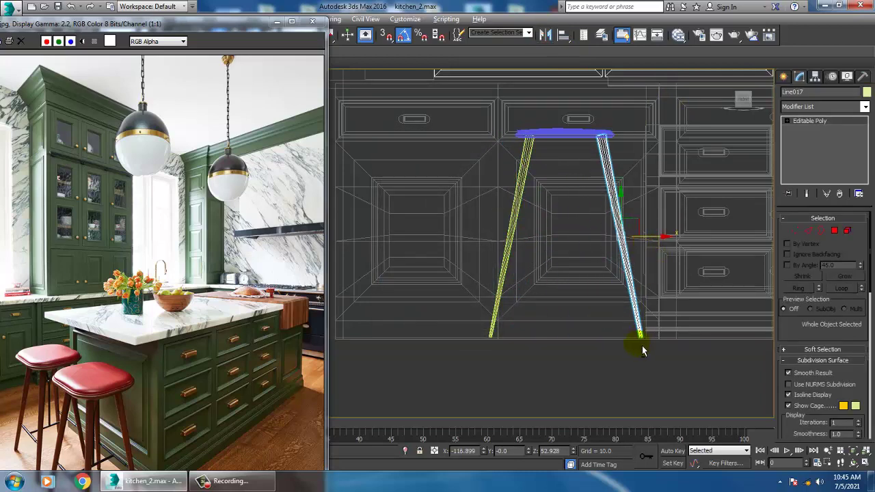
Select both legs together and move them under one edge of the seat beside the island
key("p")
scroll(631, 336, "down", 10)
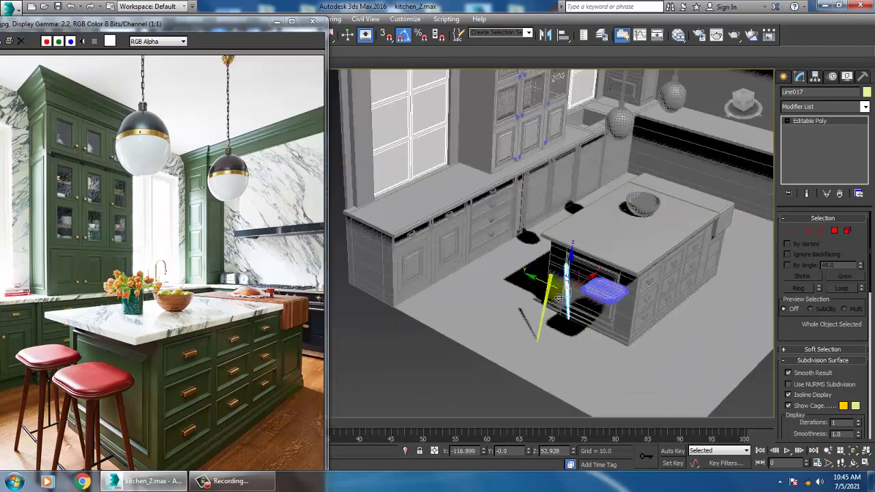
left_click(564, 297, "ctrl")
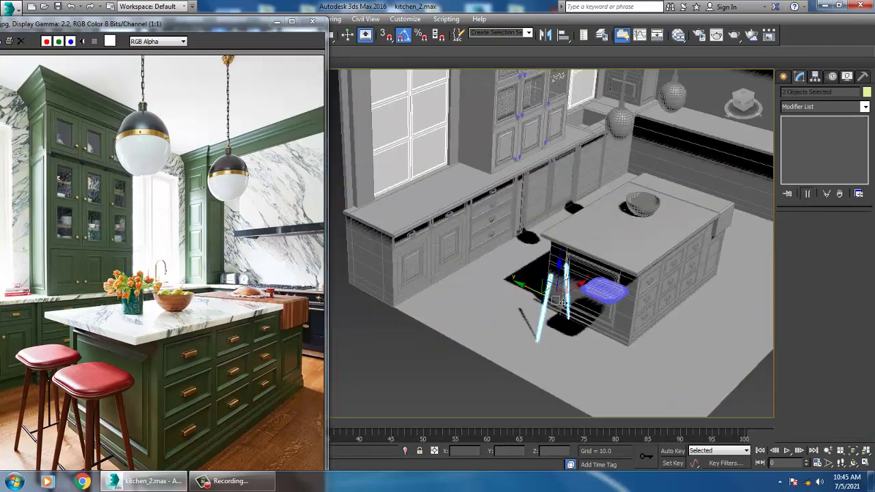
left_click_drag(560, 301, 571, 307)
scroll(587, 294, "up", 8)
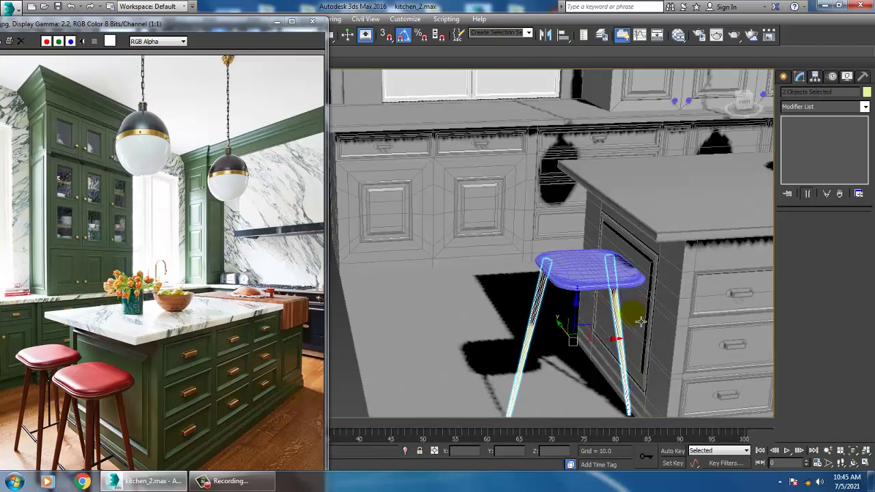
Clone the pair of legs as a copy in the Top view and place it under the opposite edge of the seat
middle_click_drag(602, 269, 557, 304, "alt")
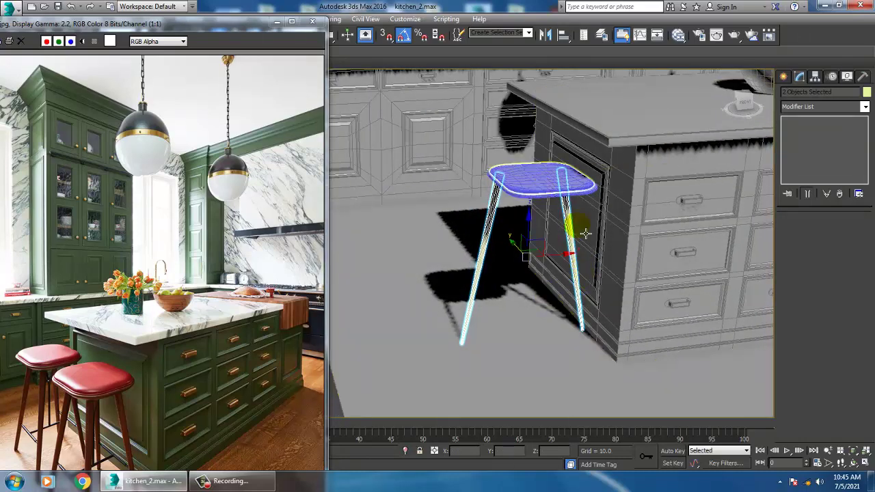
key("alt+w")
middle_click_drag(449, 192, 382, 180)
key("alt+w")
key("z")
middle_click_drag(418, 207, 472, 190)
scroll(529, 170, "down", 5)
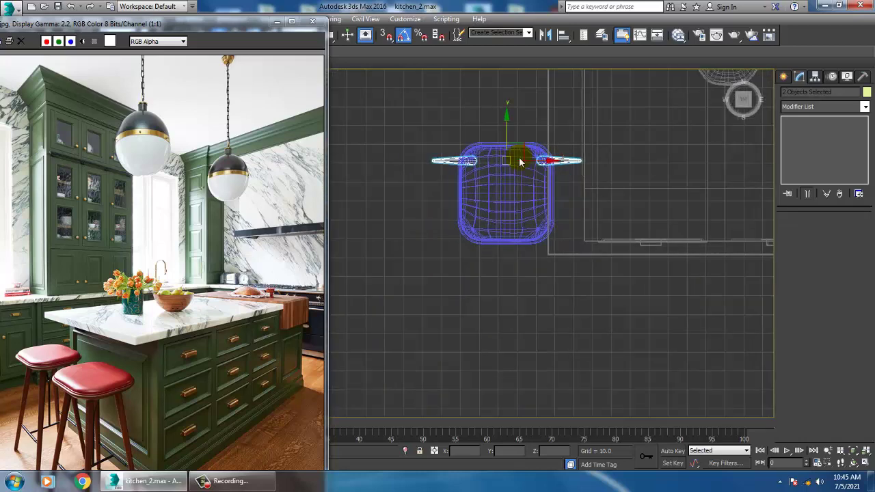
left_click_drag(520, 147, 537, 208, "shift")
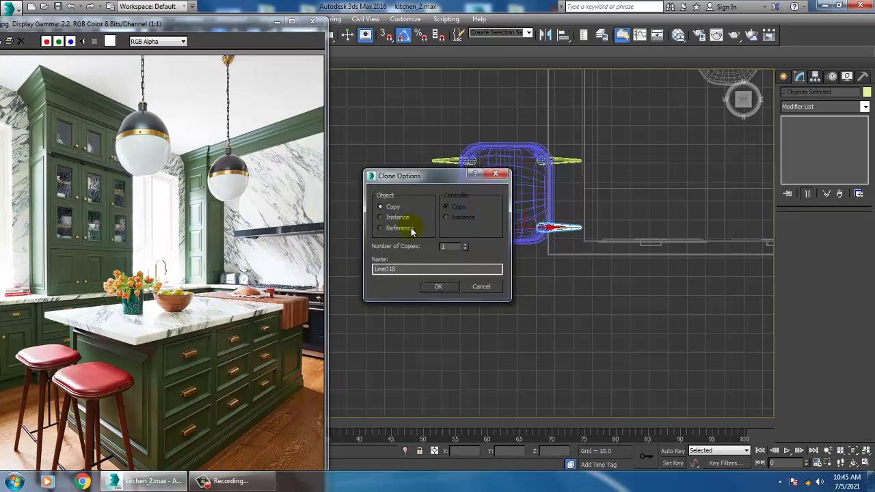
left_click(442, 286)
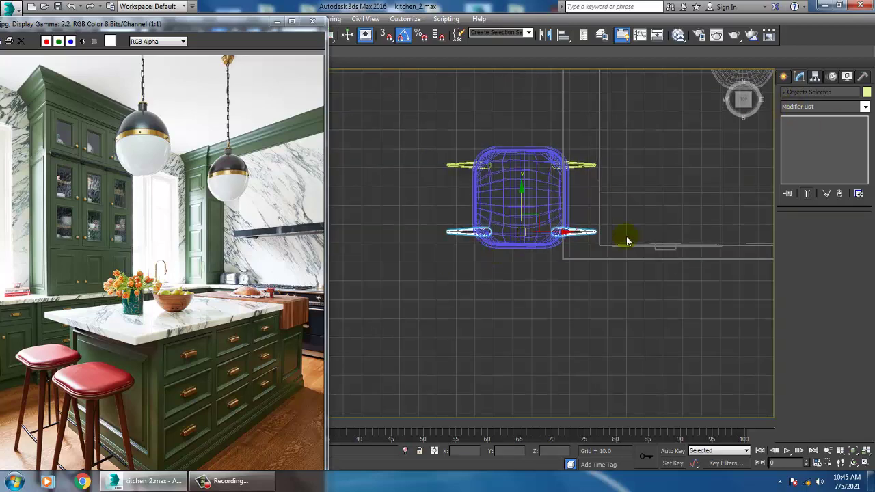
Attach the four legs into one poly object and shift the foot vertices on both sides inward by about 7
left_click(463, 237)
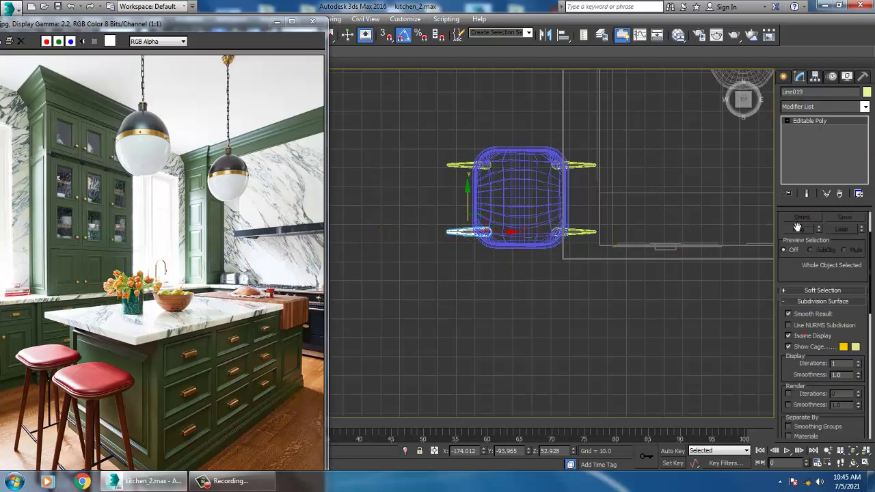
left_click(797, 400)
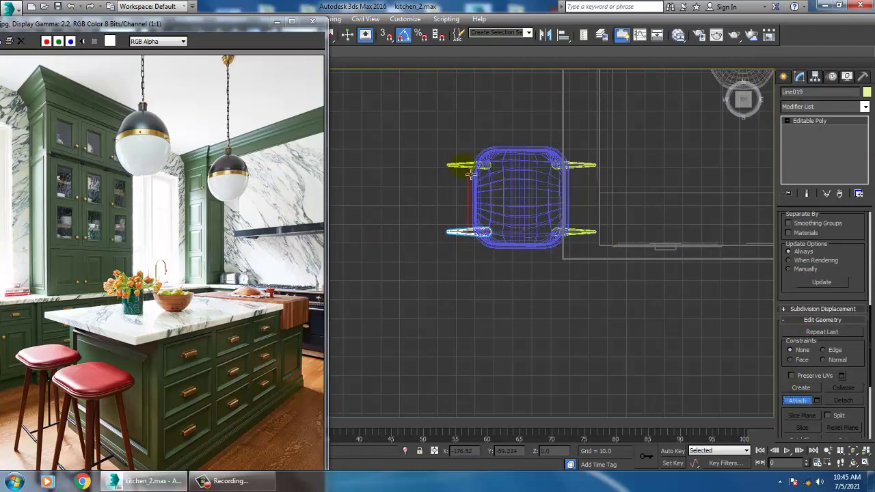
left_click(587, 240)
key("1")
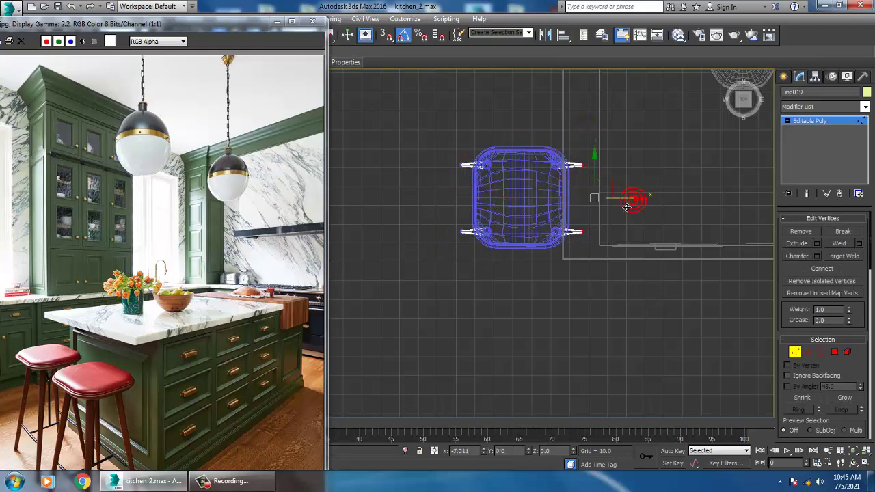
Examine the stool legs in perspective and compare them with the legs and footrest bars in the reference photo
key("alt+w")
middle_click_drag(590, 320, 510, 273)
key("alt+w")
middle_click_drag(613, 298, 573, 278, "alt")
scroll(603, 276, "up", 3)
scroll(611, 250, "up", 3)
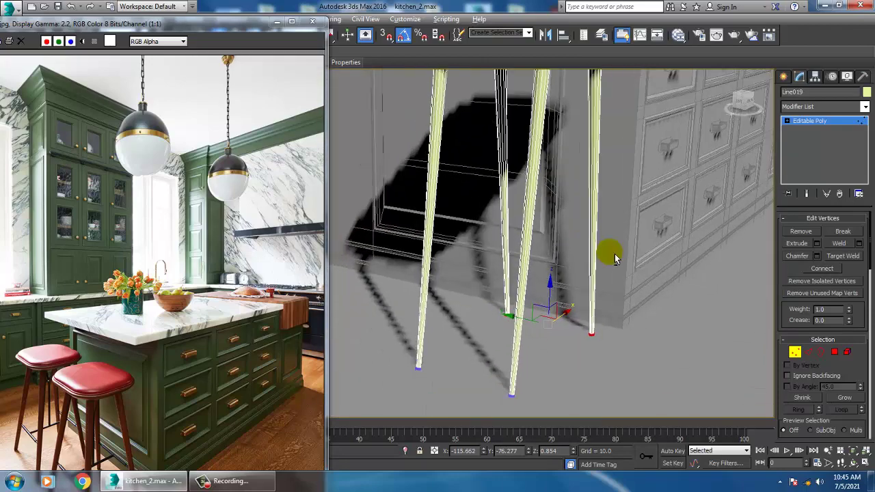
scroll(172, 365, "up", 1)
middle_click_drag(172, 365, 219, 209)
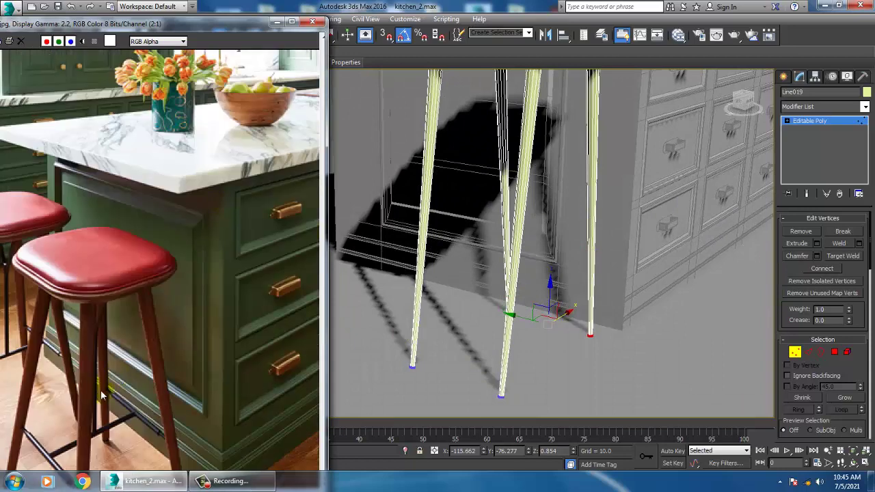
middle_click_drag(102, 395, 118, 301)
scroll(127, 335, "down", 1)
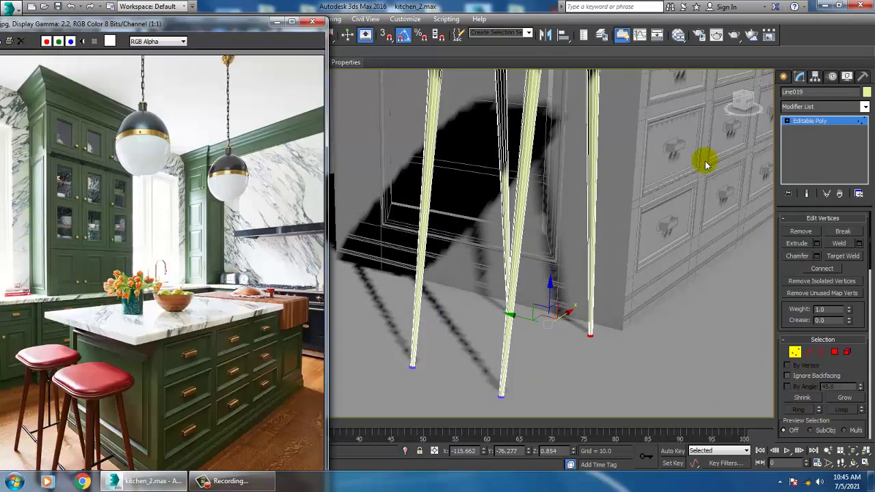
Draw a straight renderable line as a footrest bar between the two legs near their lower ends in the Left view
left_click(784, 78)
key("alt+w")
right_click(376, 334)
key("alt+w")
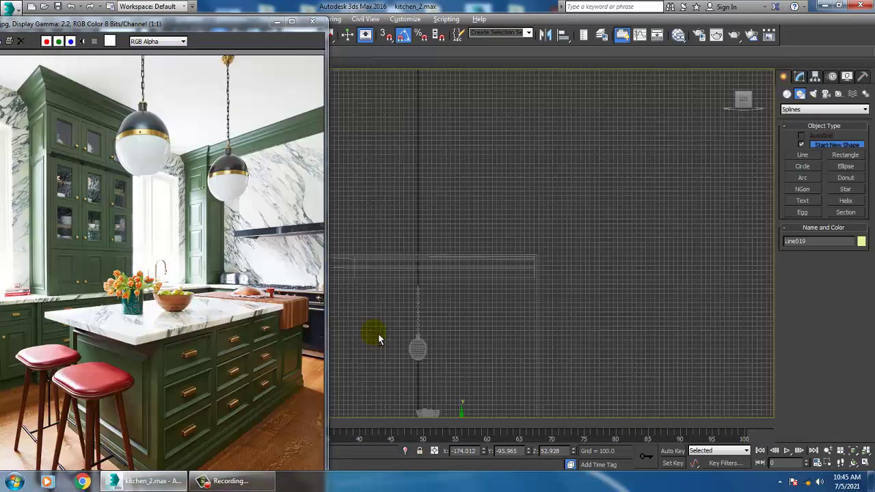
scroll(529, 226, "up", 4)
scroll(529, 226, "down", 4)
scroll(531, 251, "up", 2)
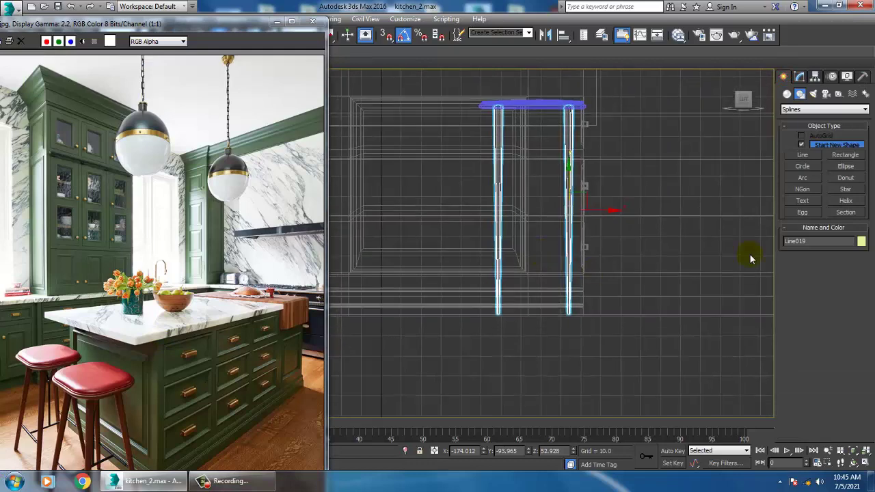
left_click(807, 156)
scroll(527, 266, "up", 2)
left_click(516, 262)
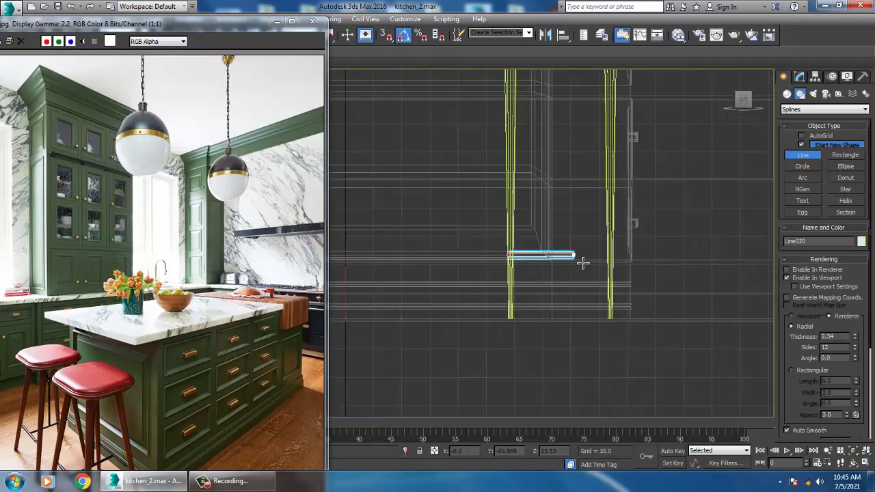
right_click(612, 256, "shift")
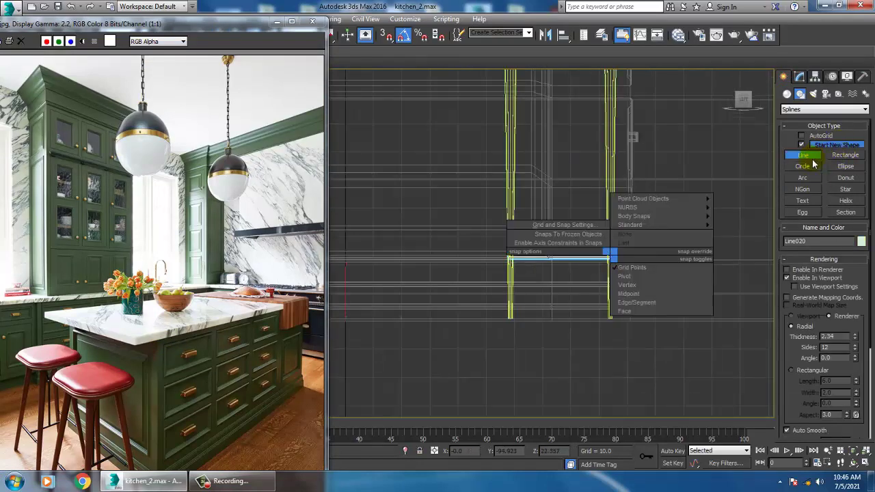
left_click(797, 81)
right_click(597, 307)
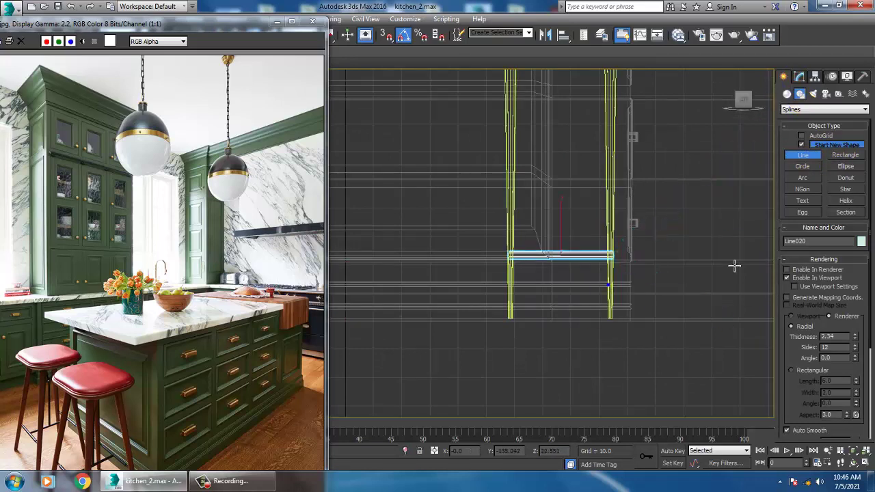
right_click(735, 267)
Set the footrest bar's thickness to 1.17 and move it along X to the stool's outer pair of legs
left_click(799, 78)
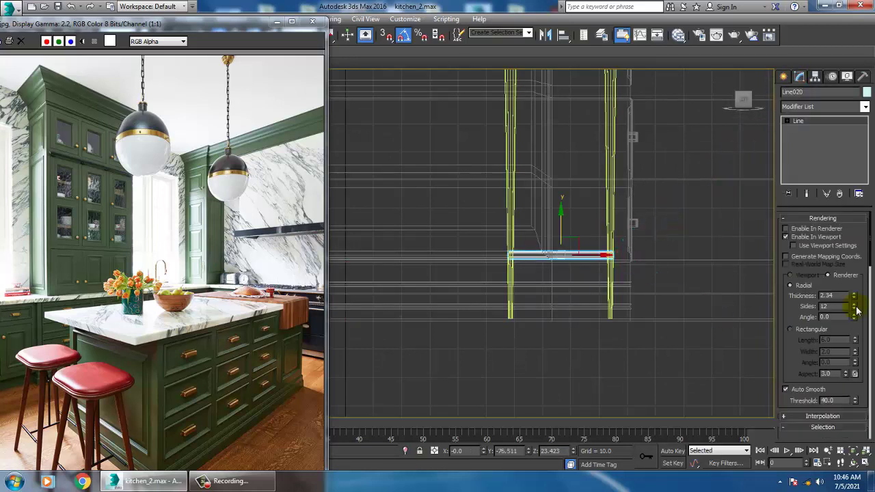
left_click_drag(854, 298, 868, 329)
key("alt+w")
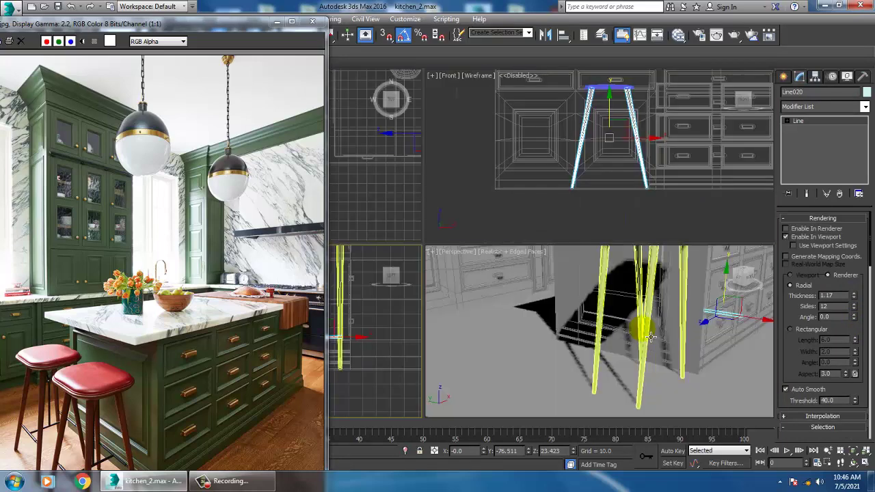
middle_click(644, 336)
key("z")
key("alt+w")
scroll(637, 323, "down", 6)
middle_click_drag(637, 322, 597, 321, "alt")
scroll(619, 317, "down", 5)
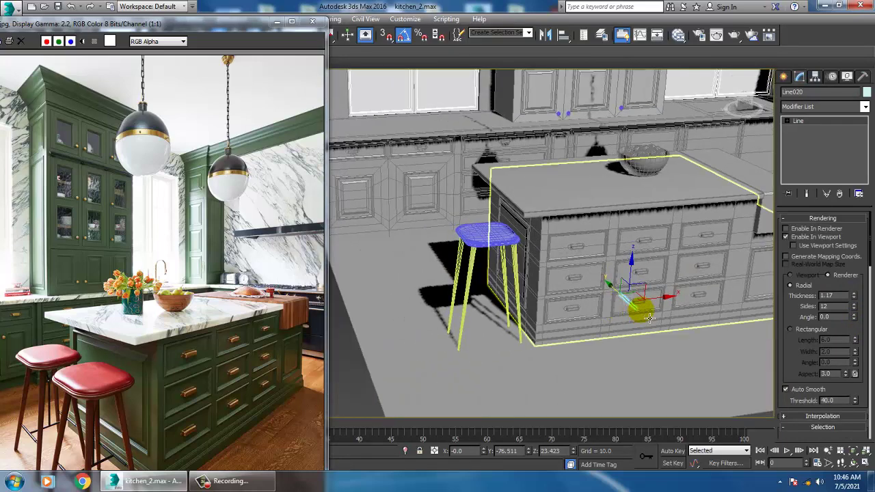
left_click_drag(651, 299, 495, 309)
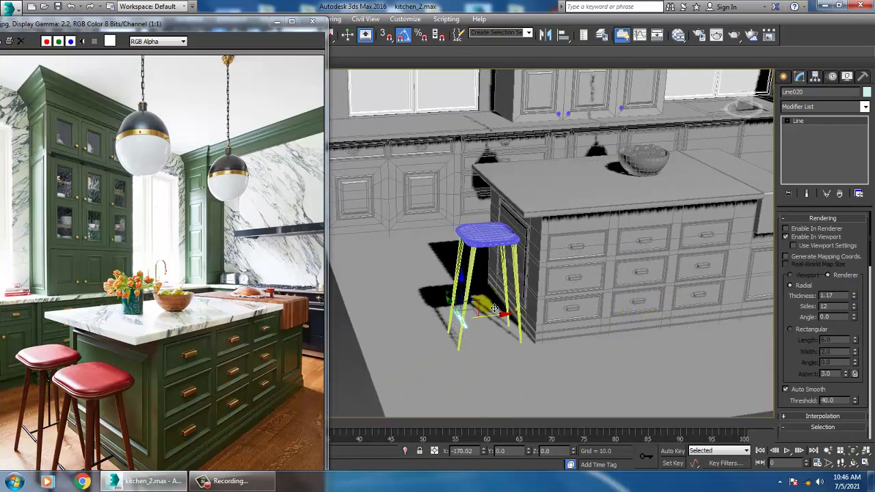
Raise the footrest bar to a height of about 27 and shift it slightly along X to line up with the outer legs
key("z")
scroll(448, 309, "down", 4)
mouse_move(447, 309)
middle_mouse_down("alt")
mouse_move(506, 294)
mouse_move(462, 300)
middle_mouse_up("alt")
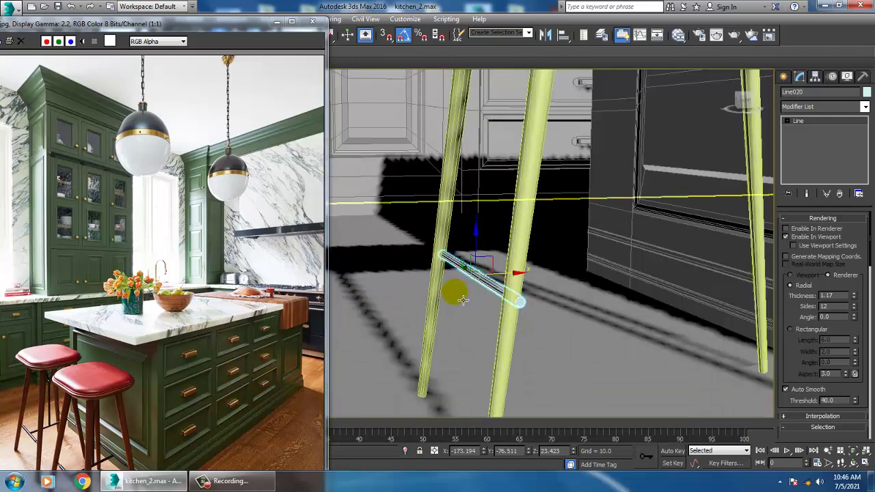
left_click_drag(483, 238, 483, 224)
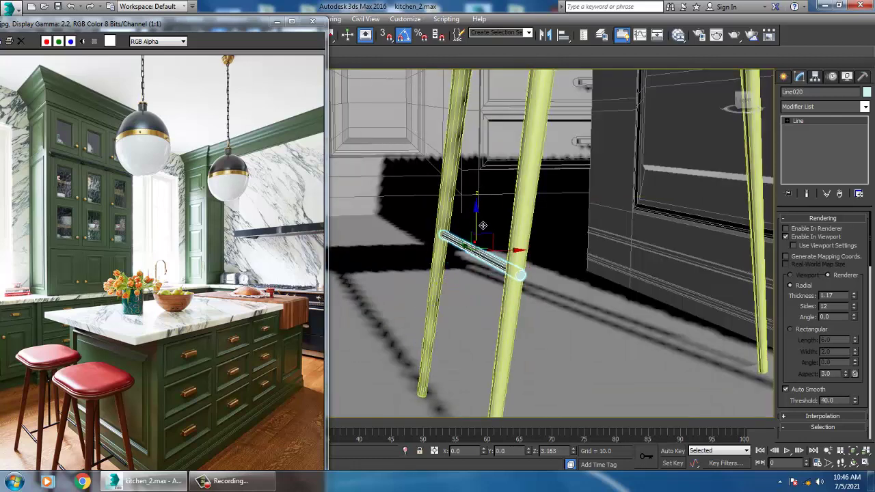
middle_click_drag(490, 228, 515, 258, "alt")
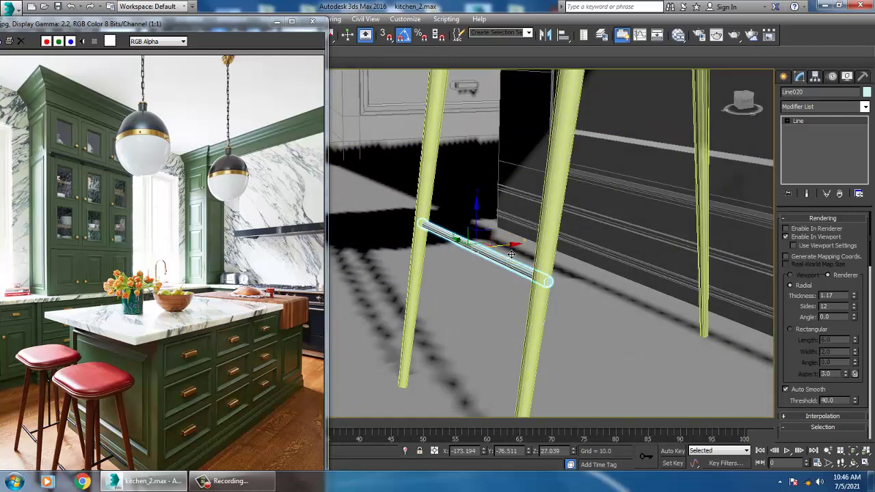
left_click_drag(513, 251, 509, 251)
middle_click_drag(510, 252, 574, 251, "alt")
Move the footrest bar's end vertices along Y so both ends meet the centres of the outer legs
key("1")
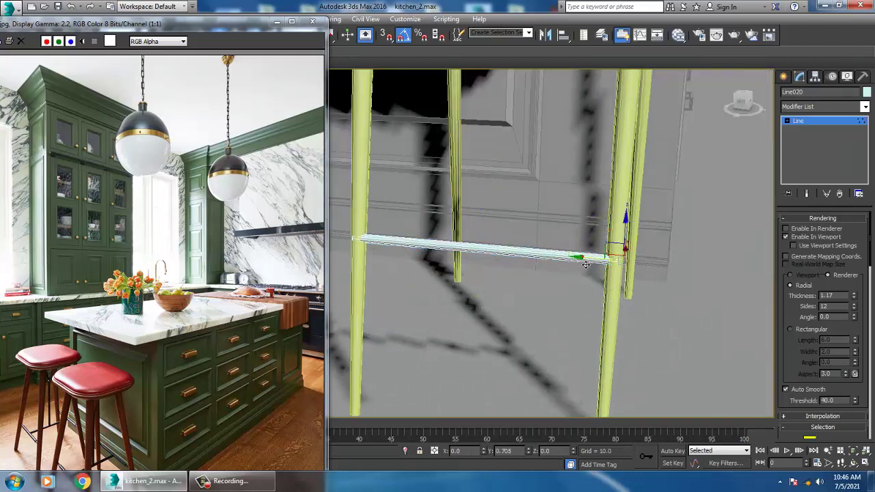
left_click_drag(586, 265, 582, 260)
middle_click_drag(567, 253, 677, 270)
left_click_drag(499, 222, 642, 309)
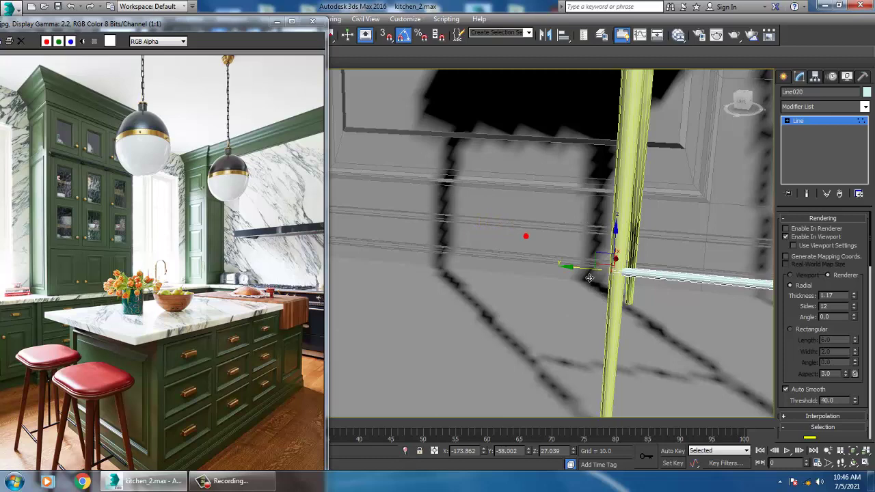
left_click_drag(589, 278, 593, 278)
middle_click_drag(692, 287, 612, 292, "alt")
scroll(540, 264, "down", 4)
left_click(823, 124)
Clone the footrest bar as a copy in the Top view and place it between the opposite pair of legs
middle_click_drag(653, 254, 549, 262, "alt")
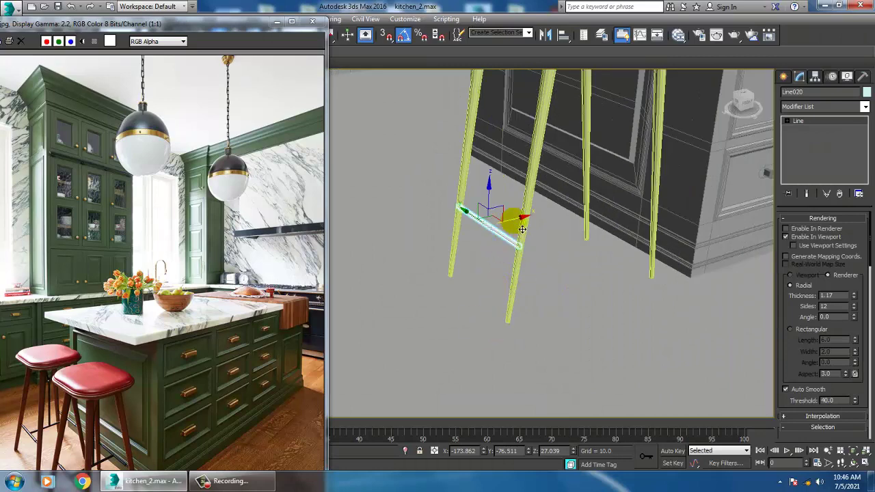
key("alt+w")
middle_click_drag(615, 177, 586, 178)
middle_click(375, 208)
key("alt+w")
scroll(455, 198, "up", 5)
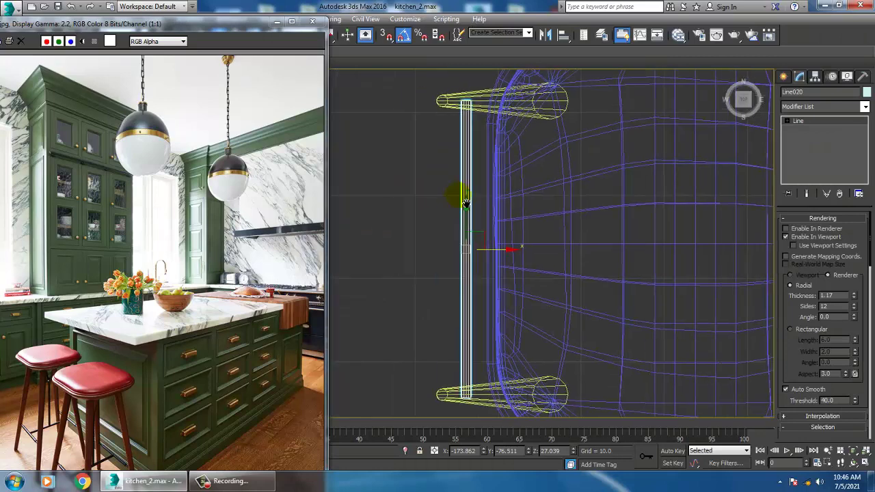
scroll(518, 235, "down", 4)
middle_click_drag(518, 235, 418, 225)
left_click_drag(423, 224, 588, 224, "shift")
left_click(439, 286)
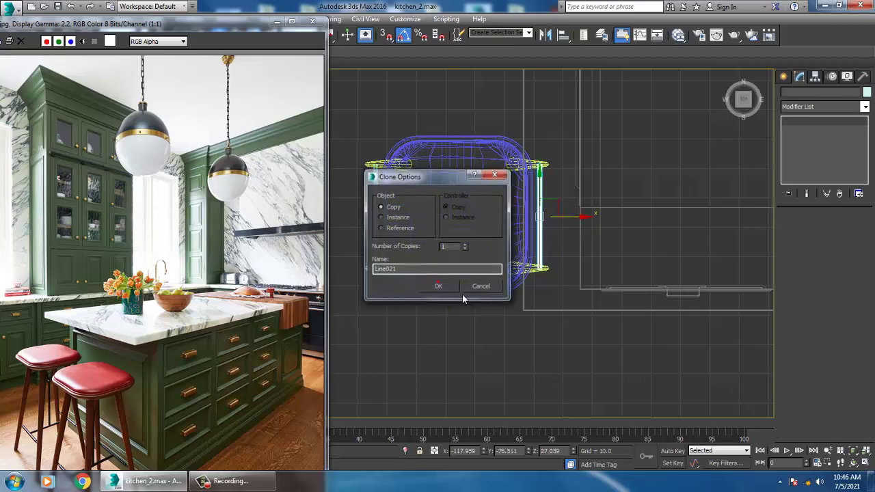
Nudge the copied footrest bar along X to about -118.6 so it lines up with the island-side legs
key("alt+w")
middle_click(600, 309)
key("alt+w")
scroll(601, 310, "down", 4)
mouse_move(600, 310)
middle_mouse_down("alt")
mouse_move(591, 308)
mouse_move(603, 302)
middle_mouse_up("alt")
left_click_drag(593, 287, 587, 289)
key("ctrl+z")
left_click(540, 280)
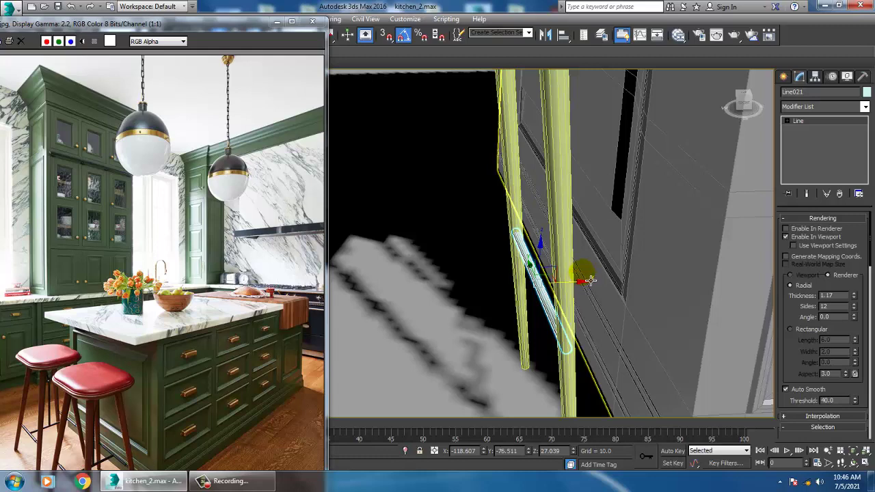
Draw a straight crossbar line in the Top view joining the middles of the two side footrest bars
scroll(590, 280, "down", 10)
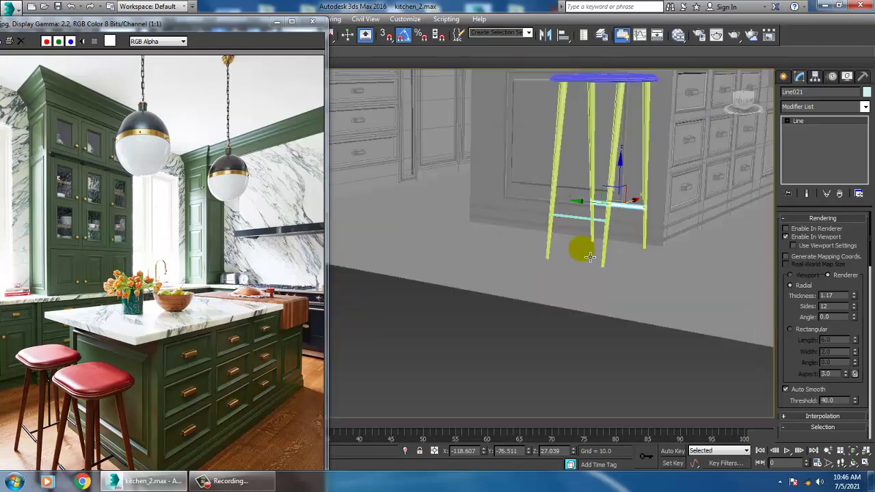
key("alt+w")
middle_click(408, 212)
key("alt+w")
scroll(514, 211, "up", 5)
scroll(546, 219, "down", 4)
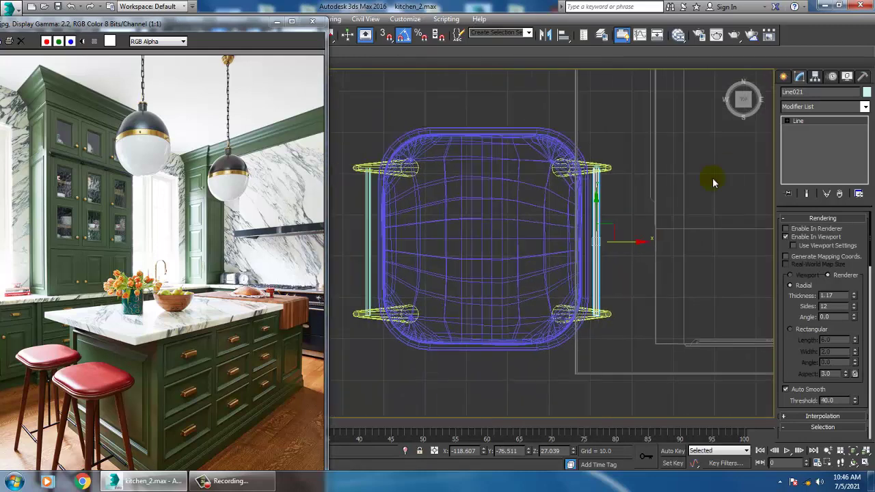
left_click(783, 79)
left_click(802, 155)
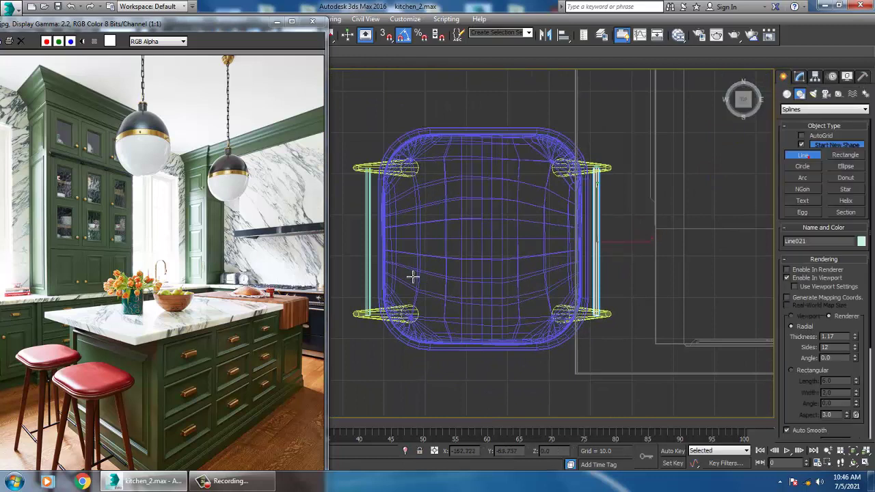
left_click(368, 236)
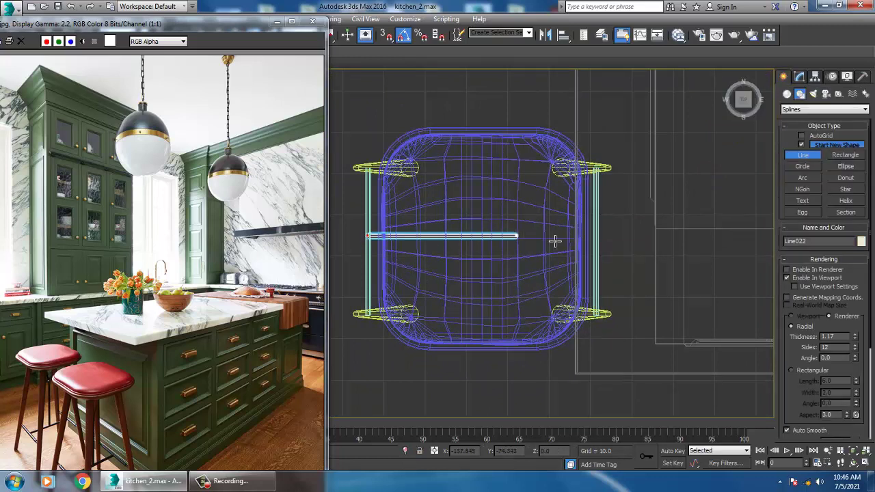
left_click(600, 236)
right_click(605, 237)
right_click(608, 240)
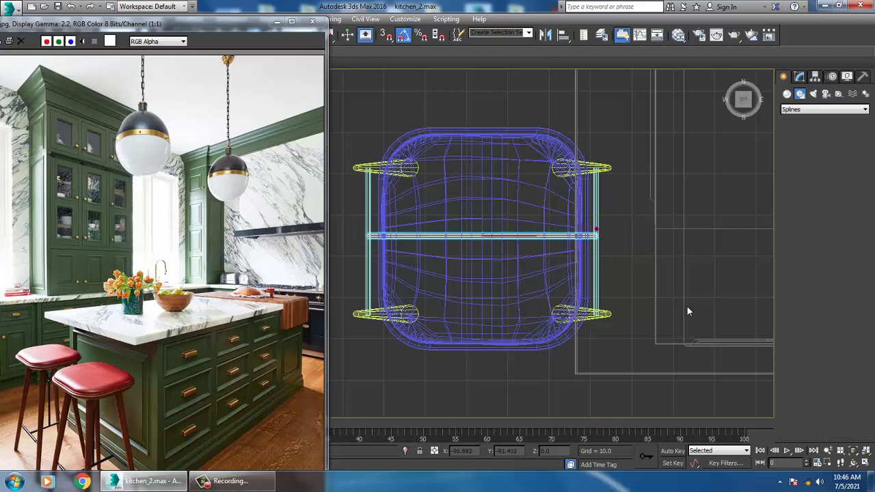
Raise the crossbar to a height of about 27.5, level with the two side footrest bars
key("alt+w")
middle_click(674, 320)
key("z")
key("alt+w")
middle_click_drag(675, 326, 625, 367, "alt")
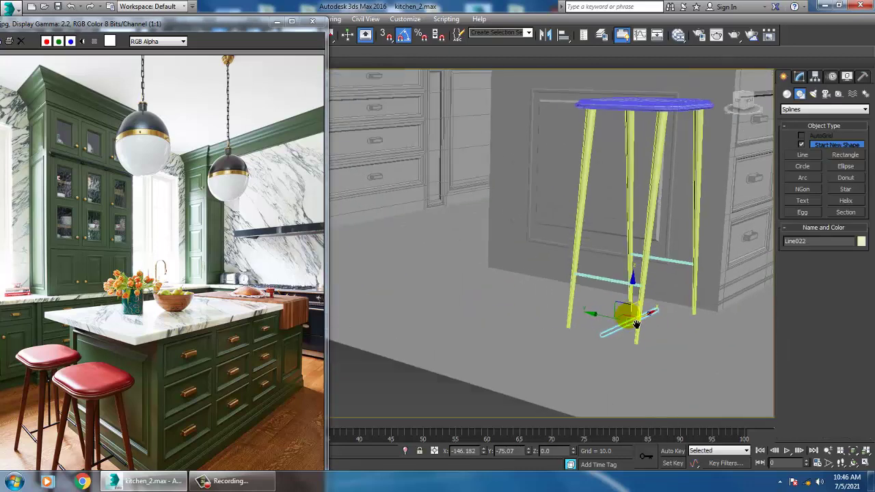
left_click_drag(639, 293, 644, 237)
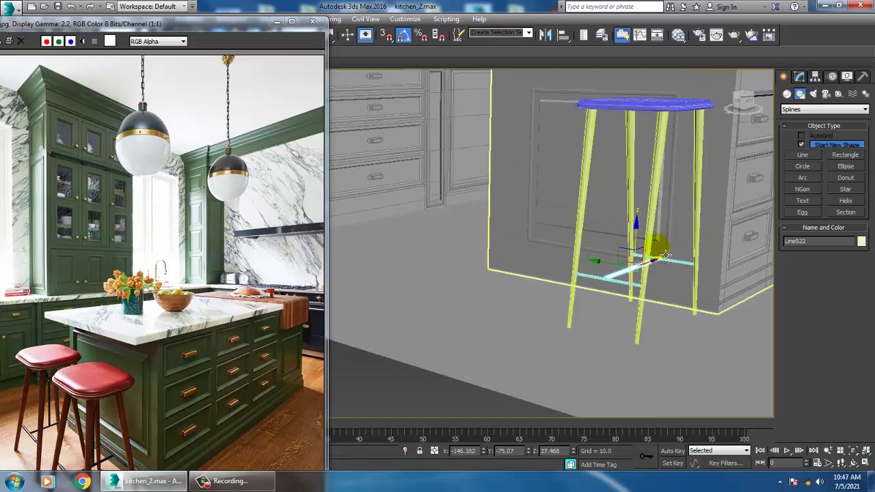
Scale up the foot vertices of each of the four stool legs to thicken their lower ends
left_click(650, 247)
key("alt+w")
key("alt+w")
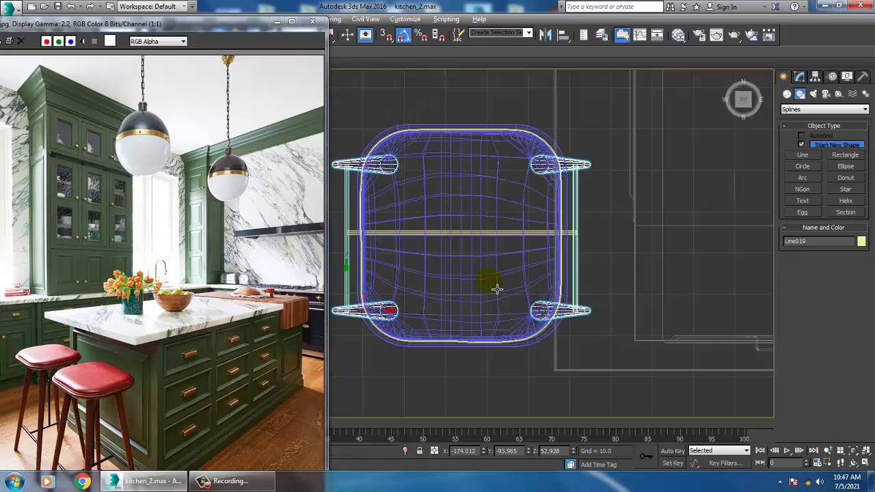
key("alt+w")
key("alt+w")
middle_click_drag(620, 328, 551, 330, "alt")
key("1")
left_click(581, 333)
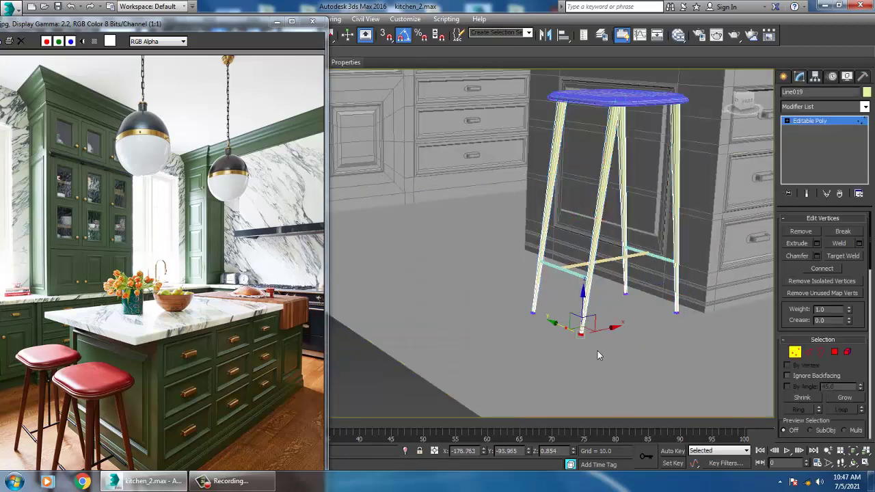
left_click_drag(555, 320, 472, 257)
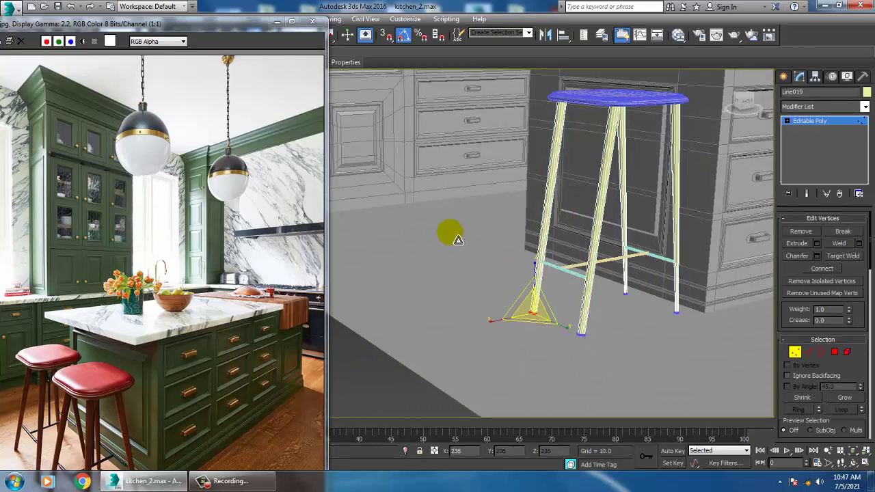
left_click_drag(639, 297, 607, 216)
middle_click_drag(715, 283, 687, 305, "alt")
scroll(686, 308, "up", 3)
left_click_drag(654, 332, 693, 367)
left_click_drag(587, 274, 551, 239)
key("w")
left_click(814, 123)
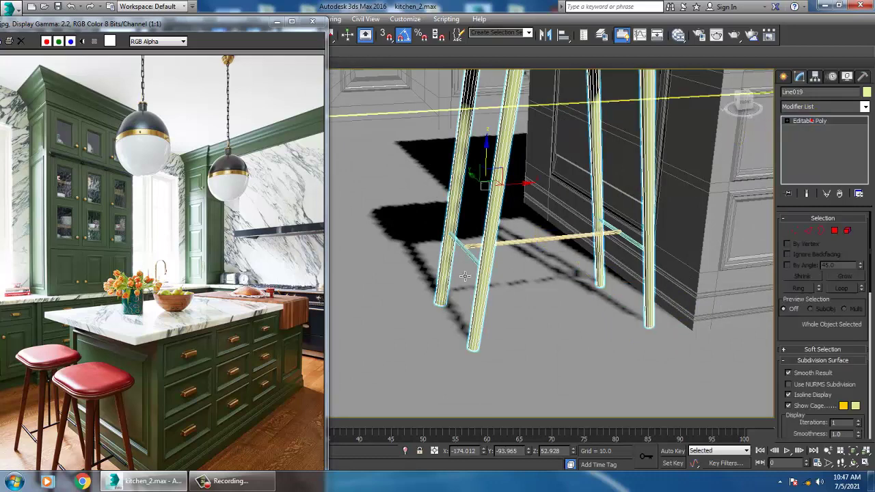
Set the thickness of the outer side footrest bar and the long crossbar to 1.743
left_click(469, 264)
left_click(824, 296)
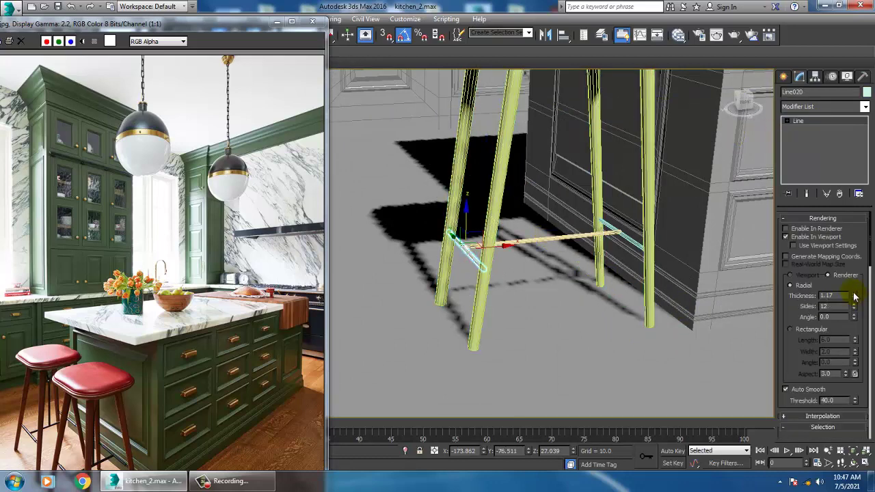
left_click_drag(860, 298, 860, 296)
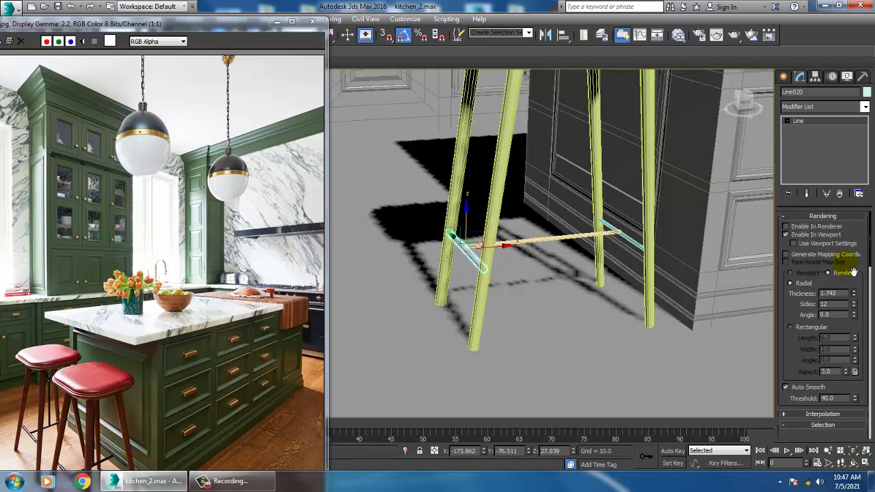
left_click(550, 246)
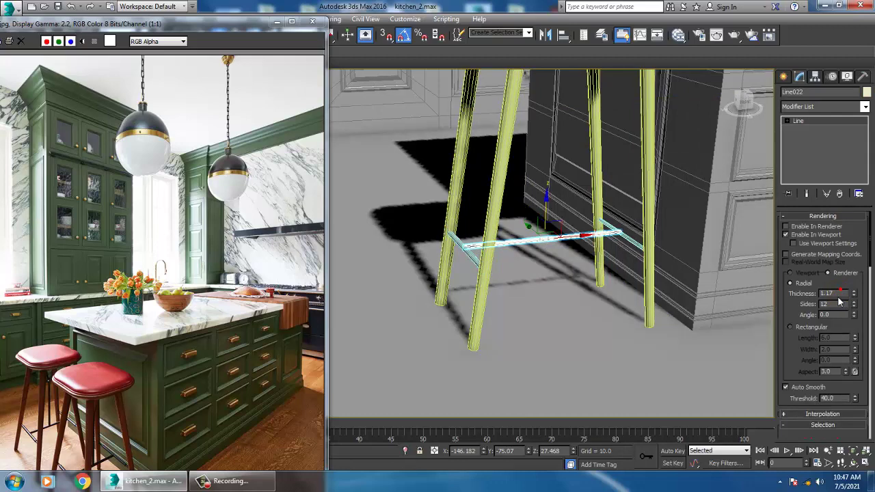
type("1.74")
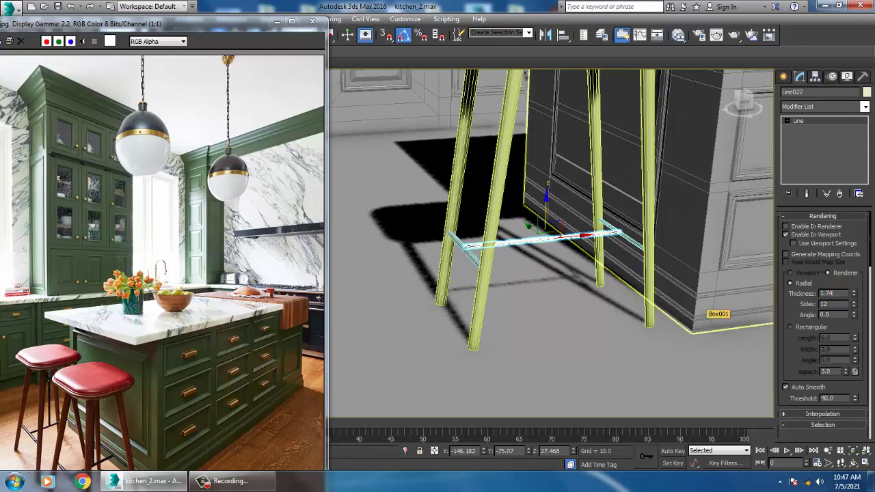
type("3")
key("Return")
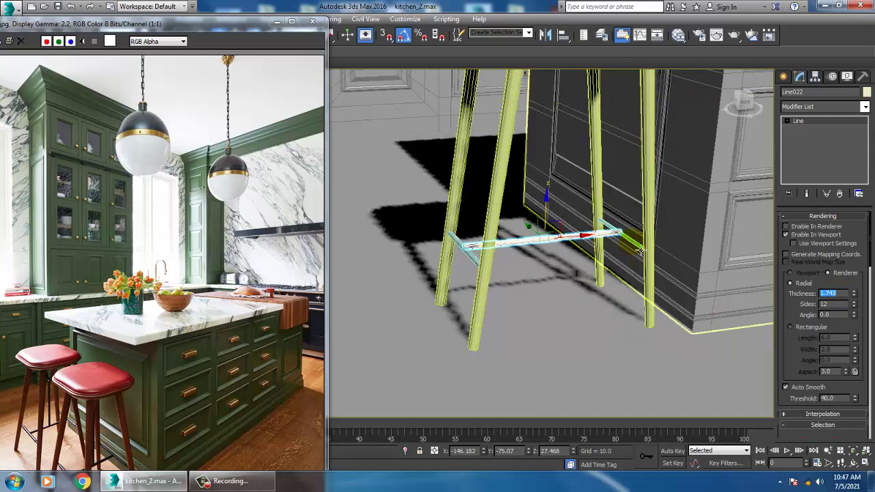
Set the thickness of the remaining side footrest bar, nearest the island, to 1.743
left_click(636, 246)
type("4")
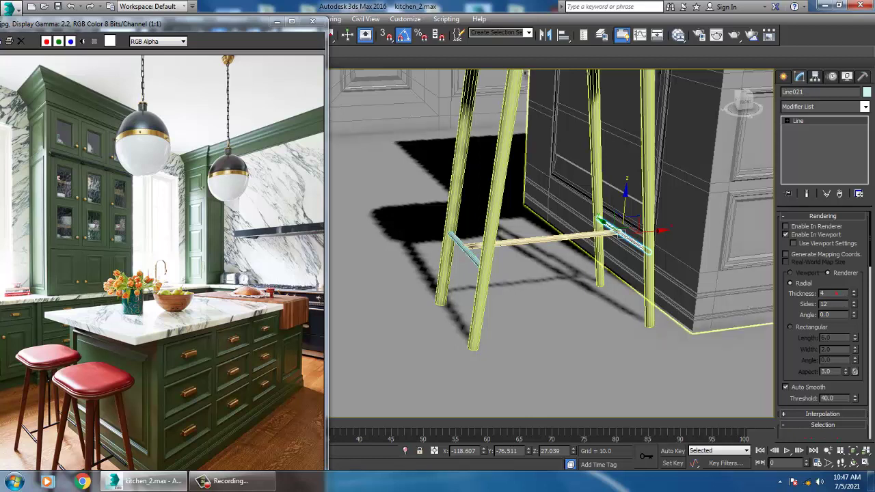
key("BackSpace")
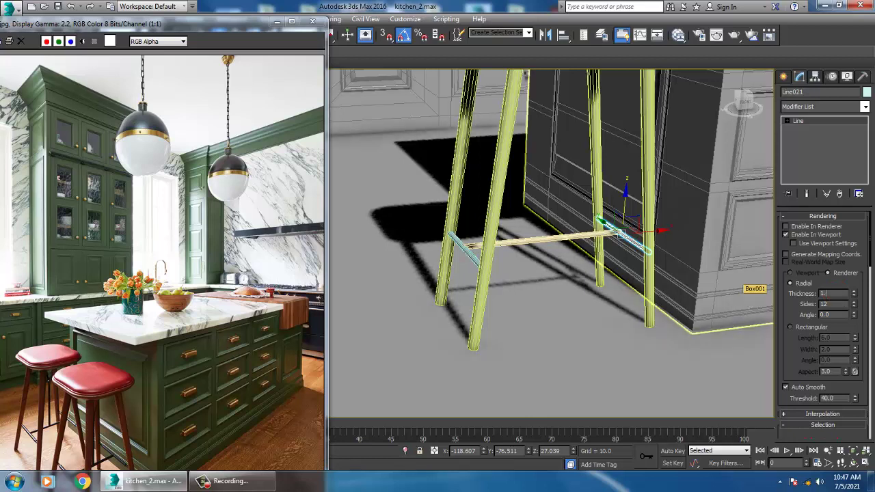
key("Return")
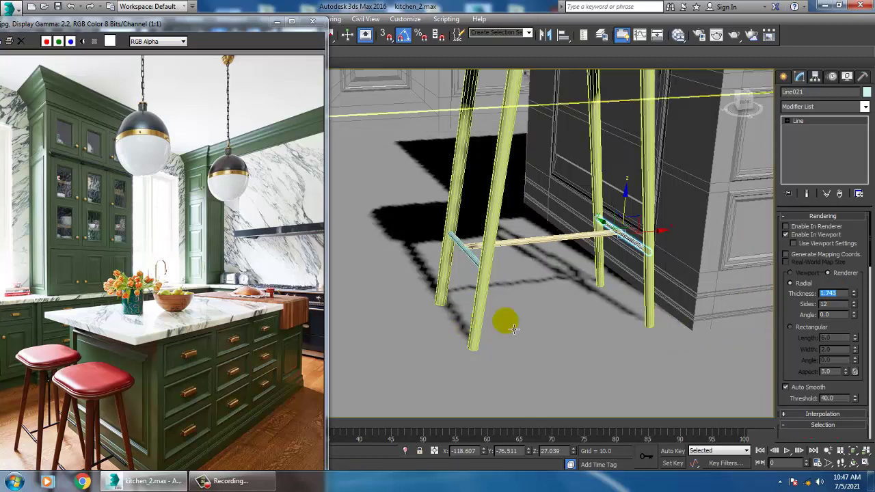
Scale the stool's seat cushion to about 116 percent in height and raise it slightly above the legs
scroll(547, 232, "down", 3)
middle_click_drag(548, 232, 546, 309)
scroll(548, 309, "up", 5)
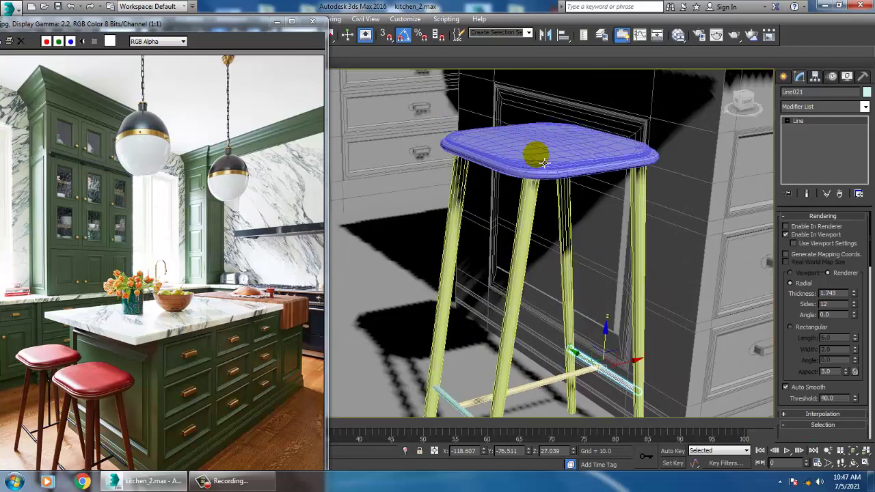
left_click(527, 151)
key("r")
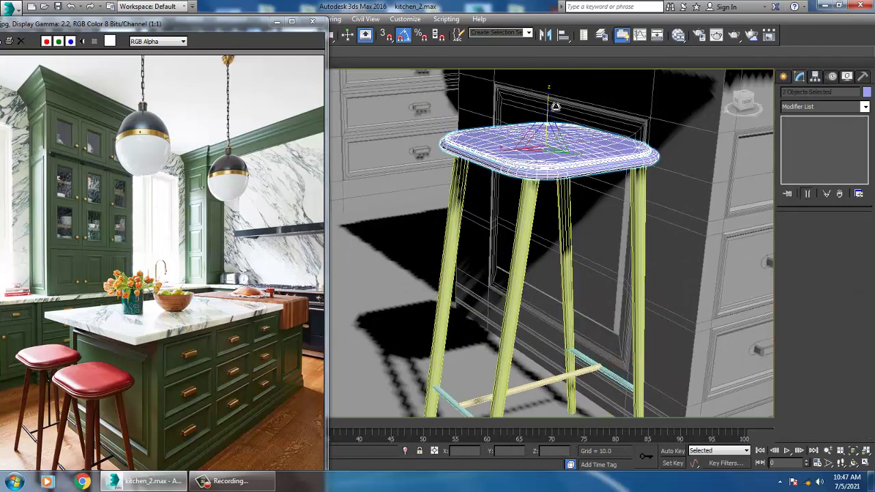
left_click_drag(555, 108, 568, 96)
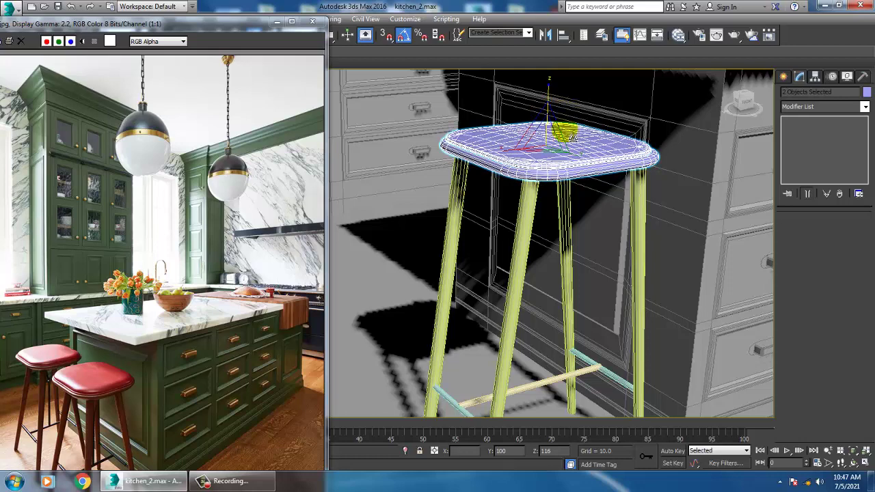
key("w")
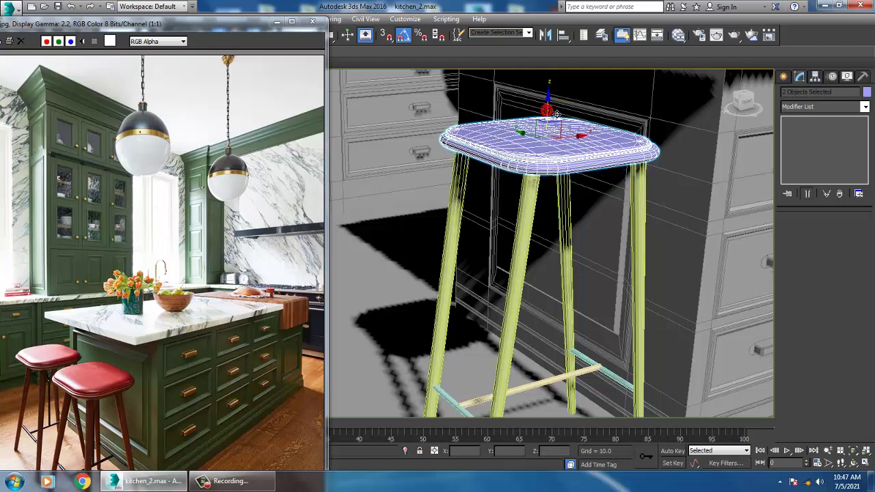
In the Left view, move one leg pair's top vertices inward by about 3.5 and its foot vertices outward by about 2.1
scroll(557, 247, "down", 5)
mouse_move(557, 248)
middle_mouse_down("alt")
mouse_move(599, 245)
mouse_move(576, 235)
mouse_move(544, 242)
middle_mouse_up("alt")
key("alt+w")
middle_click(555, 172)
middle_click(407, 337)
key("alt+w")
scroll(522, 254, "down", 4)
scroll(540, 218, "up", 2)
scroll(544, 242, "up", 2)
left_click(589, 137)
key("1")
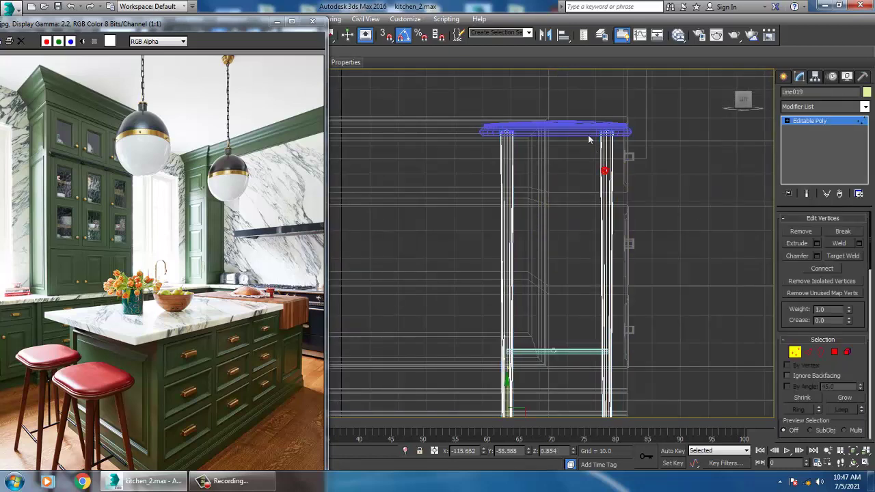
left_click_drag(648, 139, 637, 139)
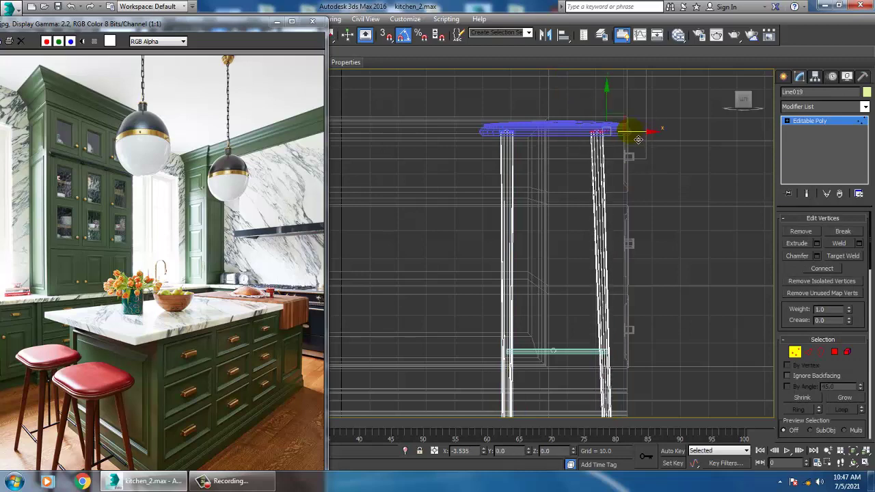
middle_click_drag(588, 398, 553, 341)
left_click_drag(607, 379, 613, 378)
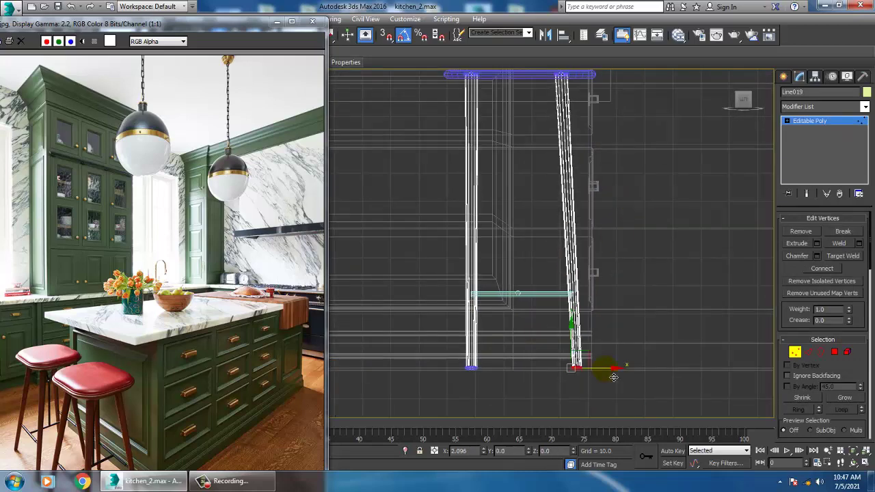
Splay the opposite leg pair to match by moving its top vertices inward and its foot vertices outward
middle_click_drag(498, 148, 530, 203)
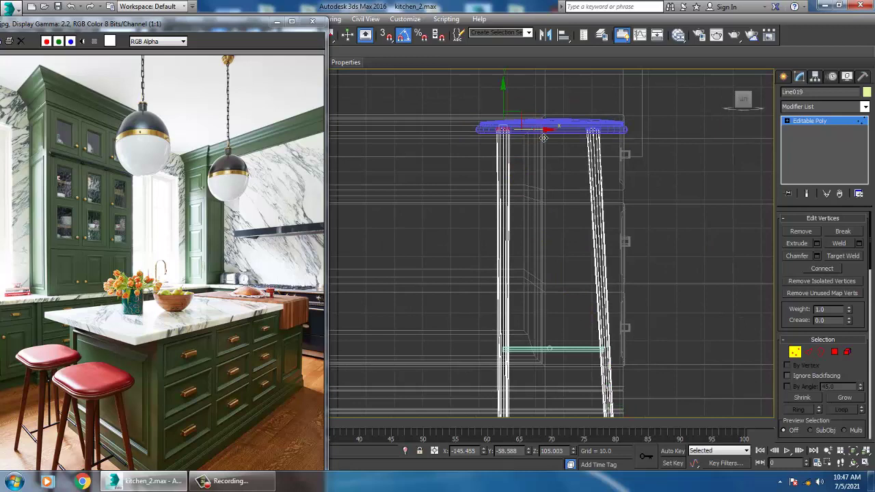
left_click_drag(543, 138, 550, 137)
middle_click_drag(554, 356, 571, 277)
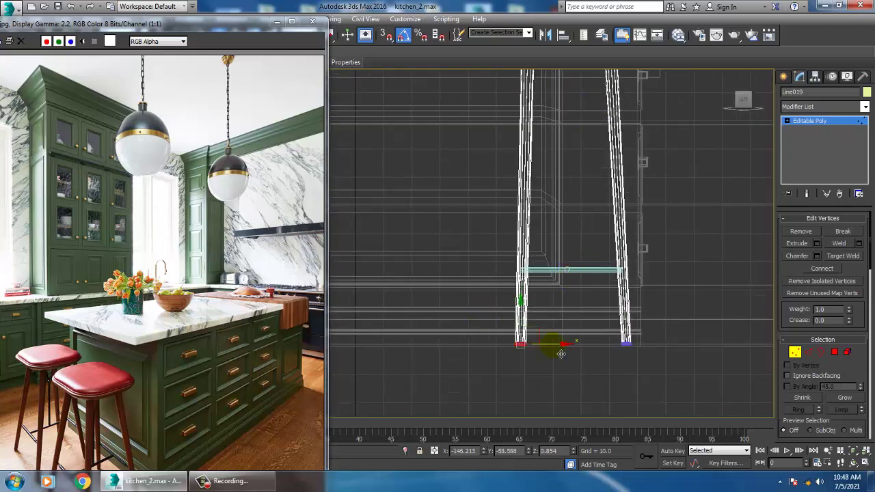
left_click_drag(561, 353, 555, 354)
key("alt+w")
right_click(615, 375)
key("alt+w")
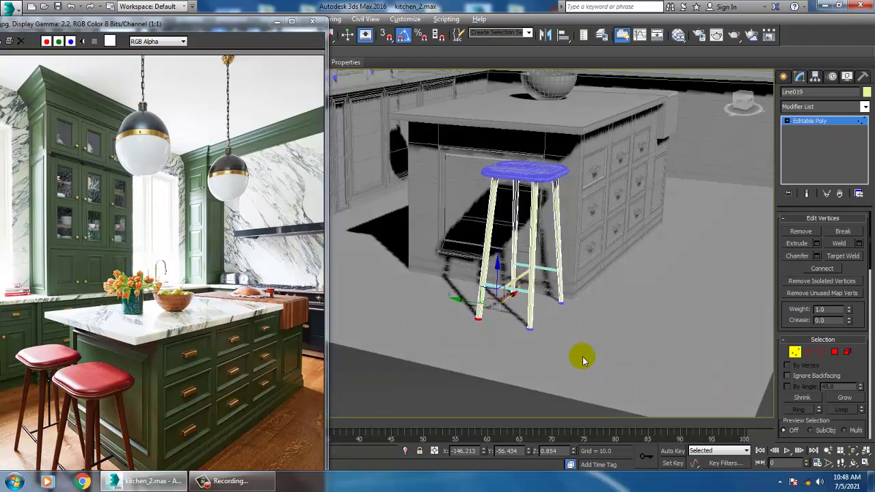
middle_click_drag(583, 361, 589, 313, "alt")
left_click(827, 122)
Select all parts of the stool, shift it slightly sideways, and copy it once alongside at the island's end
scroll(568, 263, "up", 3)
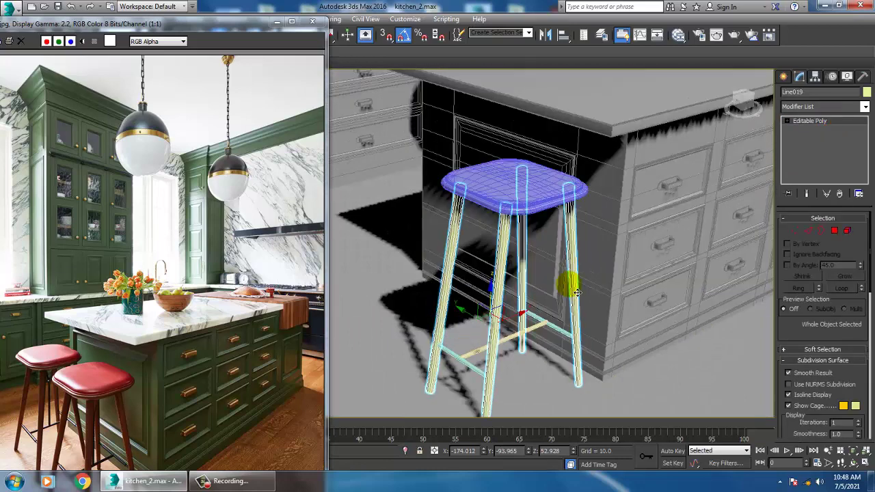
left_click(522, 188, "ctrl")
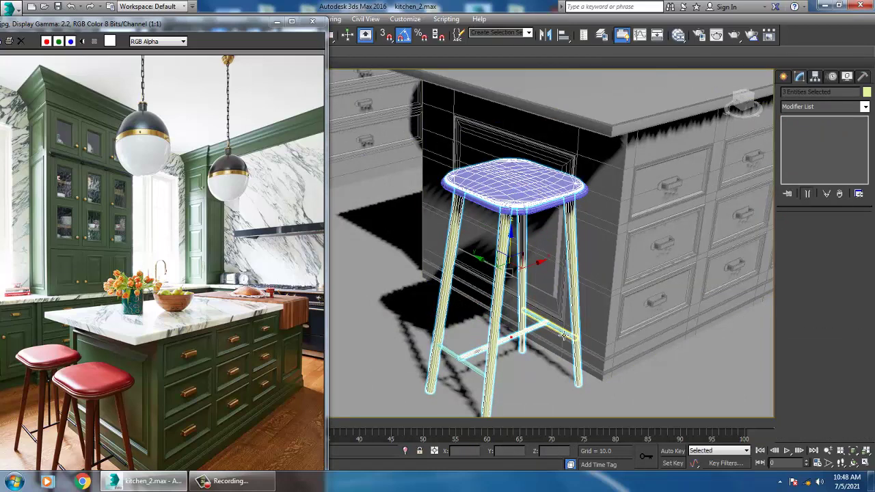
left_click(521, 345, "ctrl")
left_click(478, 374, "ctrl")
scroll(479, 375, "down", 5)
middle_click_drag(466, 376, 593, 327)
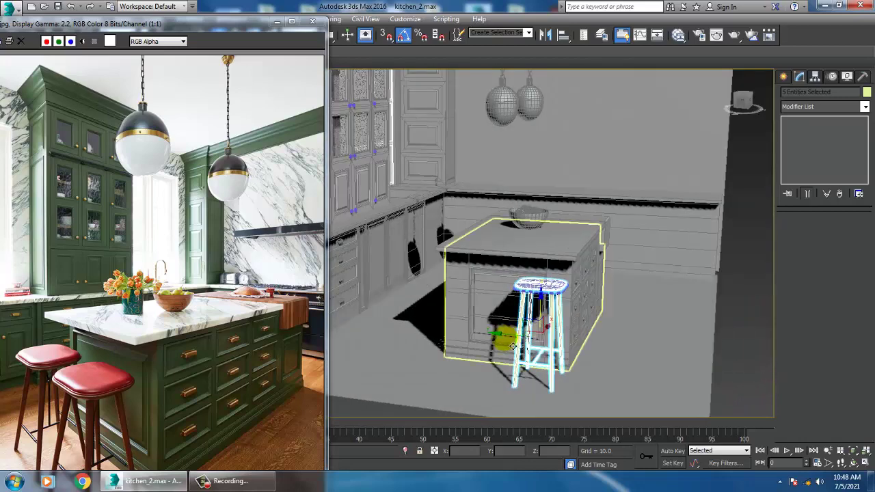
left_click_drag(507, 335, 503, 336)
middle_click_drag(503, 335, 516, 348, "alt")
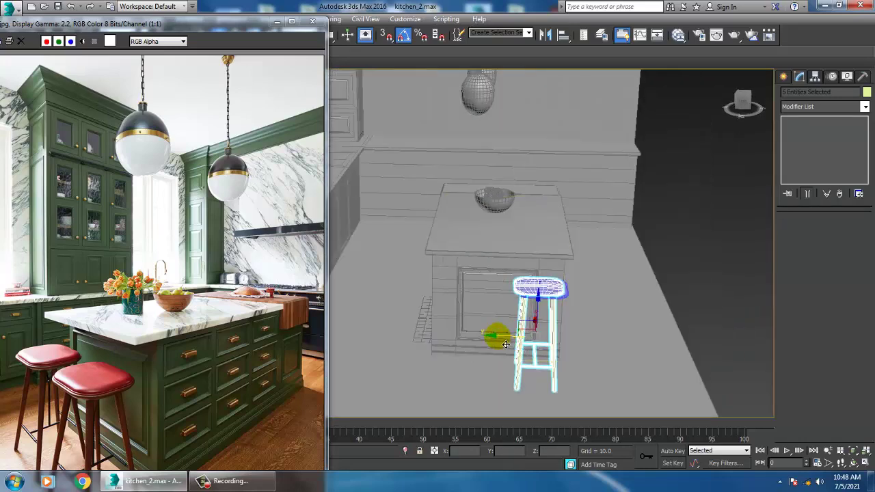
left_click_drag(535, 339, 567, 299)
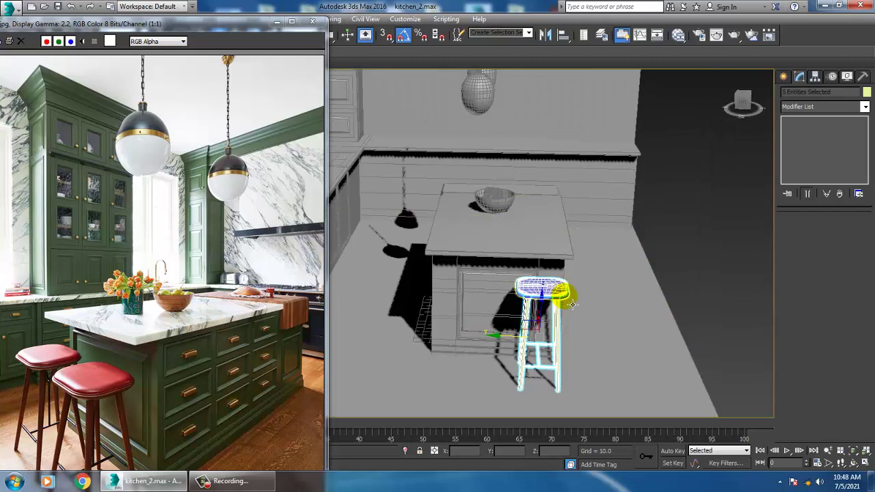
left_click_drag(506, 337, 430, 335, "shift")
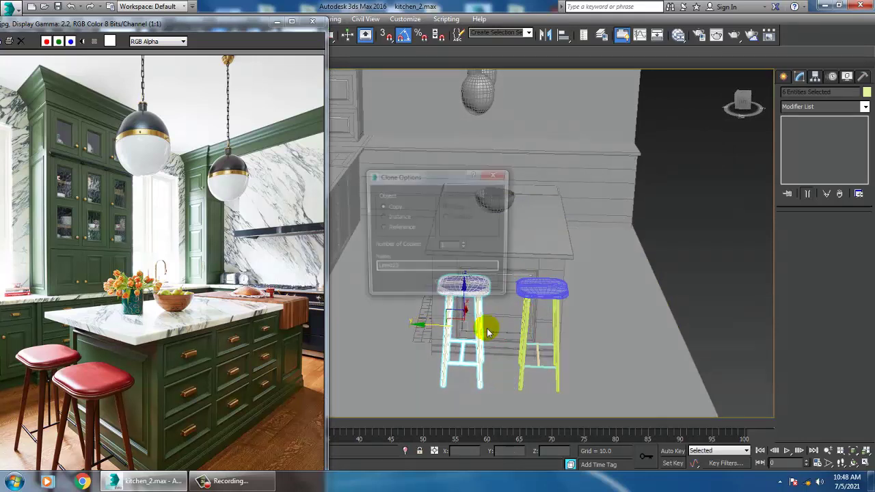
mouse_move(604, 301)
middle_mouse_down("alt")
mouse_move(515, 287)
mouse_move(553, 288)
middle_mouse_up("alt")
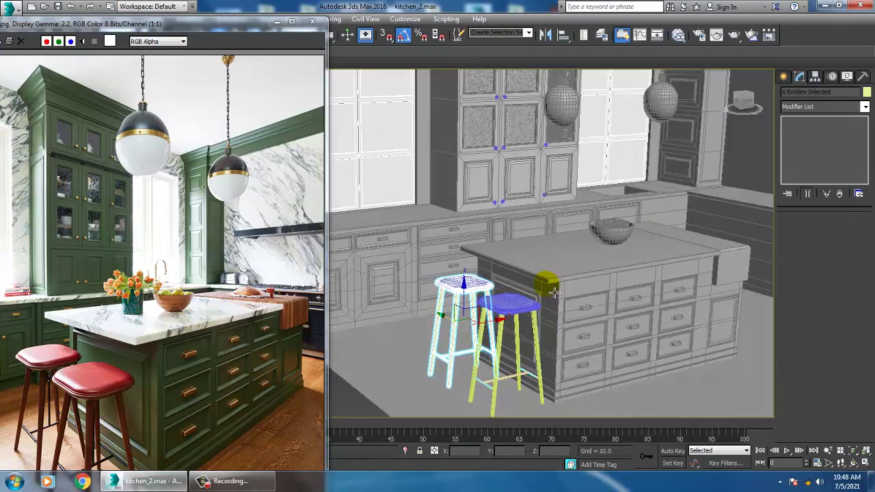
Select every object in the scene and assign them all the same gray object color
key("ctrl+a")
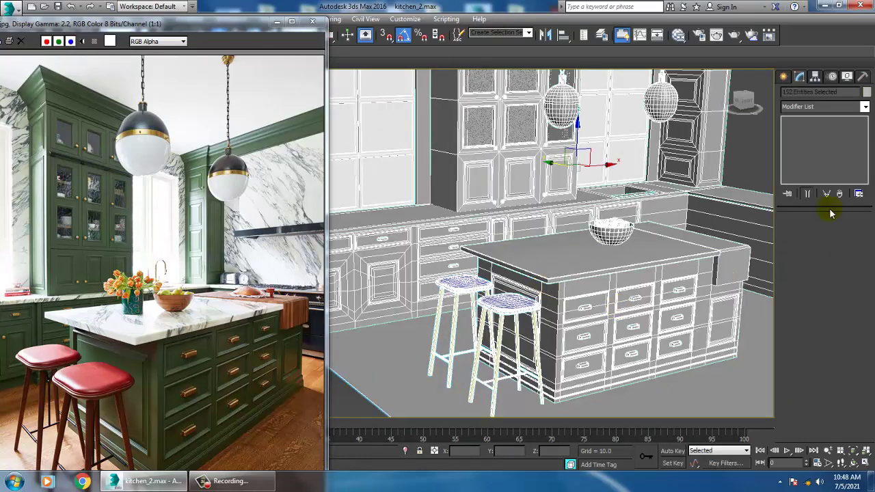
left_click(866, 91)
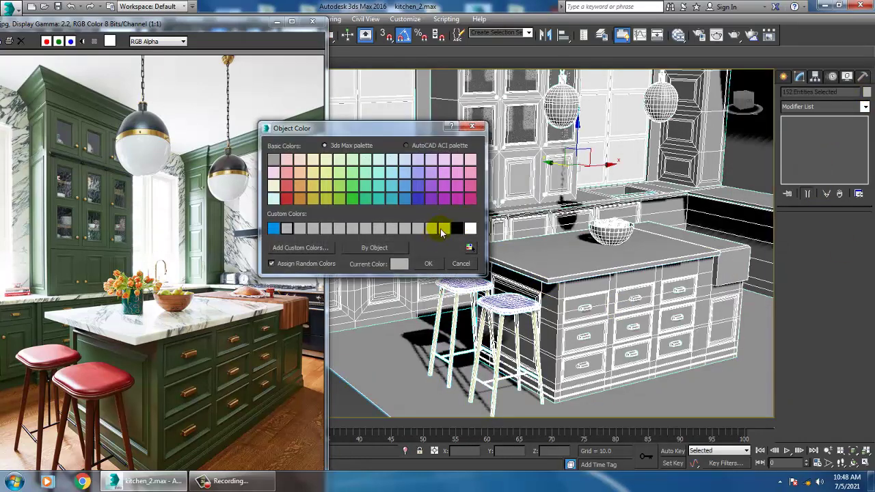
left_click(428, 263)
Draw a long shelf box in the Left view at pendant height, about 331 wide and 13 long
middle_click_drag(550, 263, 591, 258, "alt")
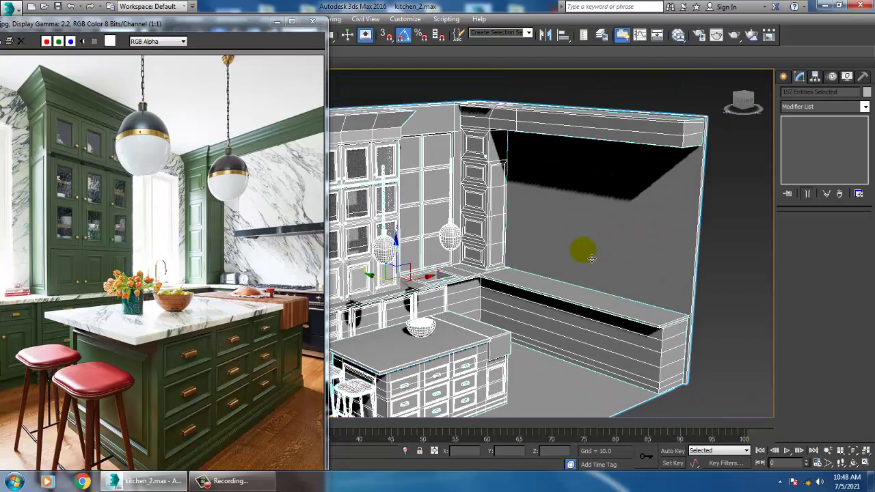
left_click(281, 287)
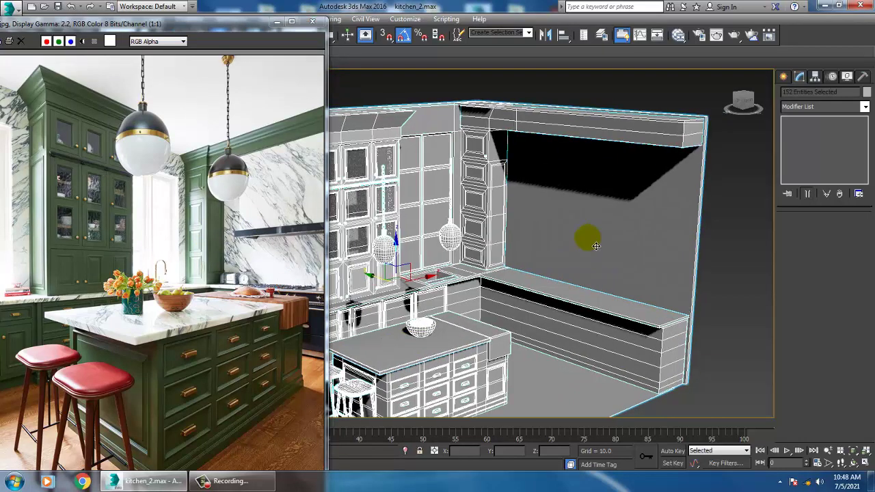
scroll(586, 237, "up", 5)
left_click(785, 77)
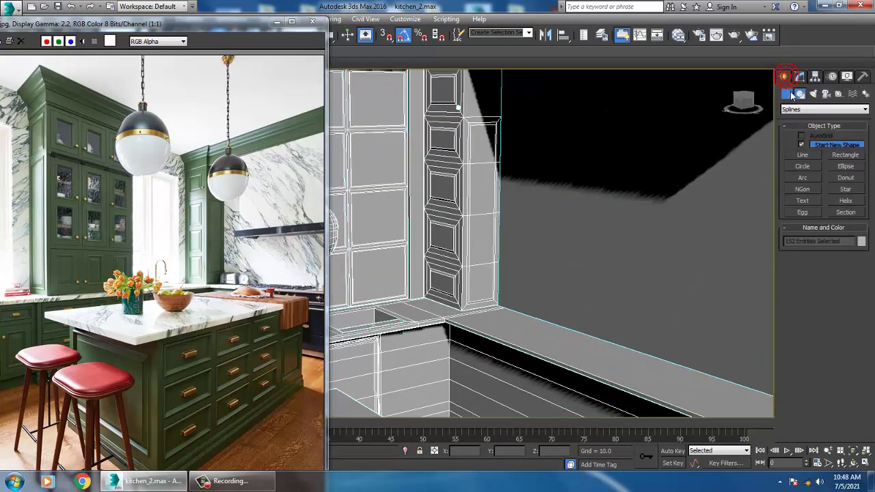
left_click(788, 94)
left_click(803, 148)
key("alt+w")
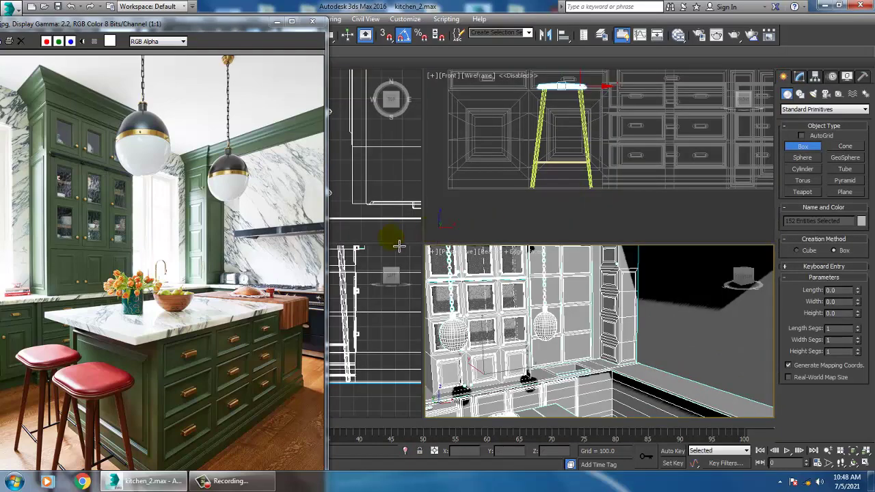
scroll(553, 236, "down", 2)
key("alt+w")
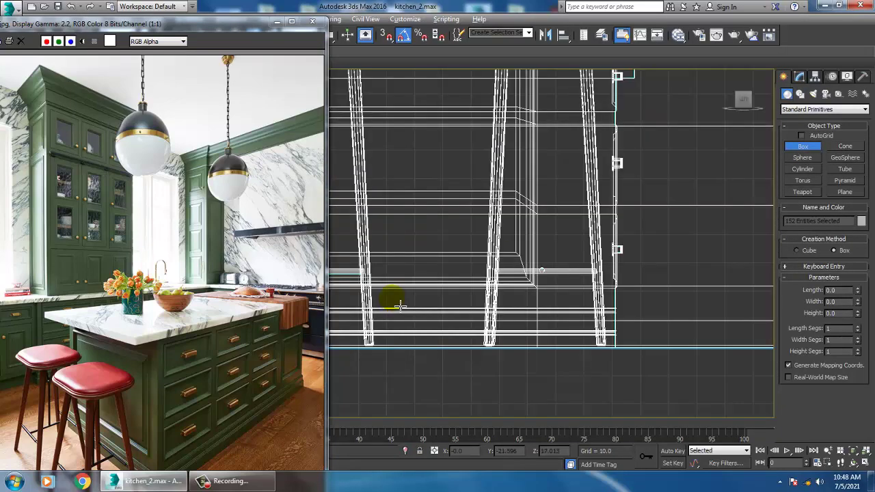
scroll(510, 236, "down", 6)
scroll(510, 236, "up", 3)
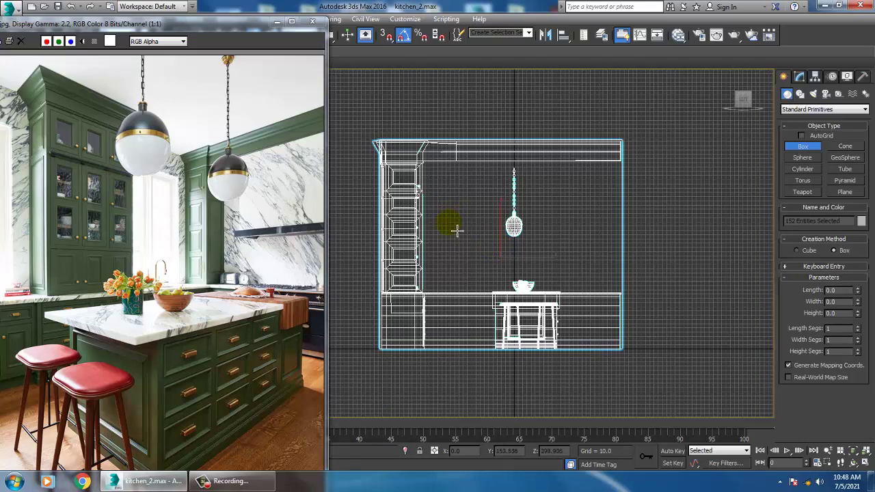
left_click_drag(449, 223, 586, 228)
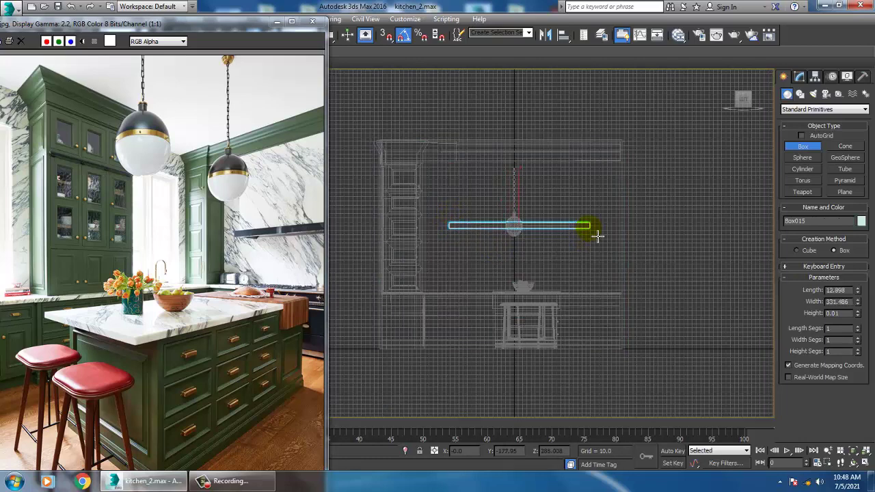
left_click(593, 205)
Move the shelf box along the X axis to about 480, up to the wall above the side counter
key("w")
key("alt+w")
middle_click(693, 326)
key("alt+w")
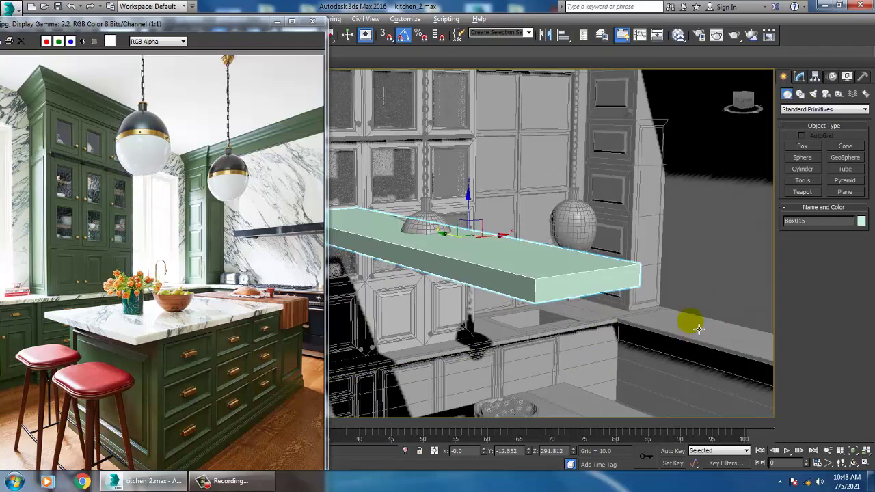
middle_click_drag(692, 326, 605, 328, "alt")
scroll(604, 328, "down", 8)
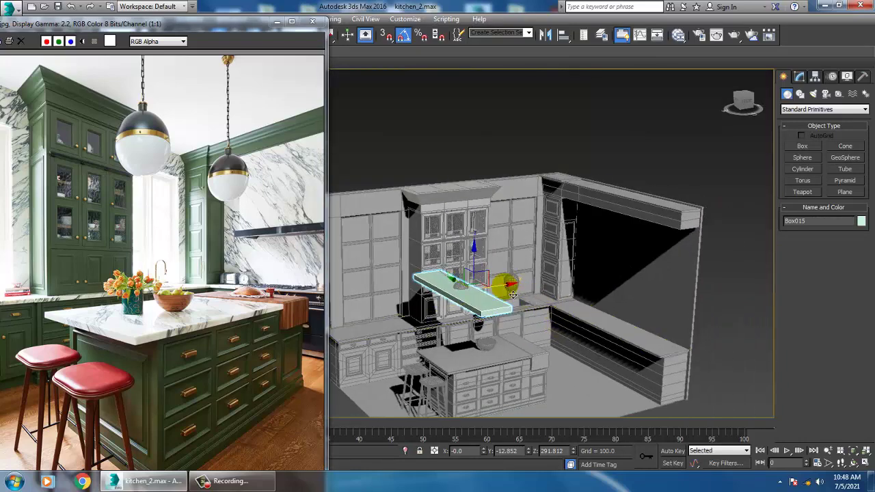
left_click_drag(578, 290, 667, 278)
scroll(667, 278, "up", 8)
scroll(620, 303, "down", 3)
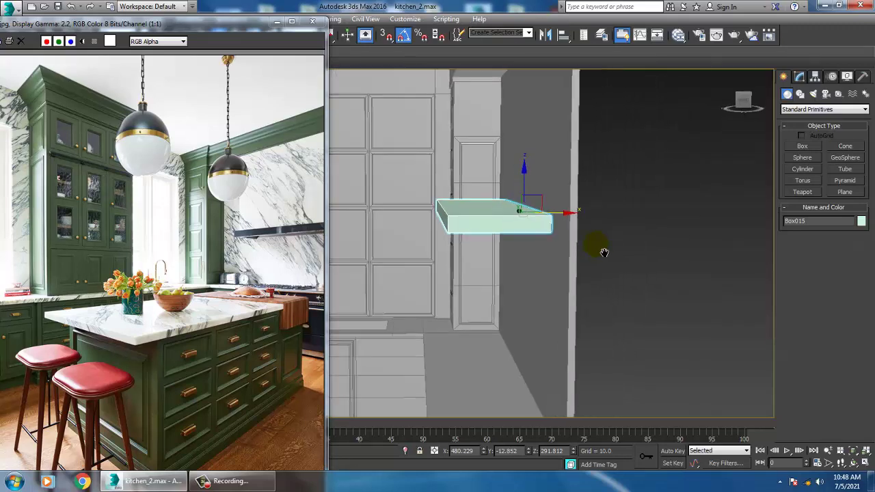
Convert the shelf box to an editable poly and move its front vertices toward the wall to about X 423
right_click(463, 222)
mouse_move(504, 332)
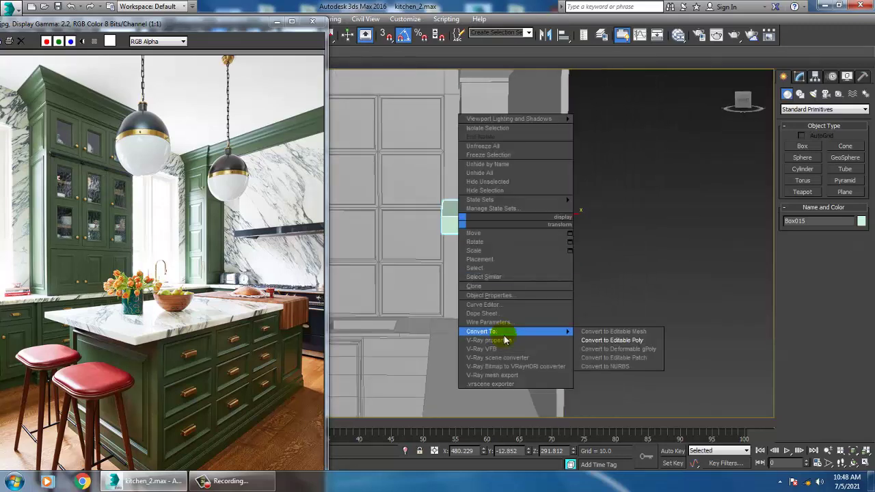
left_click(625, 342)
key("1")
left_click_drag(406, 185, 475, 226)
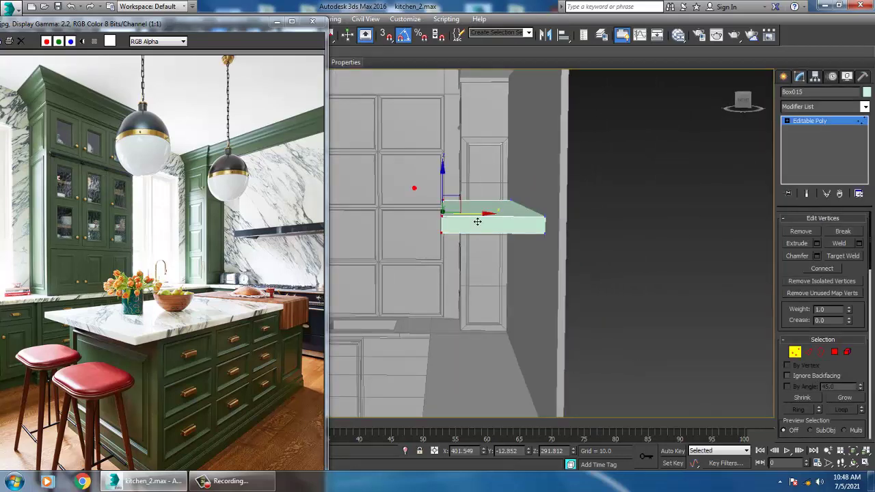
middle_click_drag(505, 218, 540, 232, "alt")
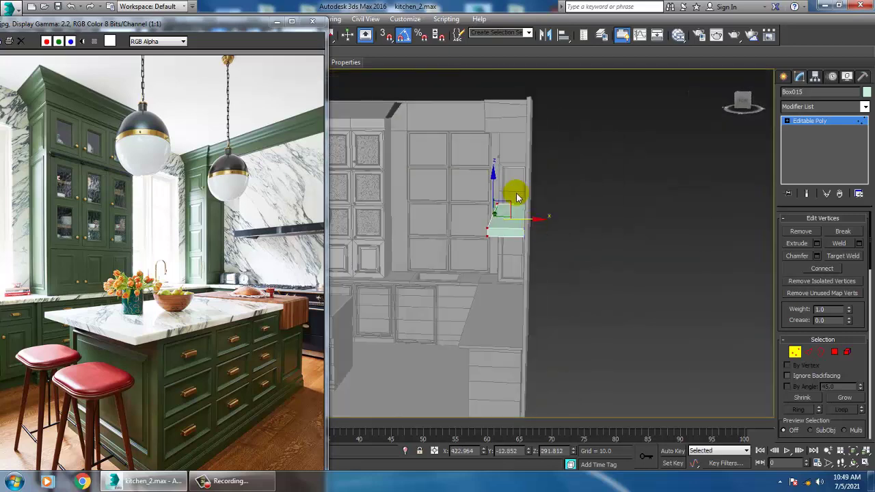
Inset the shelf box's top polygon by about 5 to form a narrow border around it
key("z")
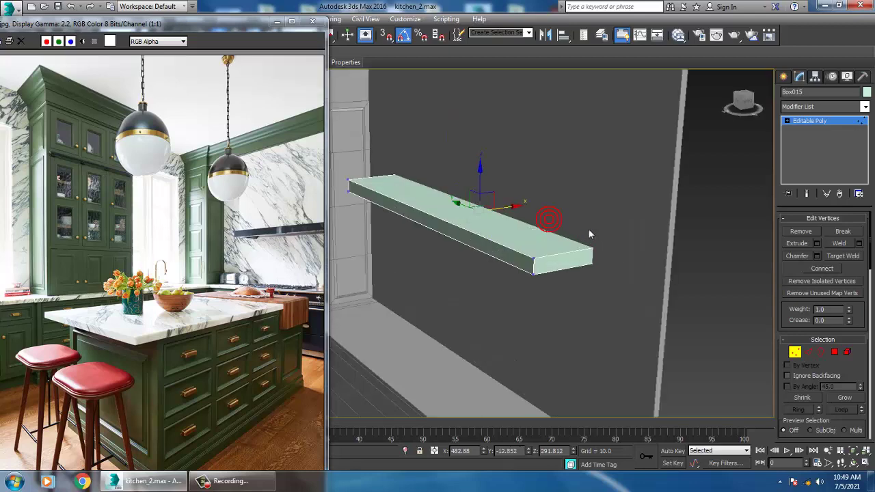
left_click(834, 352)
left_click(451, 287)
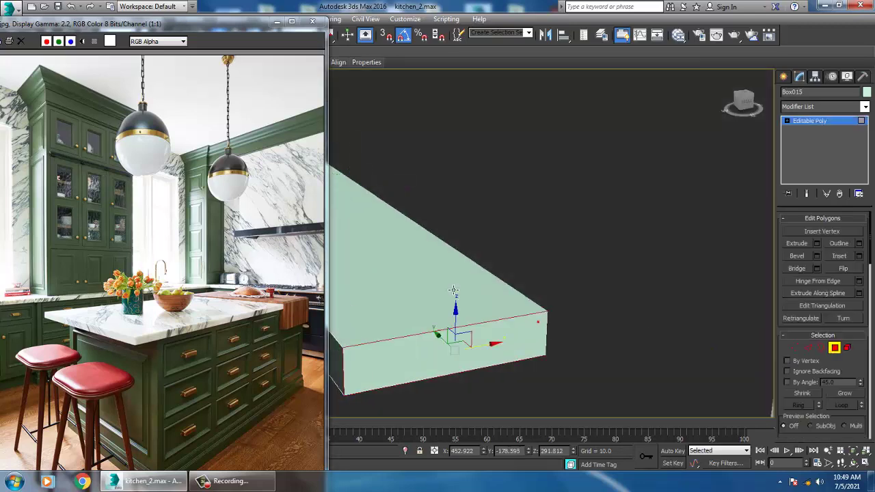
key("z")
left_click(858, 255)
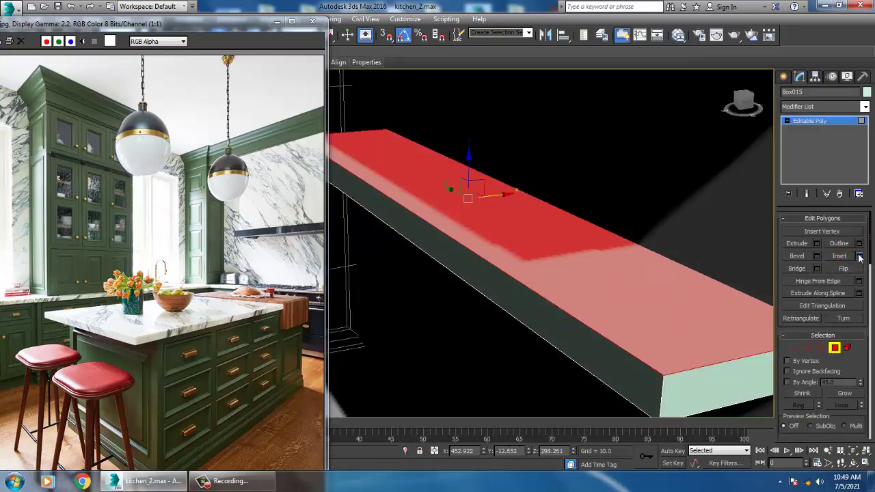
left_click_drag(431, 265, 430, 252)
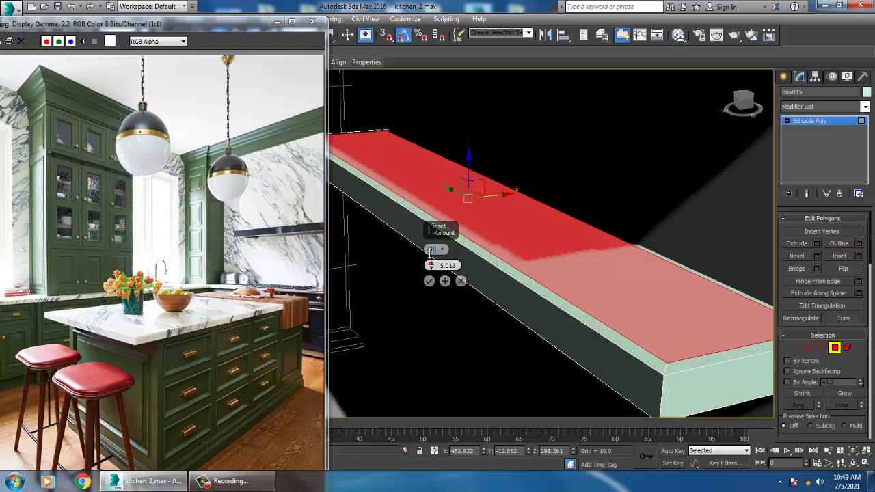
left_click(429, 280)
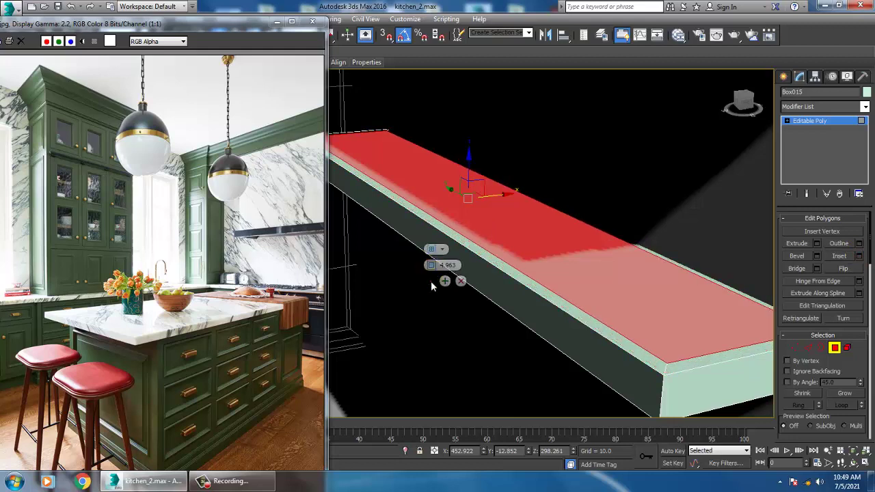
Extrude the inset top polygon of the shelf inward to a height of about -1.8 and finish polygon editing
left_click(817, 244)
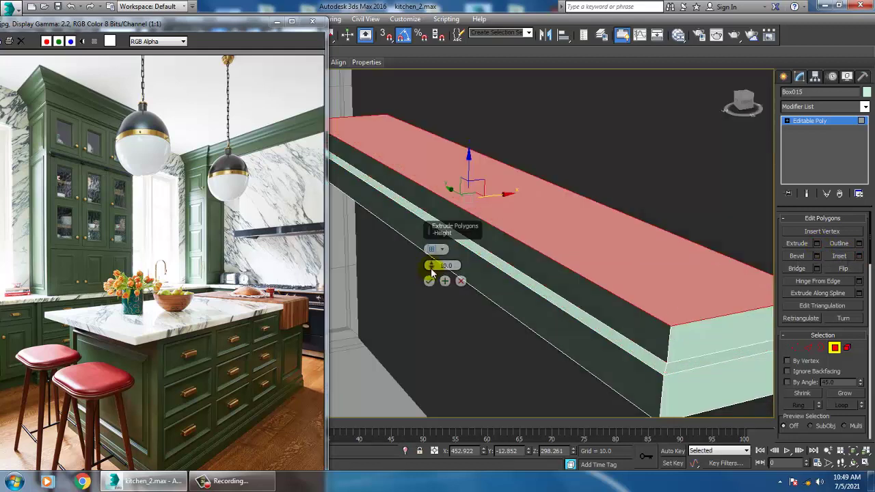
left_click_drag(431, 266, 458, 322)
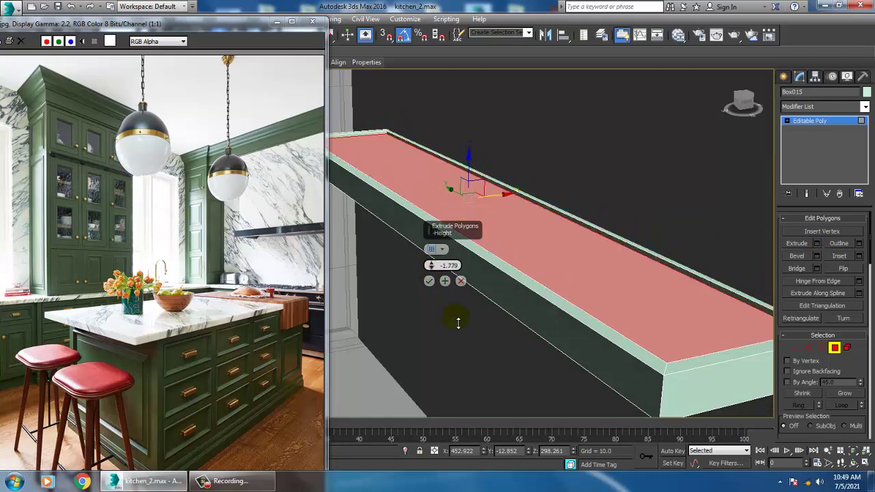
left_click(429, 281)
left_click(825, 122)
scroll(582, 250, "down", 8)
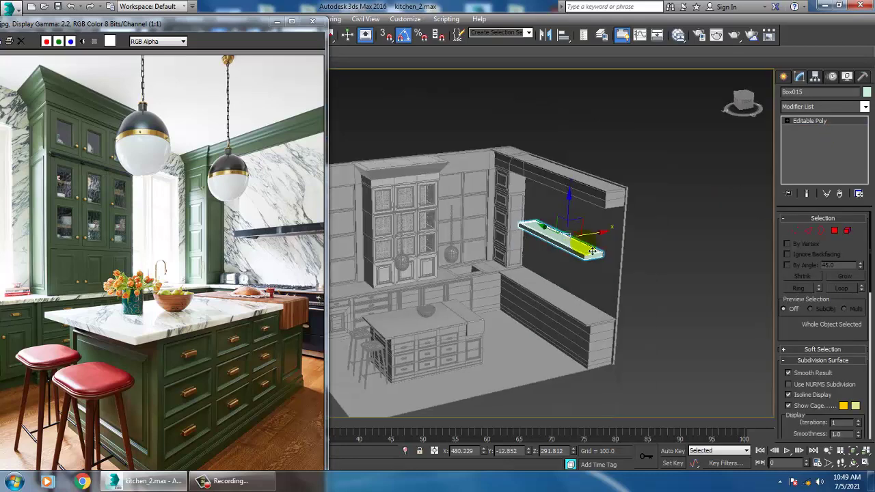
Examine the faucet and sink area in the reference photo and the matching area in the model's Perspective and Front views
middle_click_drag(573, 251, 589, 250, "alt")
scroll(591, 272, "up", 4)
left_click(208, 294)
scroll(208, 294, "up", 1)
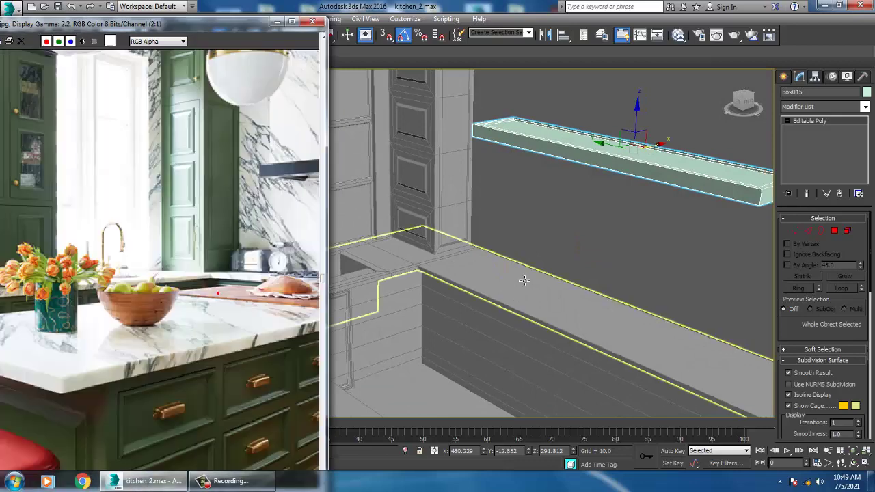
middle_click_drag(524, 280, 557, 273, "alt")
middle_click_drag(508, 288, 578, 273, "alt")
key("alt+w")
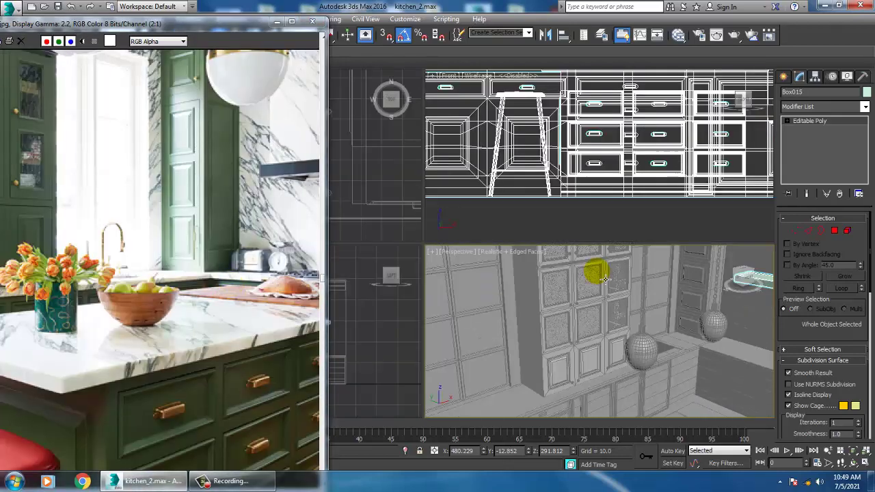
right_click(615, 177)
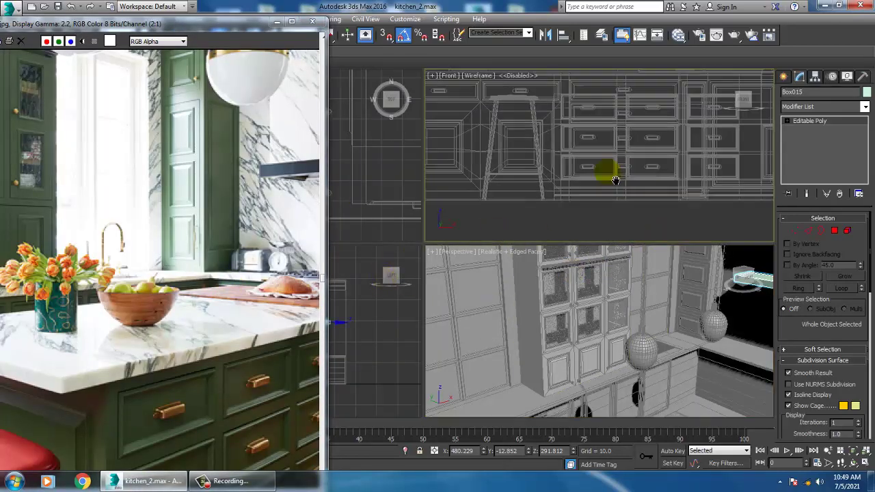
key("z")
key("alt+w")
scroll(596, 222, "down", 8)
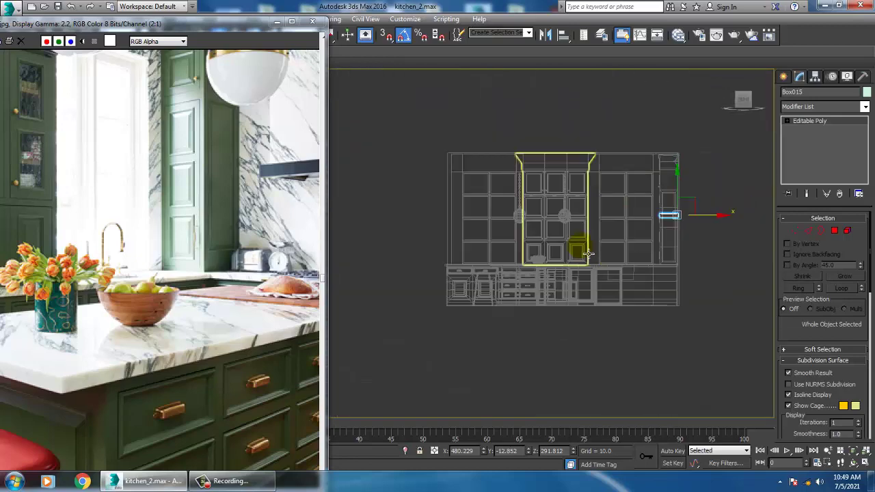
scroll(615, 266, "up", 2)
middle_click_drag(615, 266, 600, 269)
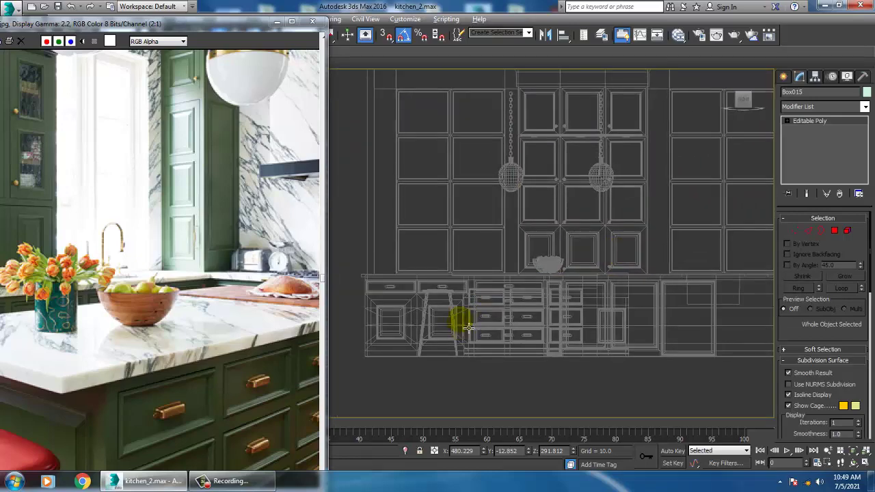
middle_click_drag(469, 327, 481, 331)
scroll(481, 301, "up", 2)
middle_click_drag(487, 297, 493, 300)
Draw the faucet outline in the Left view as a line rising from the countertop, running forward and dropping to a shorter end
key("alt+w")
right_click(408, 350)
key("alt+w")
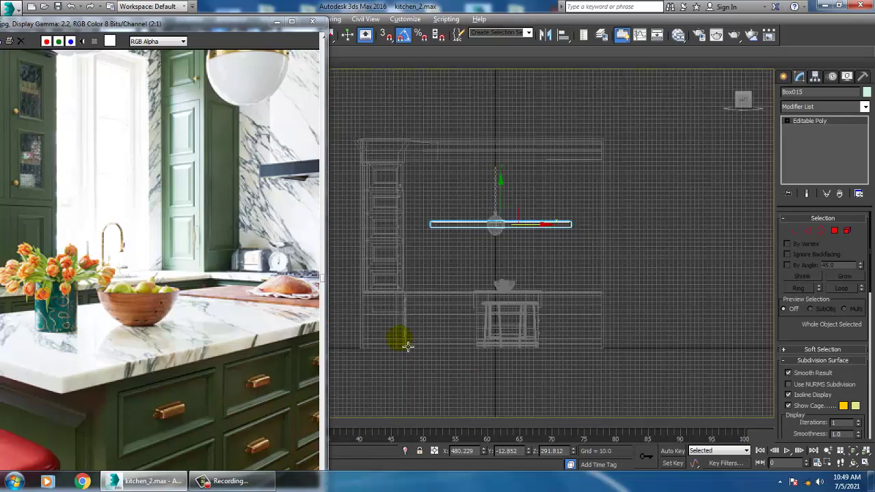
scroll(497, 244, "up", 6)
middle_click_drag(496, 247, 638, 228)
scroll(495, 312, "down", 6)
scroll(592, 272, "up", 5)
middle_click_drag(573, 311, 592, 267)
left_click(784, 77)
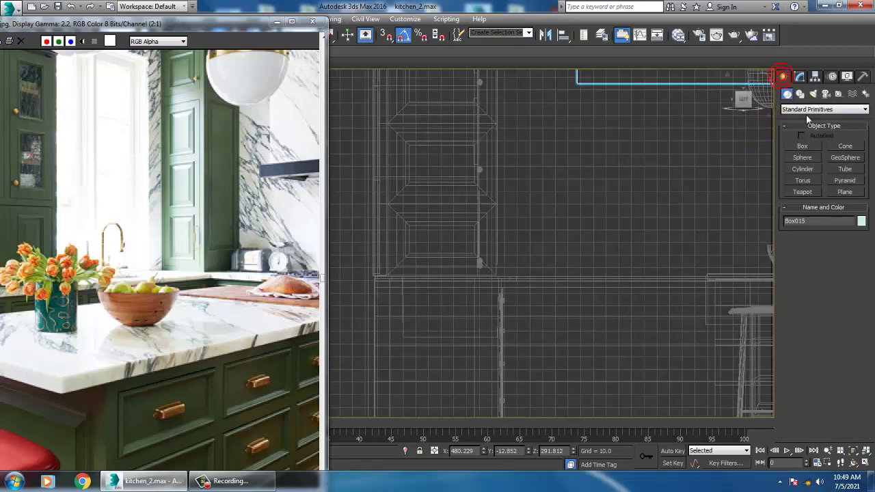
left_click(801, 95)
left_click(810, 157)
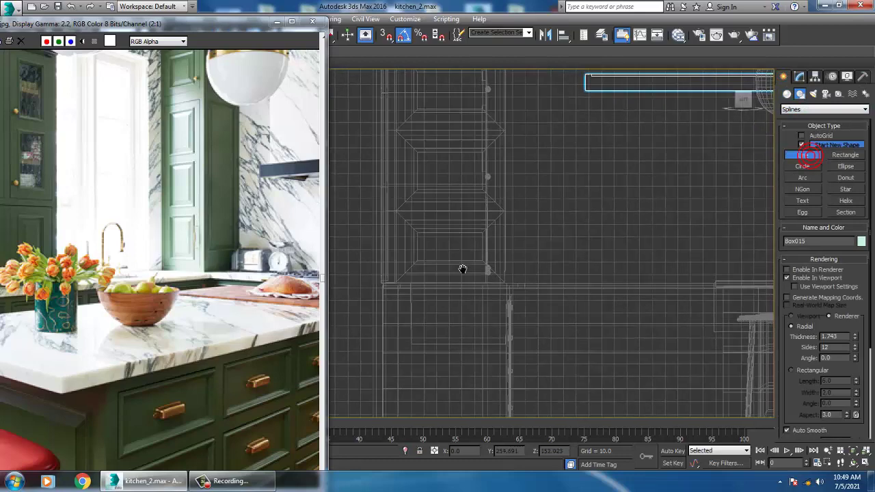
middle_click_drag(503, 283, 482, 296)
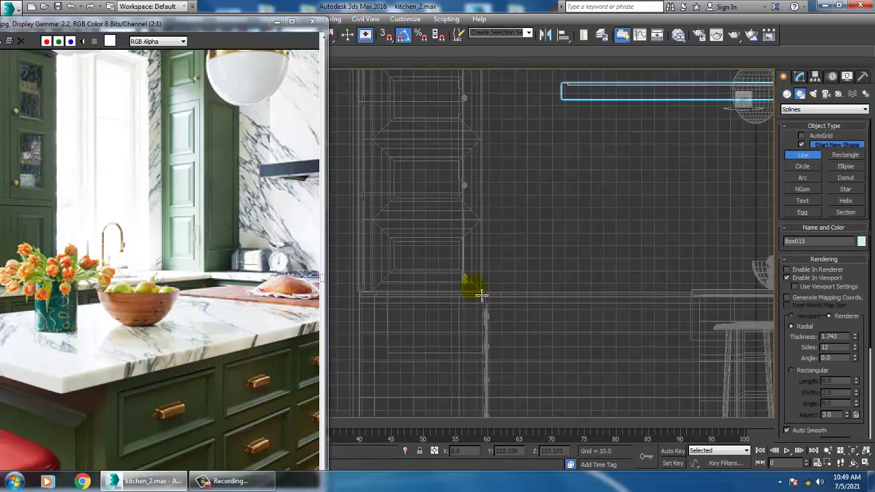
left_click(384, 303)
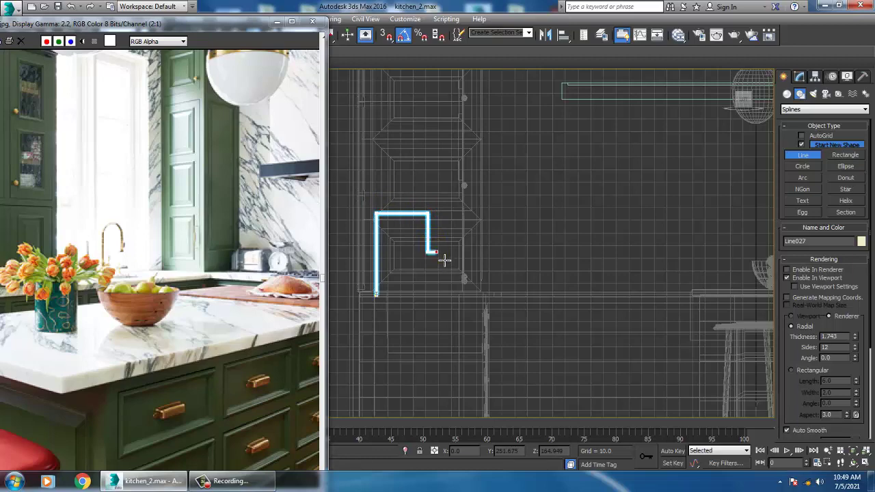
right_click(444, 261)
right_click(445, 261)
Move the faucet line along the X axis to about 302, behind the sink, and set its radial thickness to about 3.6
key("alt+w")
right_click(641, 361)
key("alt+w")
scroll(606, 308, "down", 4)
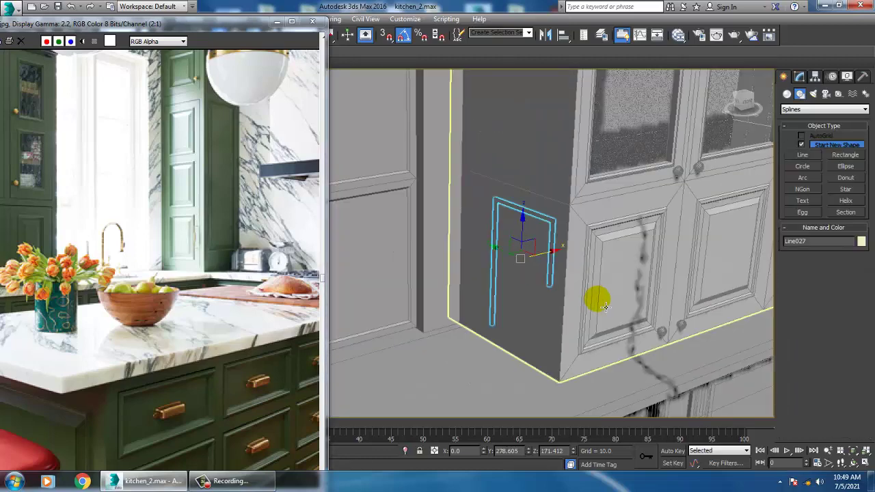
scroll(606, 307, "down", 4)
middle_click_drag(605, 308, 500, 312)
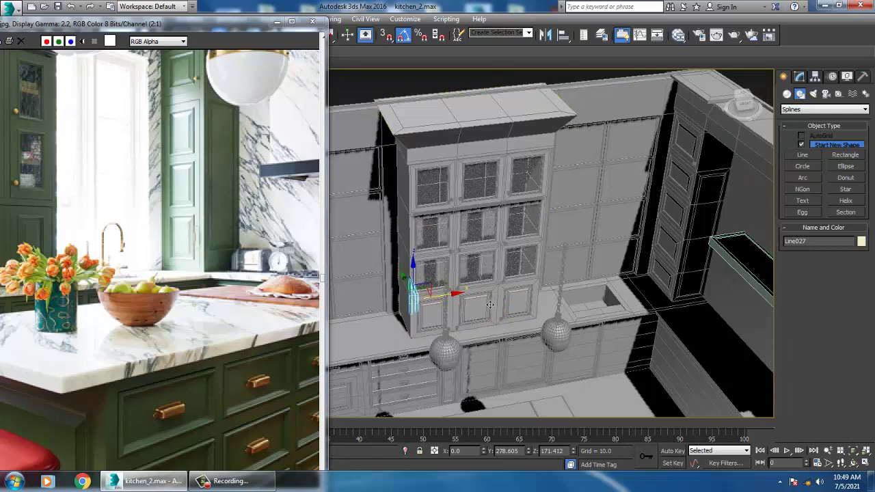
left_click_drag(445, 295, 624, 298)
key("z")
middle_click_drag(624, 299, 504, 287, "alt")
left_click(800, 76)
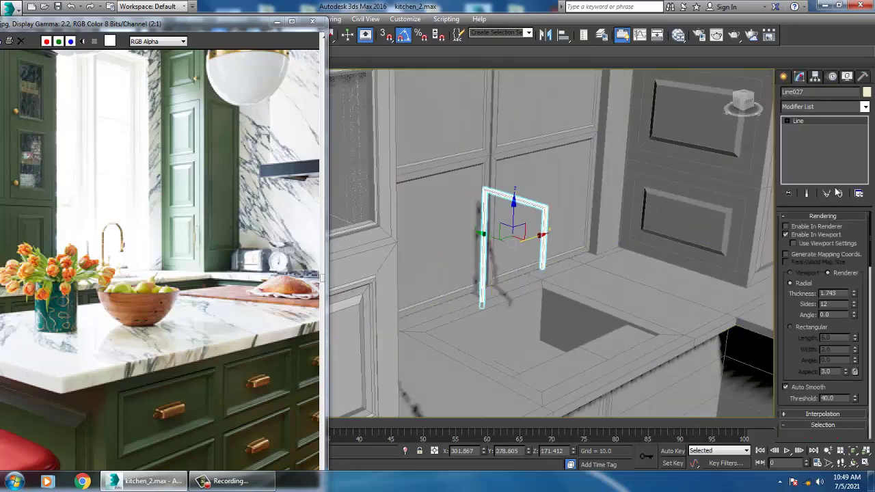
left_click_drag(860, 292, 855, 243)
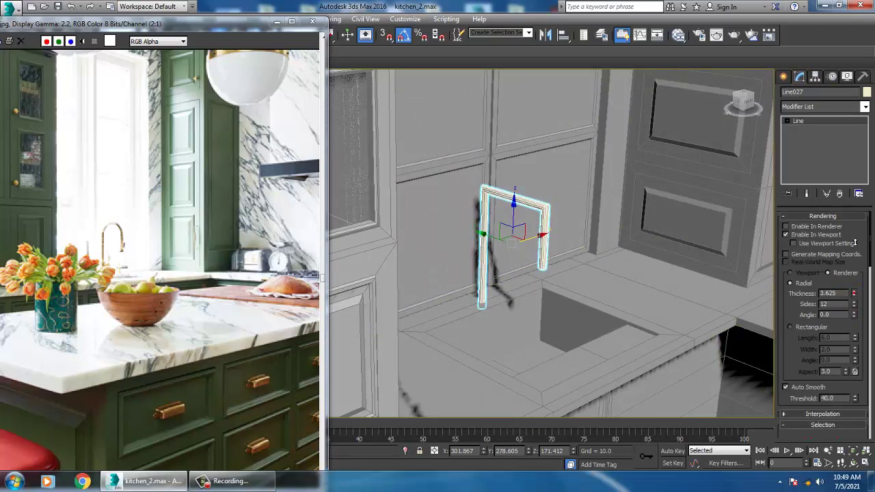
Fillet the two upper corner vertices of the faucet line by about 21.5 to form a rounded arch
left_click(473, 175)
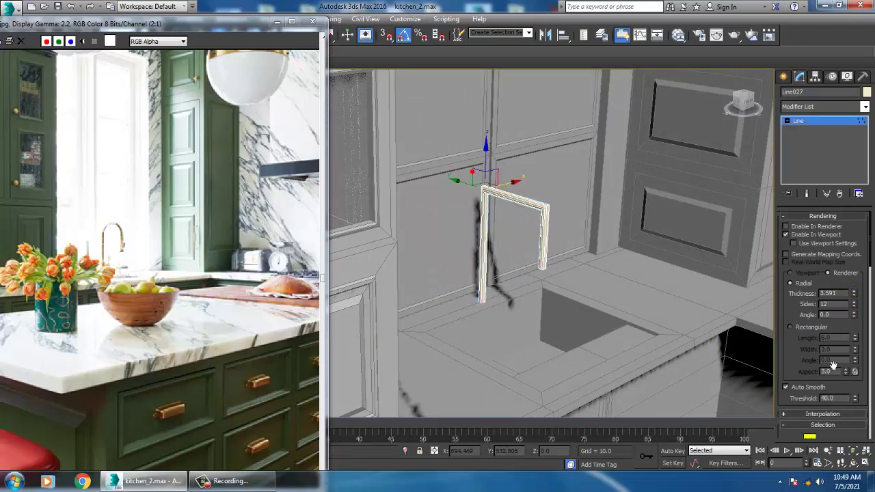
left_click_drag(832, 365, 784, 80)
left_click_drag(850, 396, 832, 171)
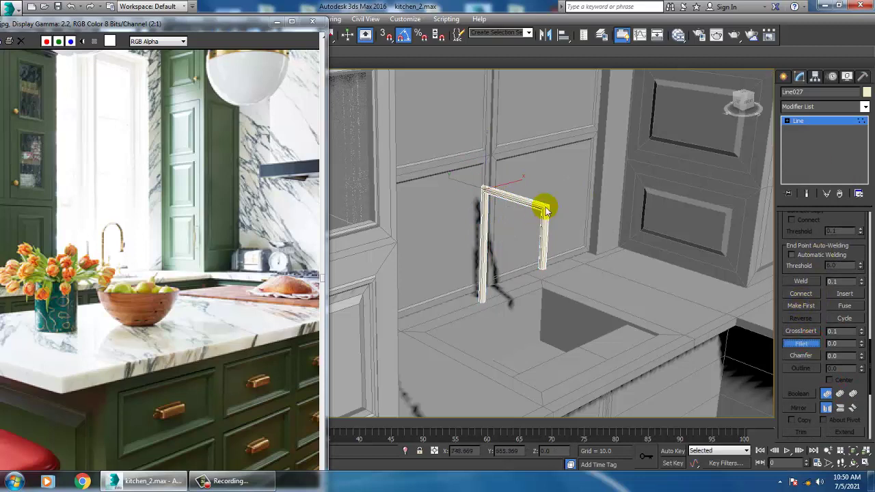
left_click_drag(544, 197, 541, 194)
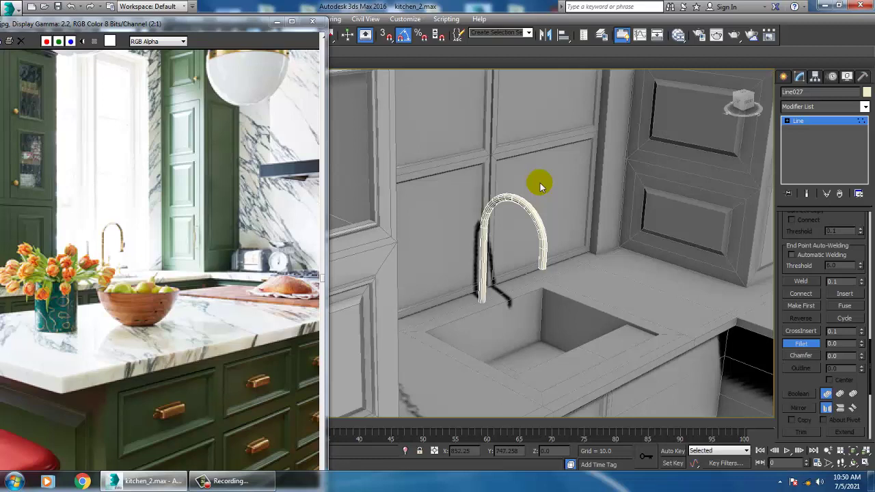
key("ctrl+z")
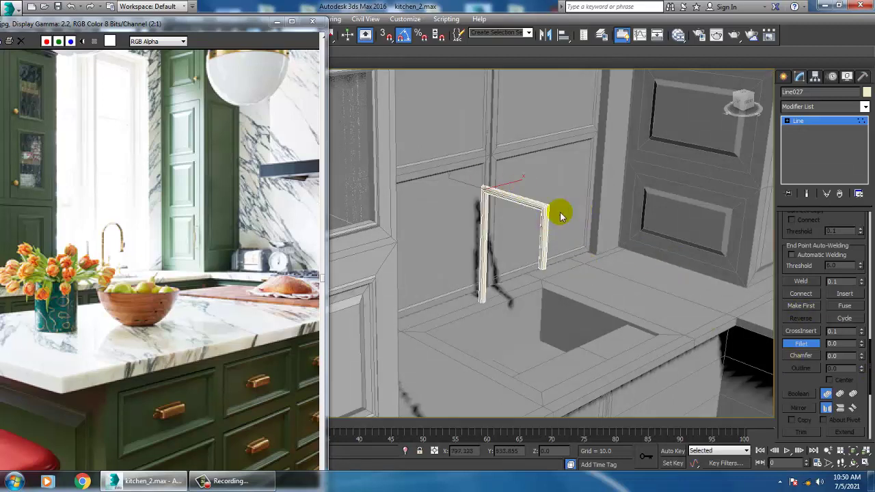
left_click_drag(549, 217, 540, 203)
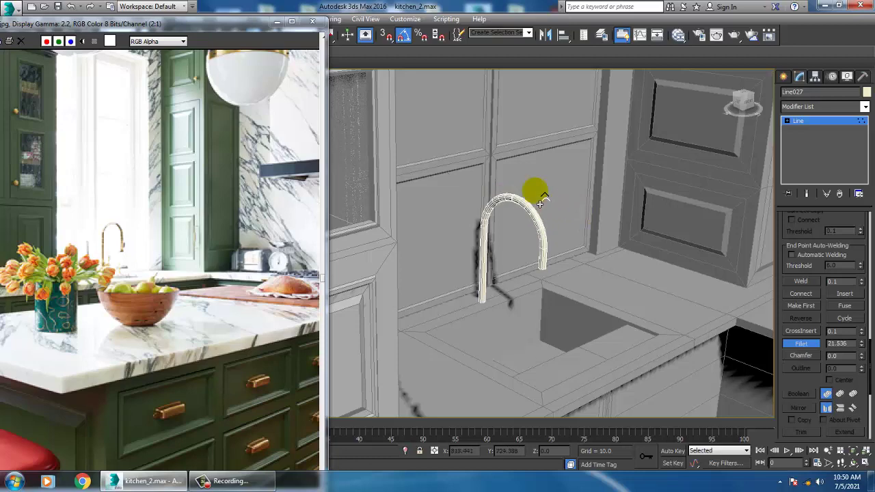
scroll(569, 269, "up", 5)
right_click(555, 254)
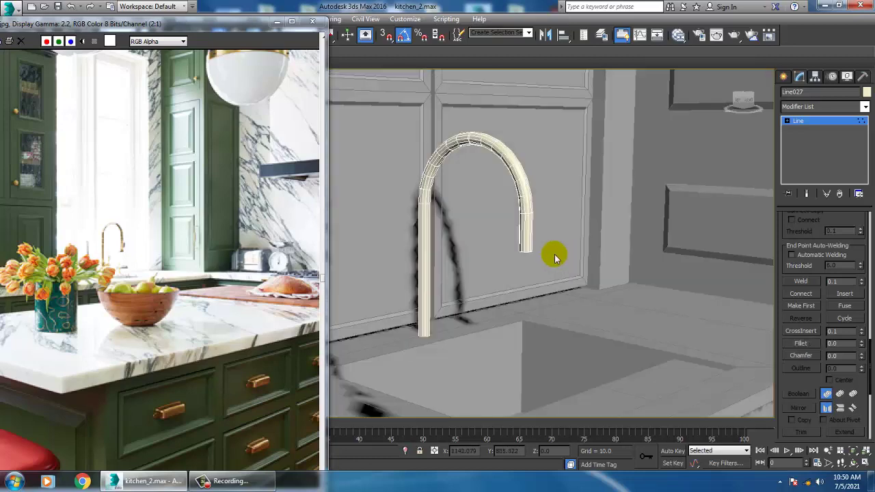
Convert the arched faucet line to an editable poly
right_click(527, 221)
mouse_move(585, 321)
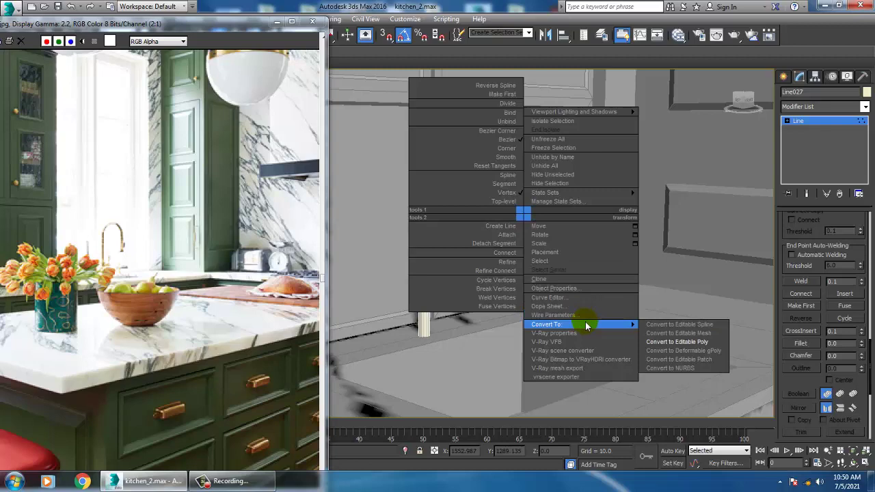
left_click(689, 345)
scroll(627, 296, "up", 2)
middle_click_drag(627, 296, 566, 283, "alt")
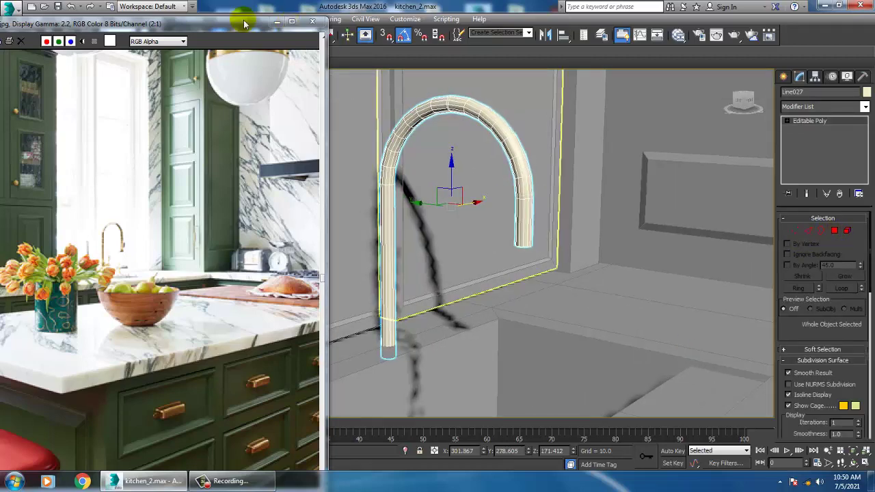
Insert an edge loop around the faucet just above the open end of the spout using Swift Loop
left_click_drag(239, 30, 245, 103)
left_click(821, 124)
key("1")
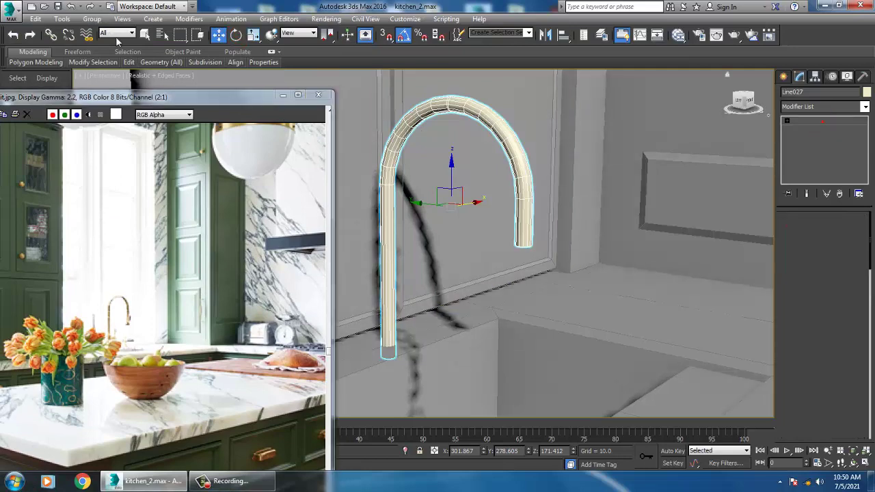
left_click(32, 53)
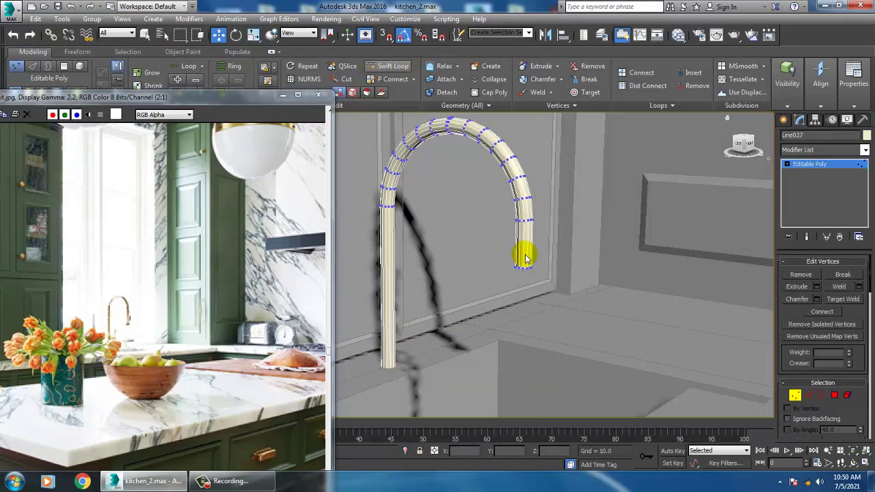
left_click(527, 257)
scroll(538, 265, "up", 5)
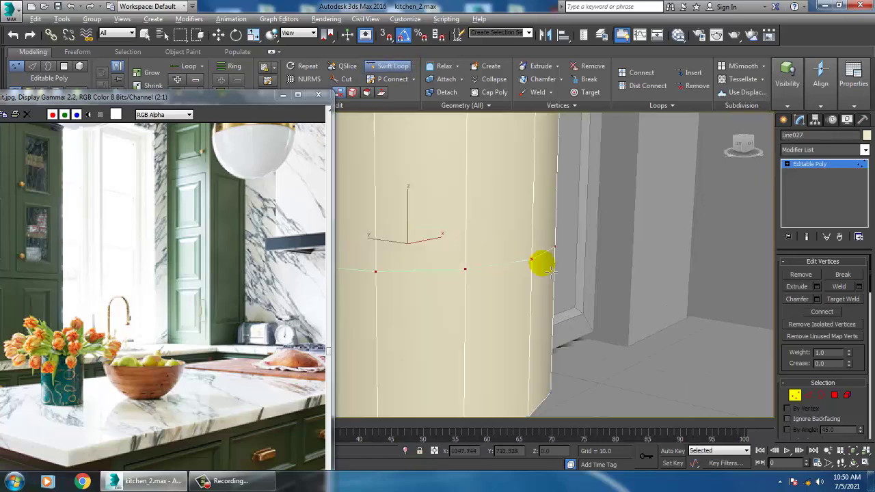
right_click(525, 276)
Extrude the short band of polygons at the open end of the spout outward along local normals by about 0.162
middle_click_drag(543, 267, 569, 239, "alt")
scroll(526, 276, "down", 5)
scroll(563, 234, "up", 5)
key("4")
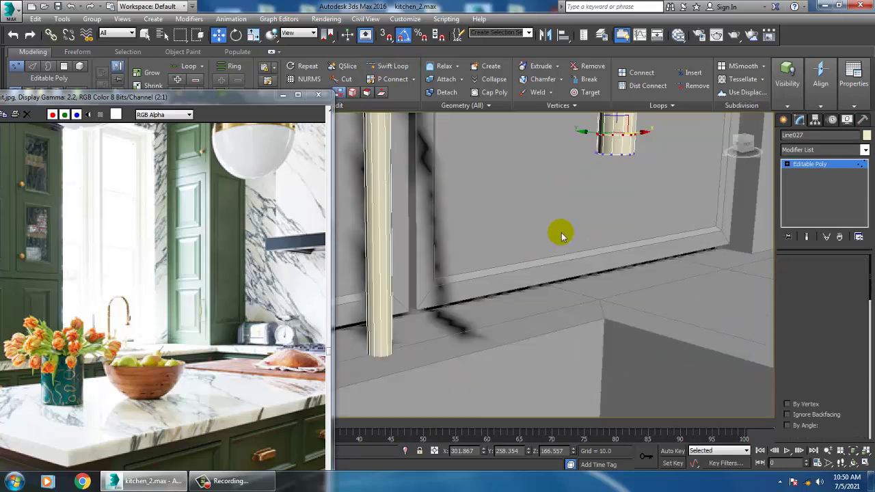
middle_click_drag(616, 178, 599, 203)
key("alt+w")
middle_click(687, 172)
key("z")
key("alt+w")
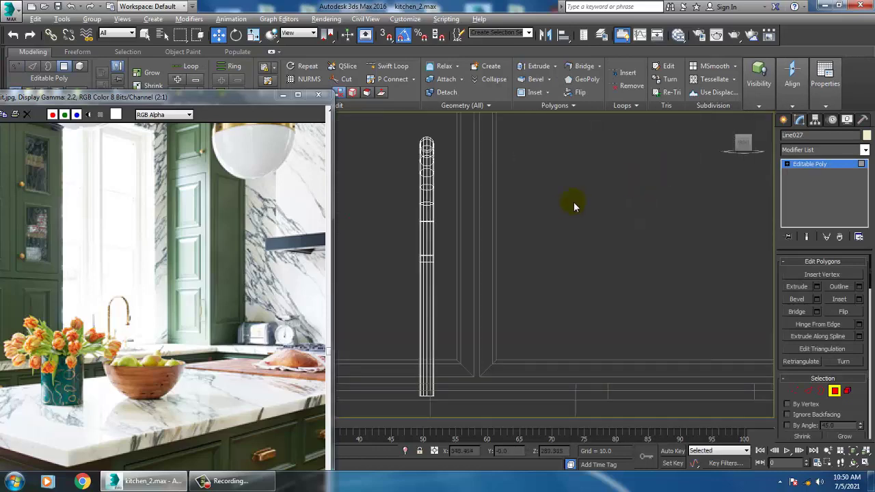
scroll(478, 265, "down", 2)
middle_click_drag(462, 330, 543, 338)
key("alt+w")
key("alt+w")
middle_click_drag(698, 295, 578, 293)
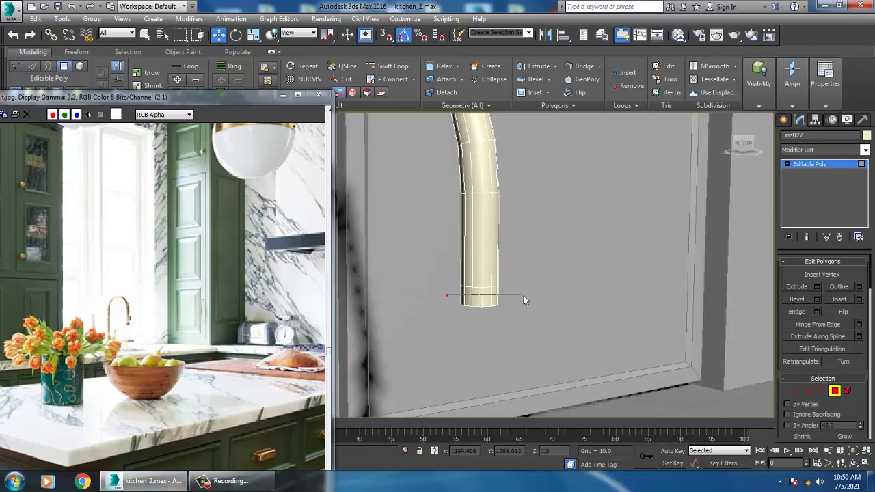
left_click_drag(523, 295, 525, 296)
middle_click_drag(536, 297, 523, 363, "alt")
middle_click_drag(522, 363, 595, 228)
key("z")
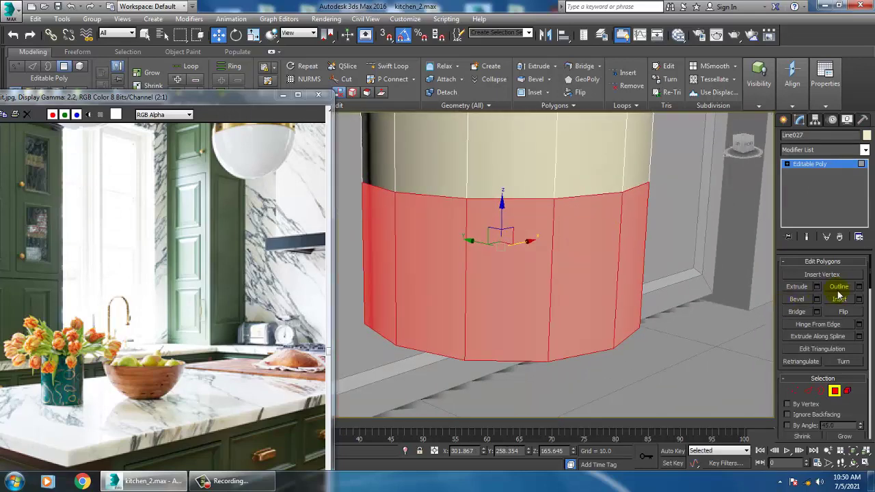
left_click(818, 286)
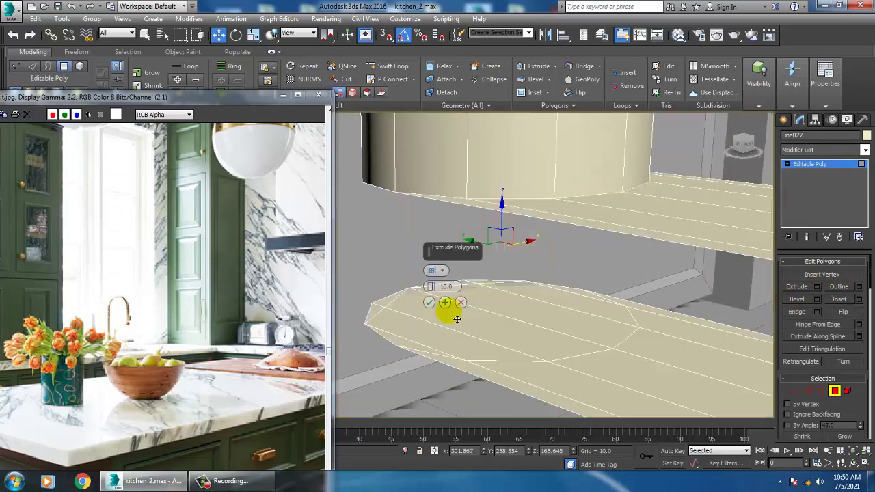
left_click(434, 272)
left_click(474, 301)
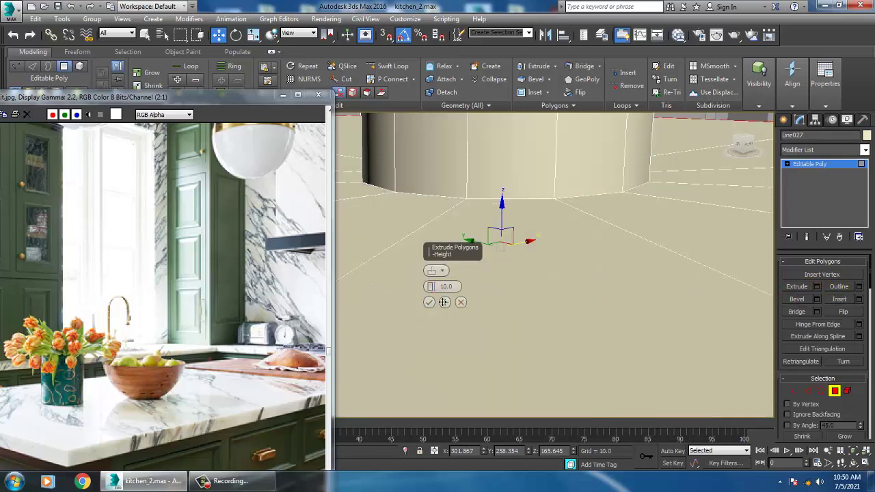
left_click_drag(431, 286, 437, 336)
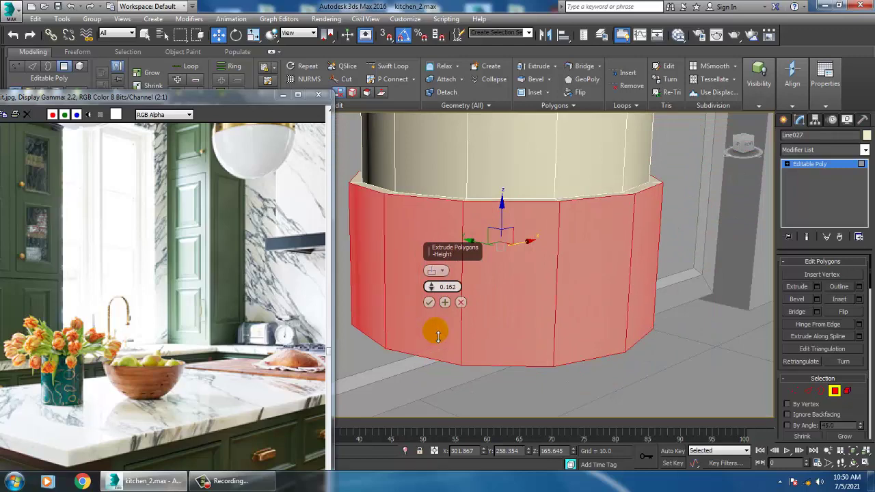
left_click(429, 302)
Raise the lowest vertices of the faucet stem to about Z 133.9, at the countertop surface
scroll(462, 302, "down", 5)
middle_click_drag(519, 303, 541, 246, "alt")
scroll(532, 285, "down", 4)
key("1")
left_click_drag(440, 283, 484, 349)
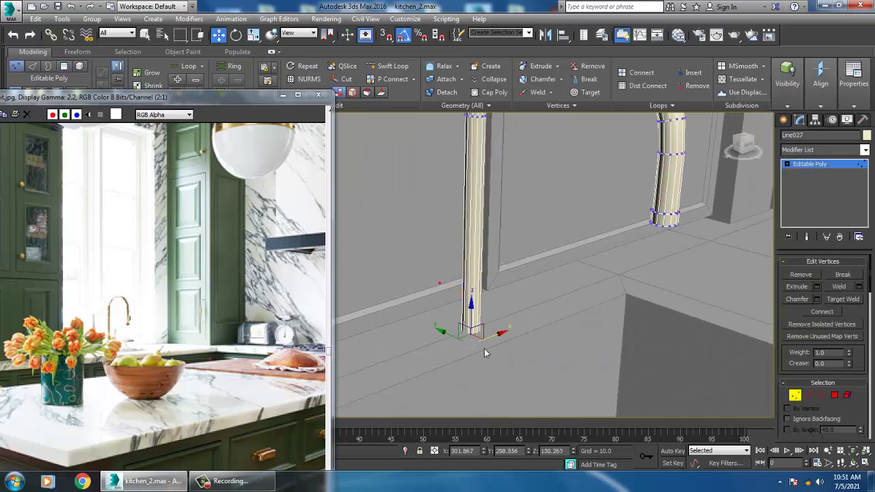
key("F3")
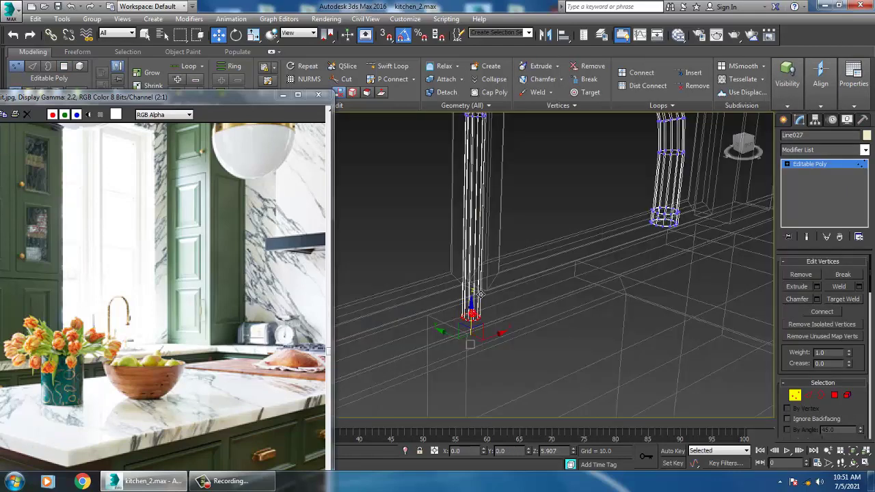
left_click_drag(481, 295, 481, 293)
middle_click_drag(485, 316, 510, 301, "alt")
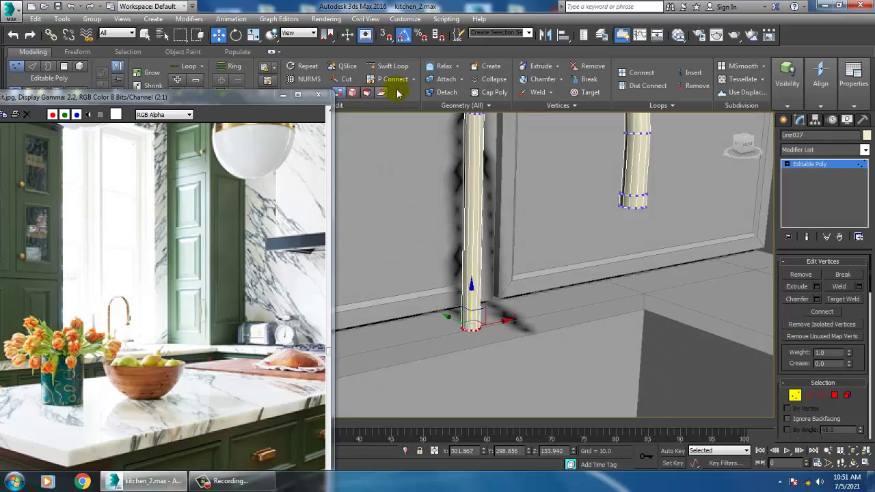
Insert an edge loop around the lower faucet stem at about Z 143.2 using Swift Loop
left_click(393, 66)
left_click(474, 283)
middle_click_drag(478, 288, 501, 286, "alt")
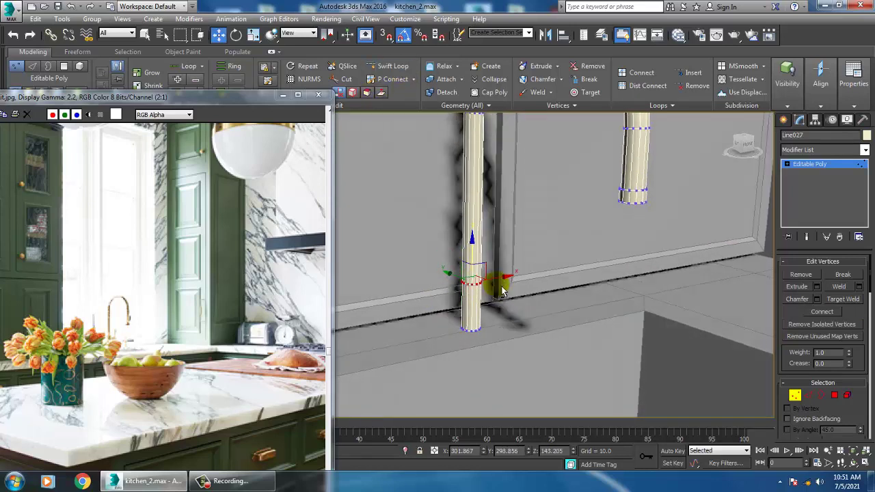
Extrude the polygons below the new stem loop outward to form a wide round faucet base
key("4")
left_click_drag(447, 316, 520, 307)
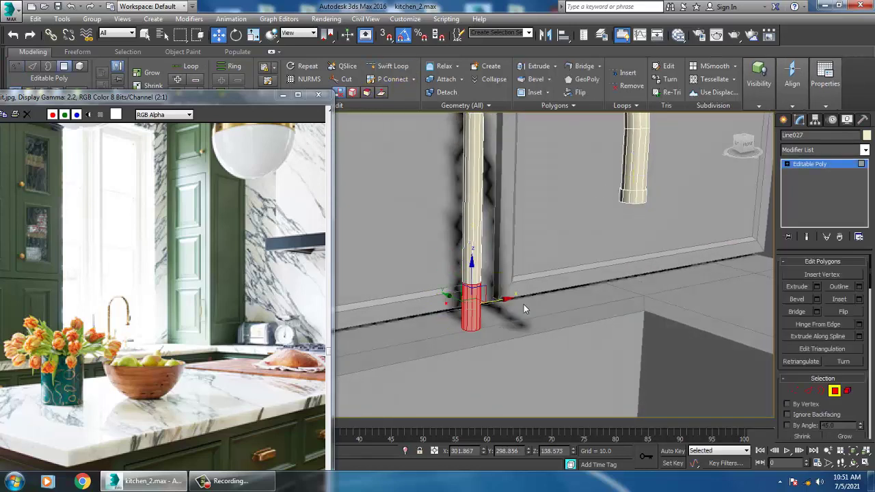
left_click(817, 287)
left_click_drag(430, 290, 444, 272)
left_click(429, 302)
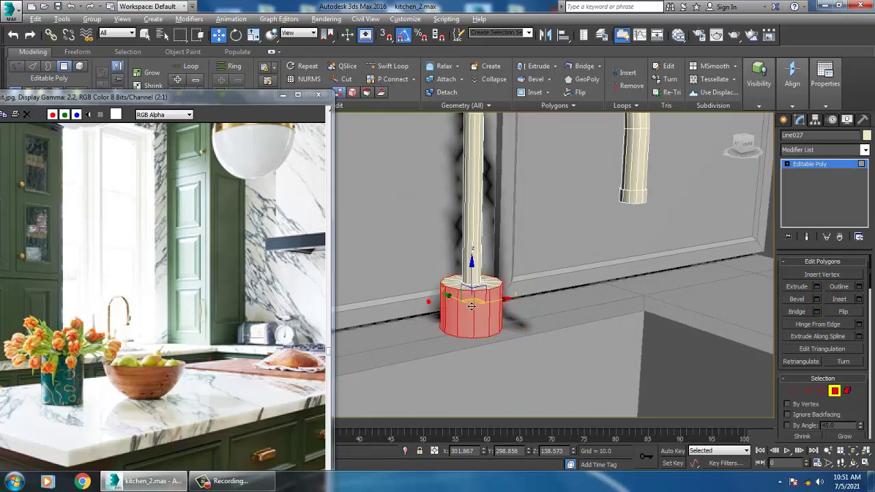
Lower the selected faucet base polygons slightly to about Z 138.0 so they sit on the countertop
scroll(471, 306, "up", 5)
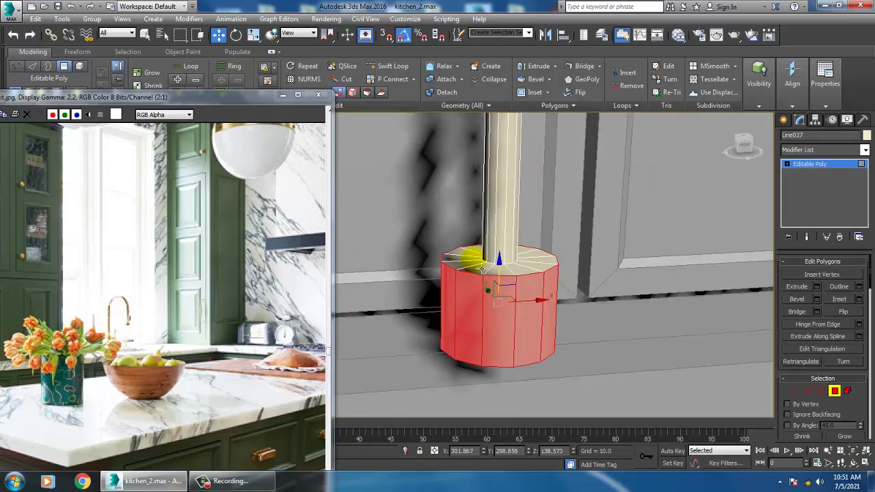
scroll(482, 268, "down", 3)
middle_click_drag(482, 269, 563, 253, "alt")
scroll(597, 277, "down", 4)
scroll(566, 258, "up", 3)
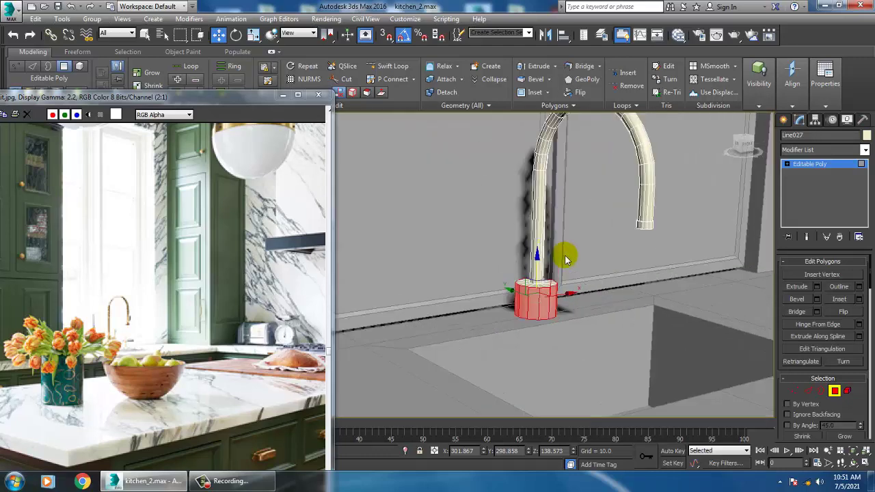
scroll(566, 258, "up", 2)
left_click_drag(534, 280, 537, 283)
scroll(542, 275, "down", 3)
middle_click_drag(542, 275, 555, 282, "alt")
scroll(558, 283, "up", 3)
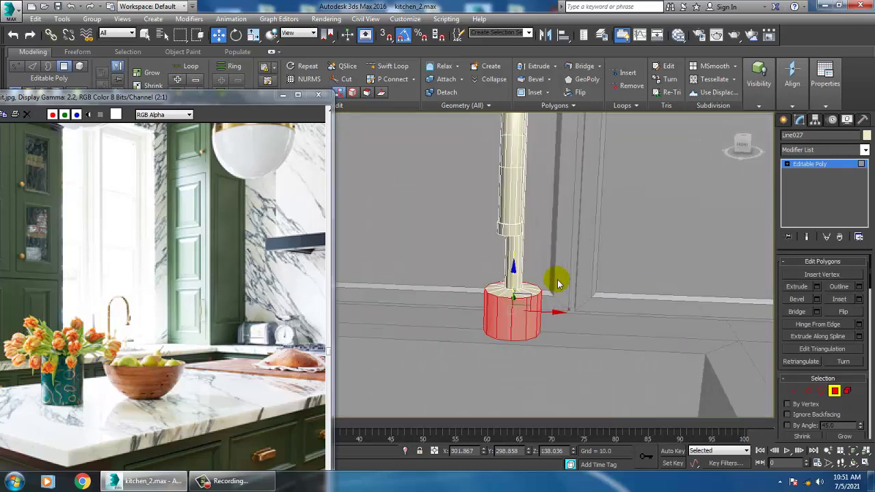
middle_click_drag(650, 270, 615, 294, "alt")
Create a cylinder of about 1.27 radius and 6.23 height in the left view, centred on the faucet base
key("alt+w")
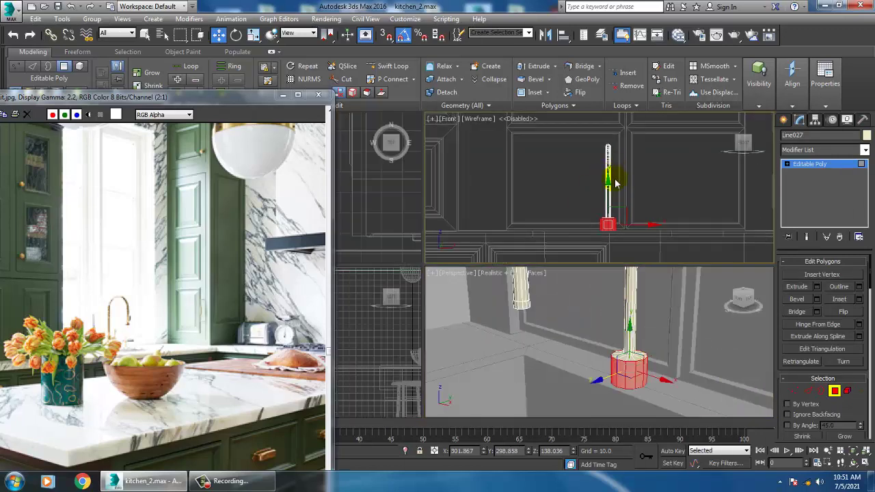
middle_click(383, 334)
key("alt+w")
key("z")
middle_click_drag(394, 286, 526, 276)
scroll(527, 279, "down", 3)
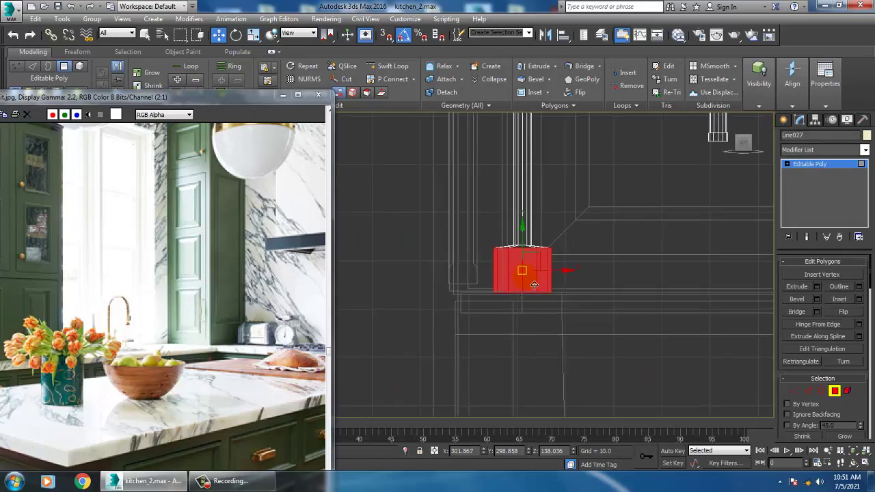
scroll(531, 284, "up", 2)
left_click(787, 120)
key("ctrl+z")
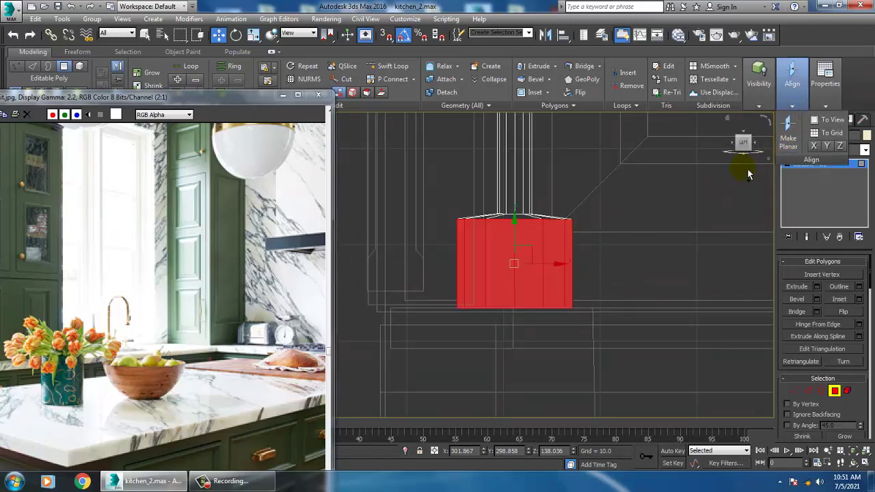
left_click(811, 208)
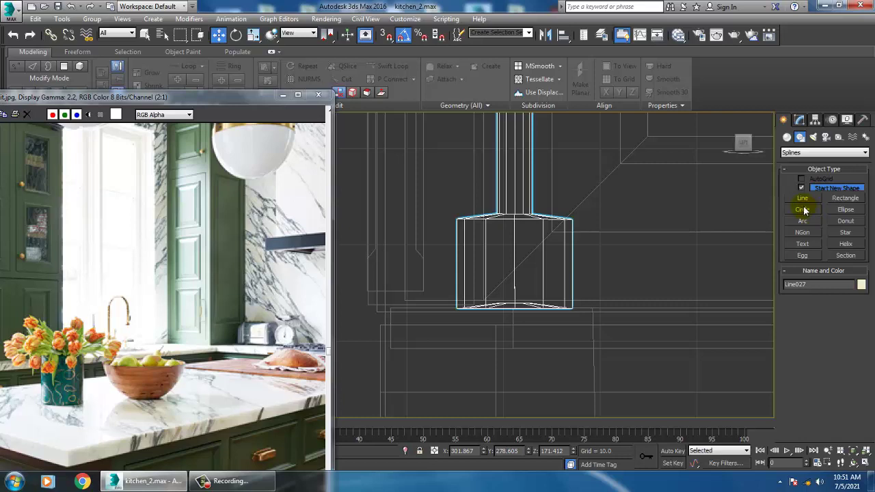
left_click(787, 137)
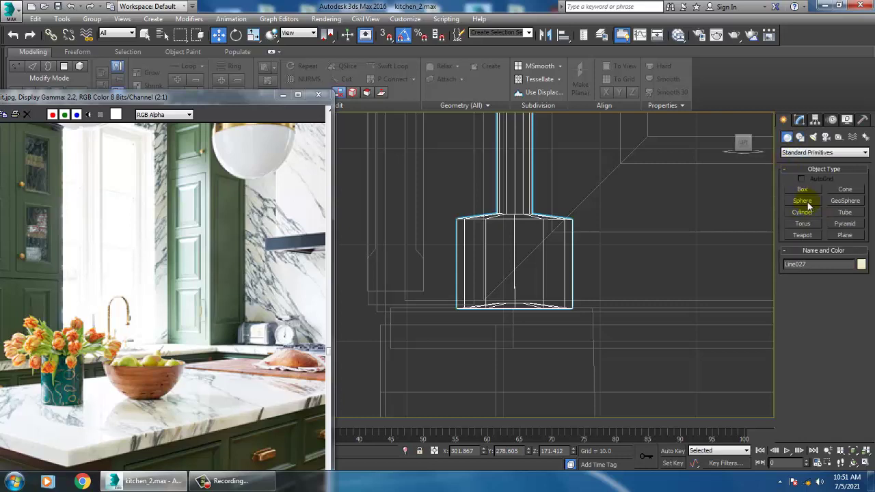
left_click(802, 212)
left_click_drag(516, 262, 526, 272)
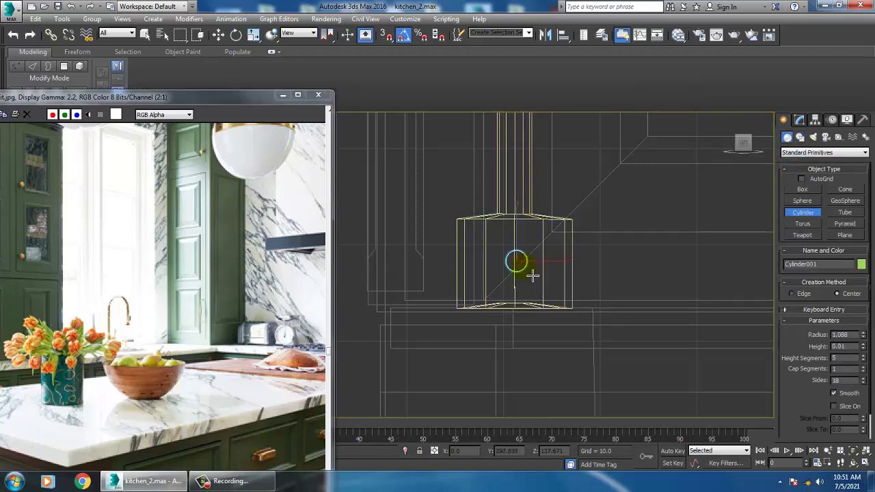
left_click(533, 215)
Move the small cylinder along the X axis to about 296.6, against the side of the faucet base
key("alt+w")
middle_click(660, 332)
key("alt+w")
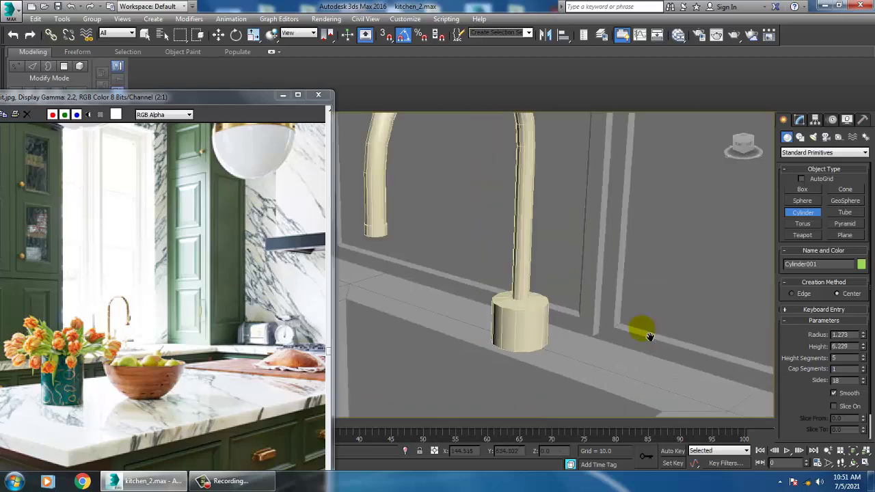
scroll(648, 335, "down", 5)
middle_click_drag(649, 336, 606, 313, "alt")
key("w")
scroll(616, 306, "down", 3)
scroll(614, 305, "down", 5)
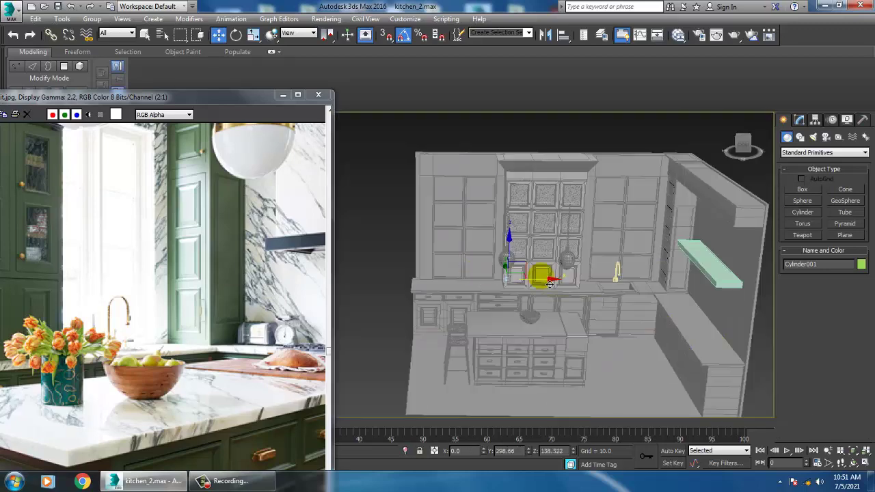
left_click_drag(548, 283, 608, 283)
key("z")
scroll(630, 288, "down", 9)
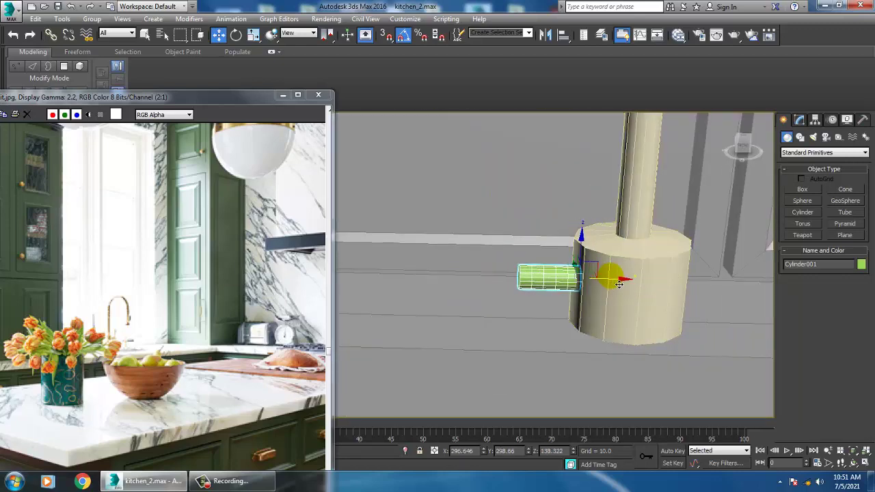
Chamfer the upper outer edge loop of the faucet base by 1.0 with 3 segments
left_click(605, 260)
key("2")
double_click(629, 252)
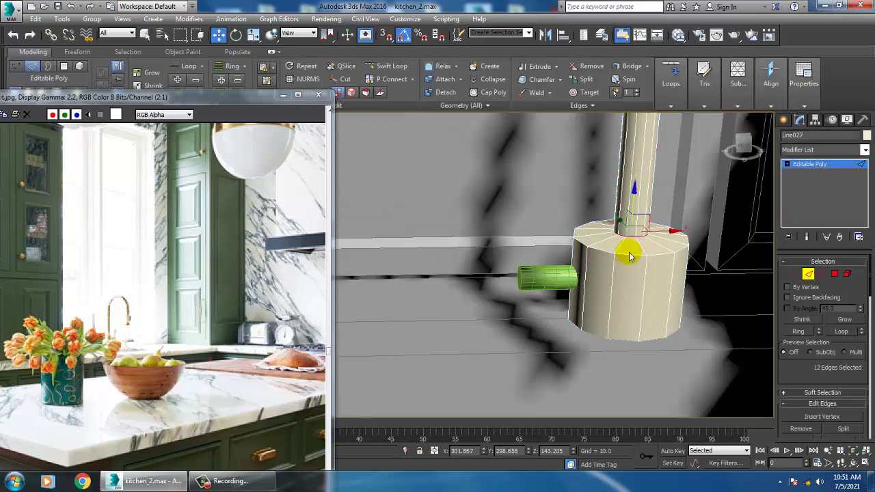
double_click(638, 264)
scroll(819, 333, "down", 4)
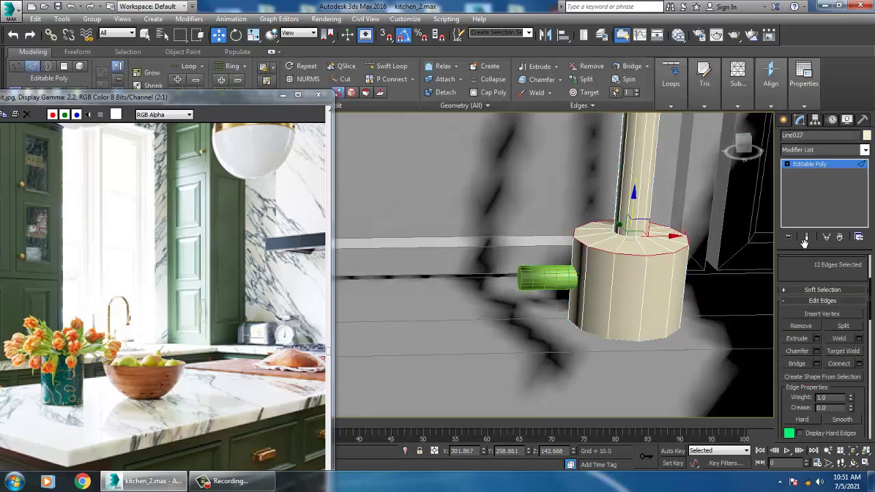
left_click(816, 305)
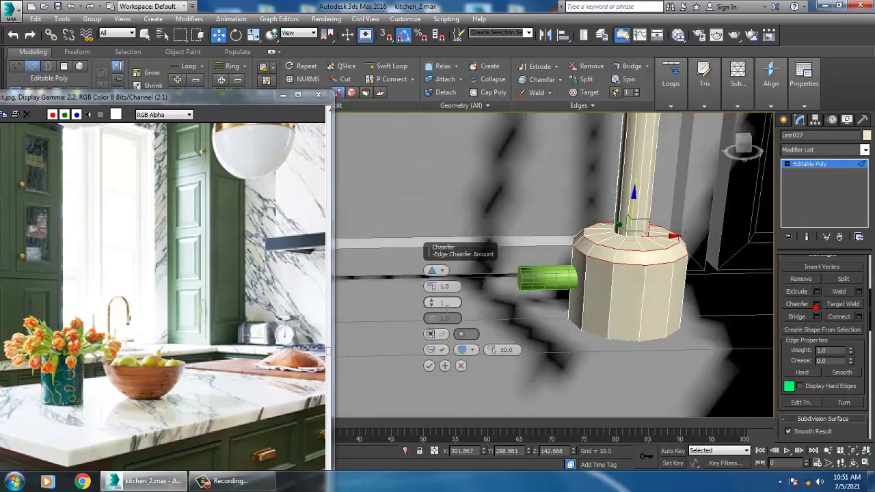
left_click(430, 366)
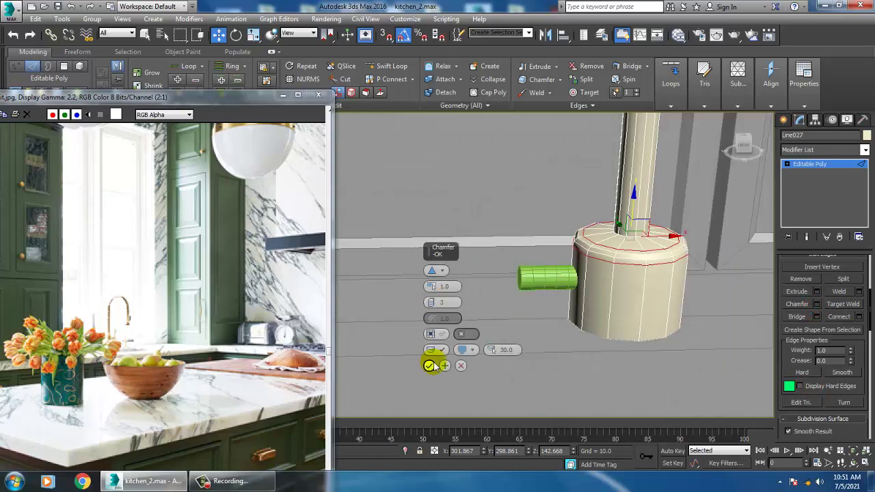
left_click(826, 164)
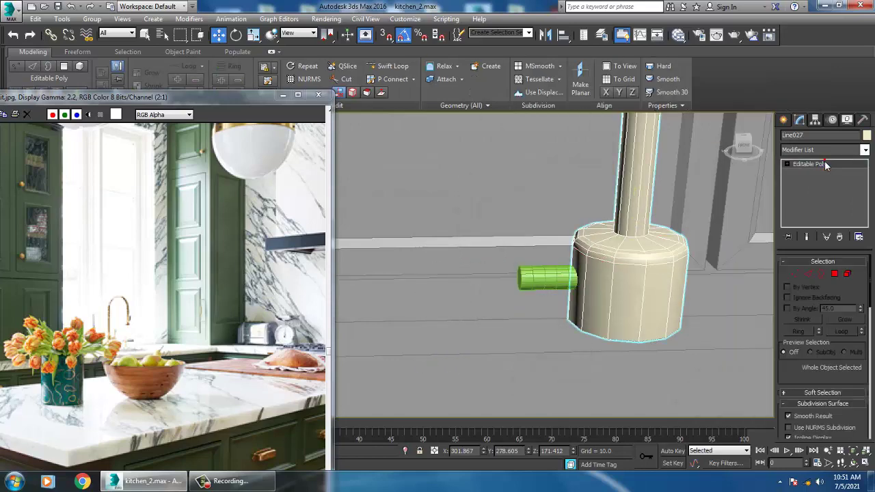
Draw a diagonal two-point line across the end of the small side cylinder in the left view, with viewport rendering of splines off
left_click(565, 278)
middle_click_drag(564, 278, 599, 252, "alt")
key("alt+w")
right_click(389, 372)
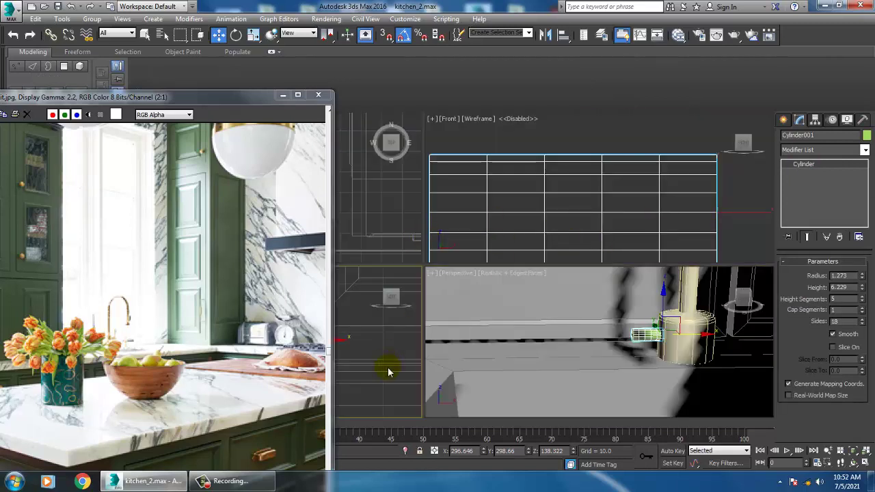
key("z")
key("alt+w")
scroll(484, 263, "down", 6)
left_click(783, 120)
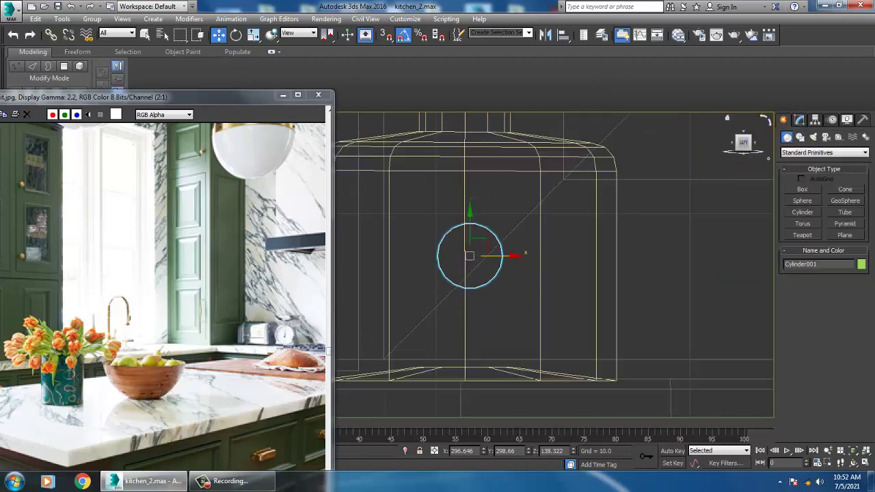
left_click(800, 138)
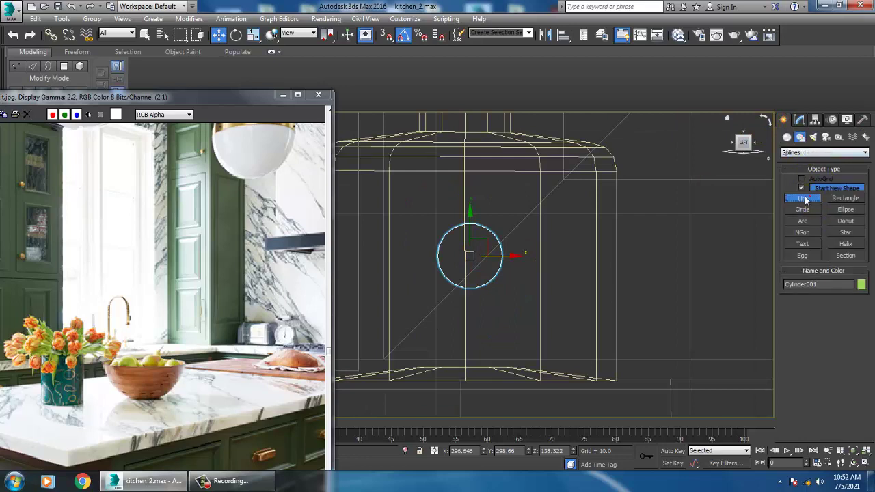
left_click(804, 199)
left_click(534, 188)
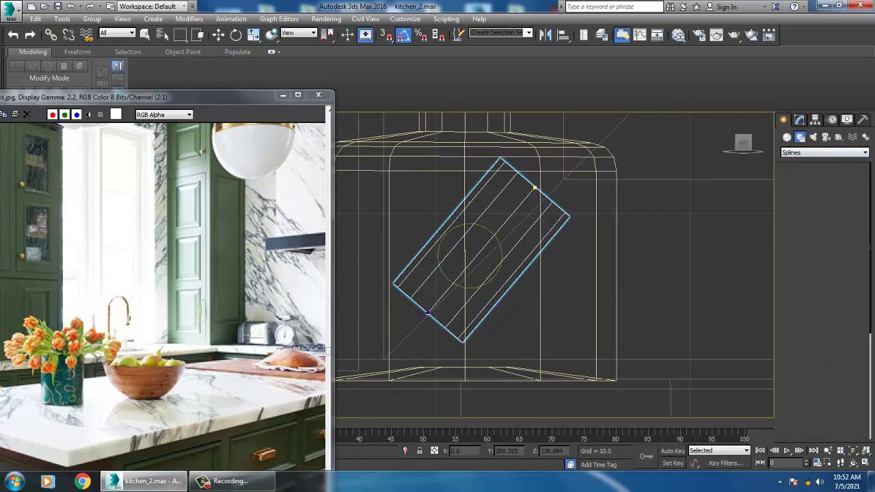
right_click(427, 313)
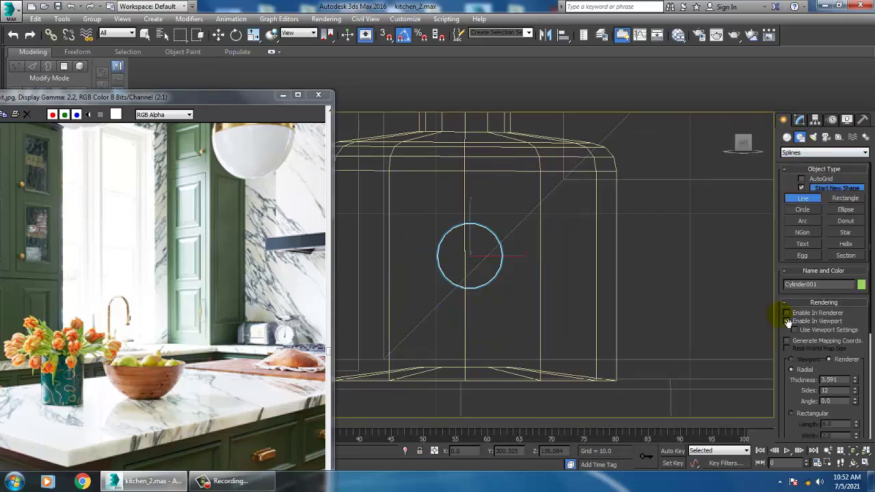
left_click(578, 165)
left_click(372, 383)
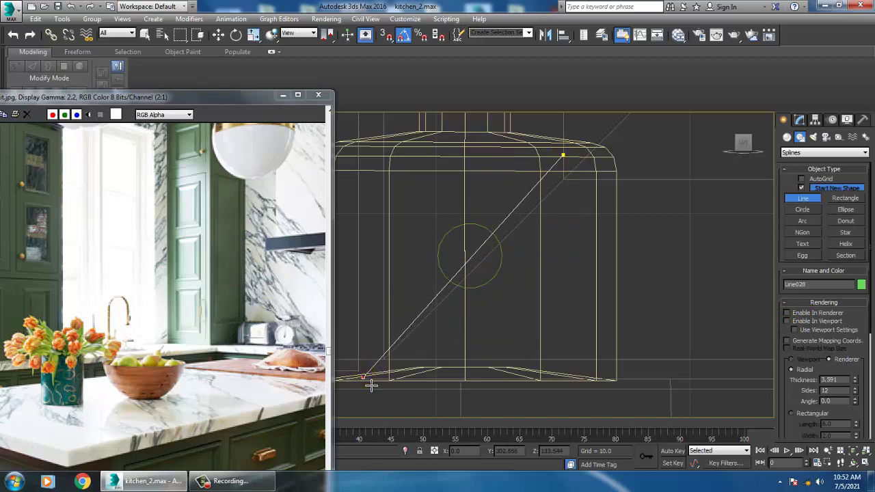
right_click(371, 386)
right_click(371, 385)
Enable viewport rendering for the diagonal line and set its radial thickness to about 2.44
key("alt+w")
middle_click(618, 339)
key("z")
key("alt+w")
scroll(624, 343, "down", 8)
middle_click_drag(635, 348, 482, 342)
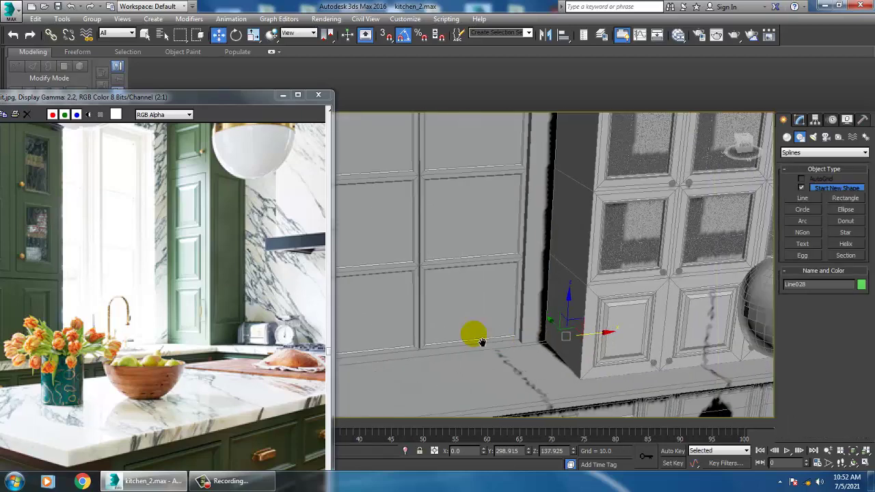
scroll(482, 342, "down", 5)
middle_click_drag(615, 318, 564, 319)
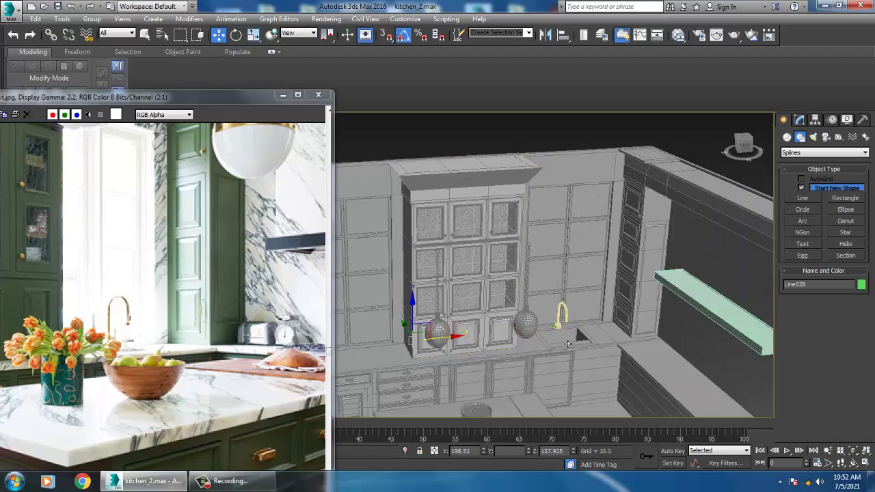
left_click(561, 315)
scroll(580, 350, "up", 6)
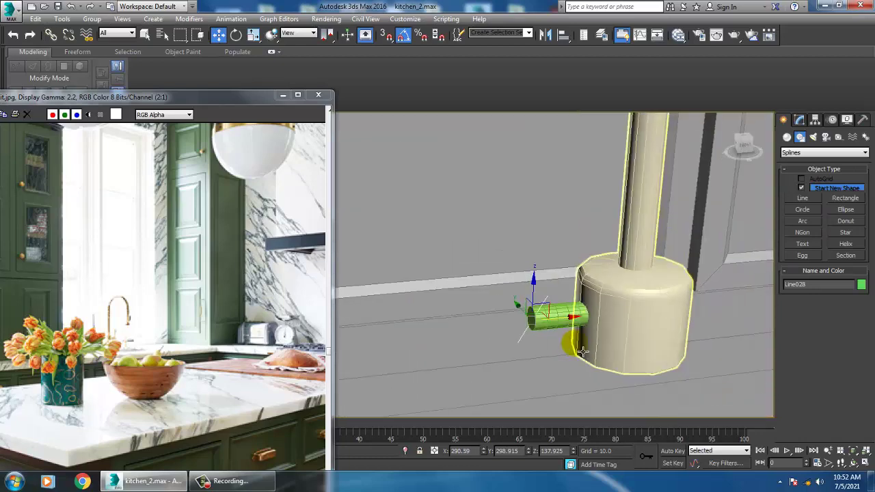
scroll(597, 326, "up", 5)
left_click(799, 120)
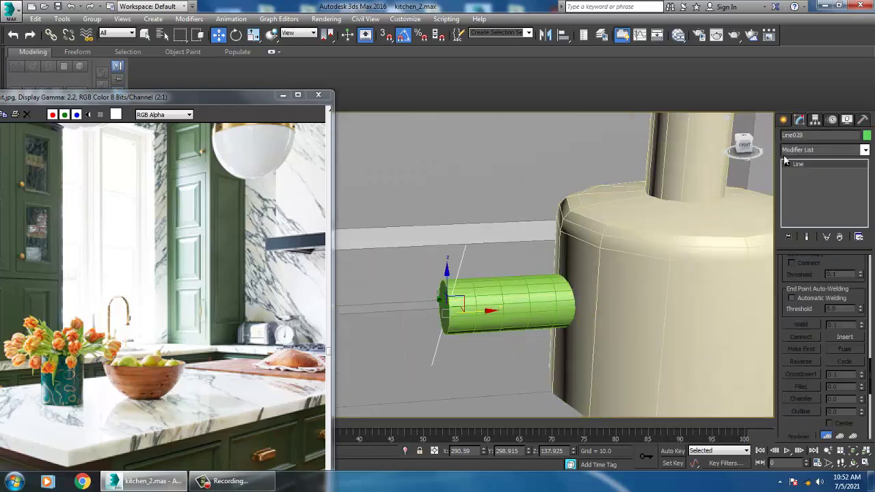
scroll(820, 338, "up", 5)
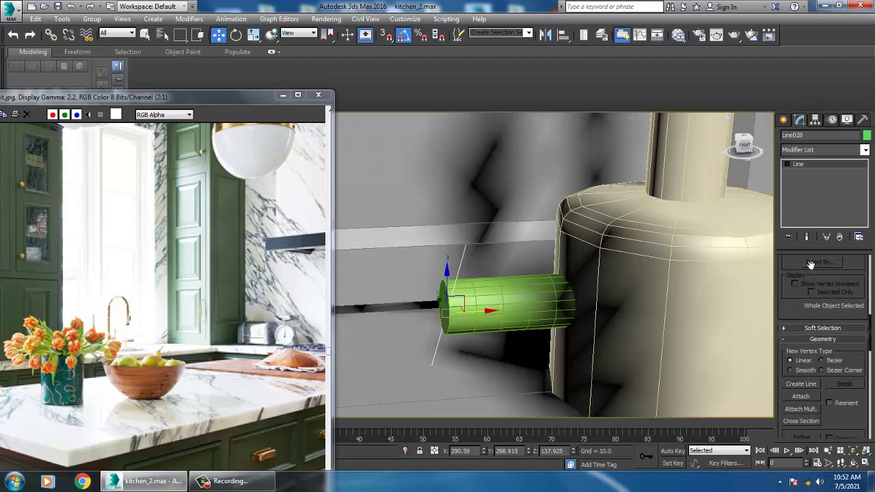
scroll(809, 306, "up", 5)
scroll(794, 286, "up", 4)
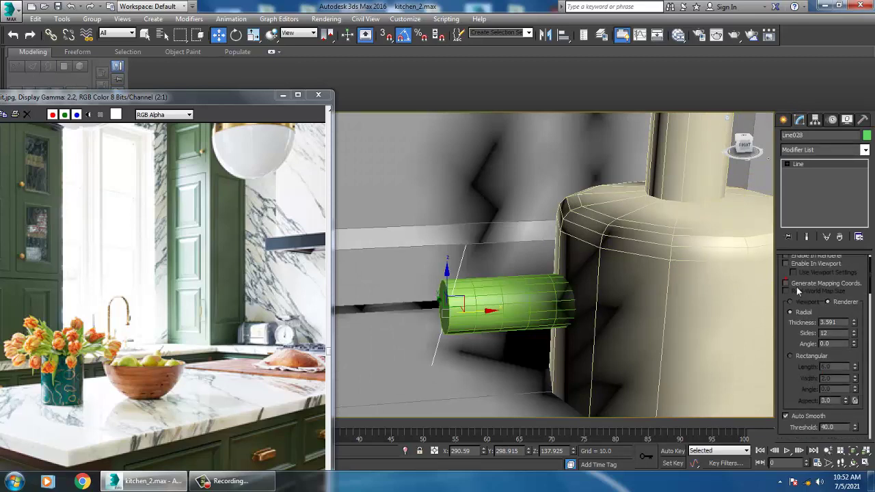
left_click(792, 264)
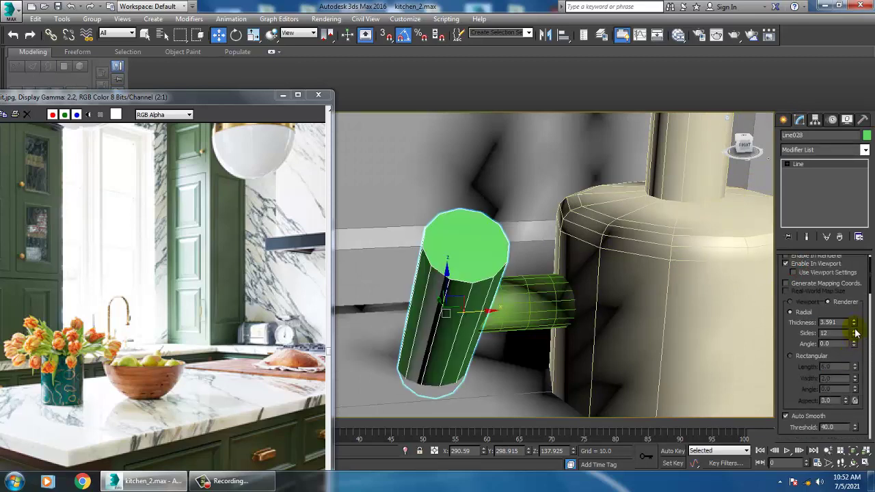
left_click_drag(854, 322, 868, 346)
mouse_move(601, 331)
middle_mouse_down("alt")
mouse_move(590, 335)
mouse_move(594, 324)
middle_mouse_up("alt")
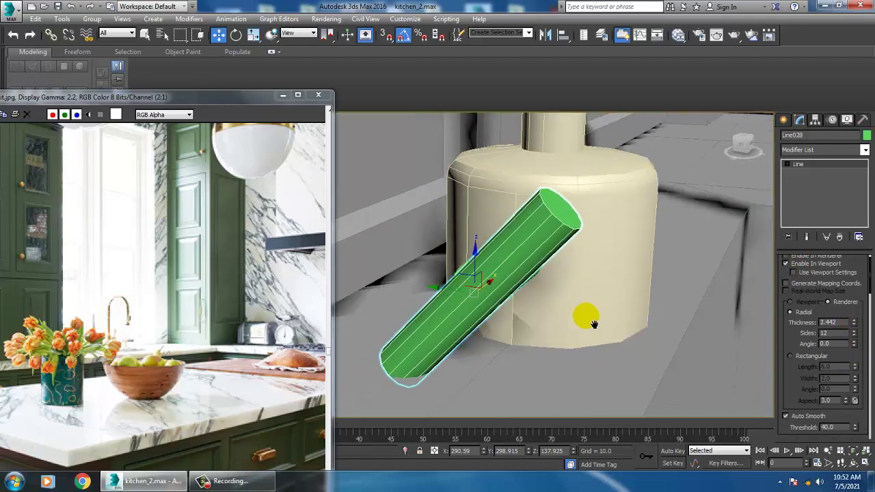
Convert the diagonal handle bar to Editable Poly and connect its lengthwise edges with 2 segments
right_click(511, 262)
mouse_move(566, 363)
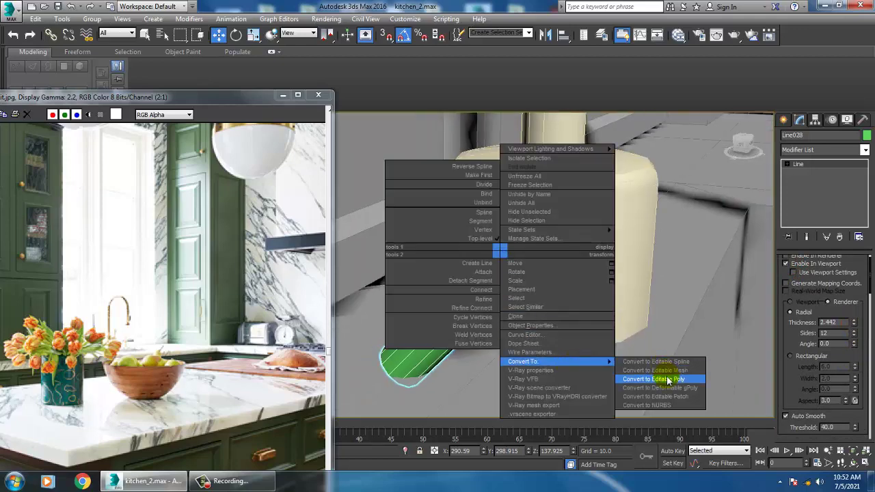
left_click(612, 381)
left_click(808, 274)
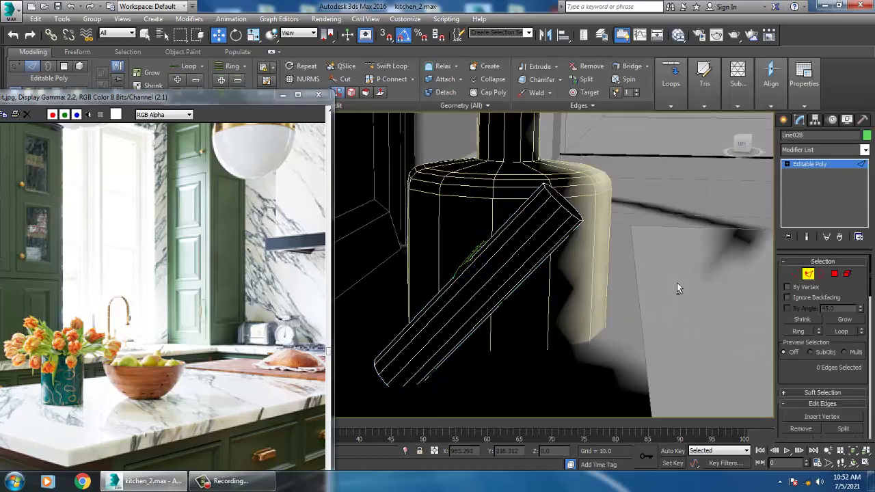
left_click_drag(439, 241, 537, 352)
middle_click_drag(537, 353, 512, 324, "alt")
scroll(821, 290, "down", 3)
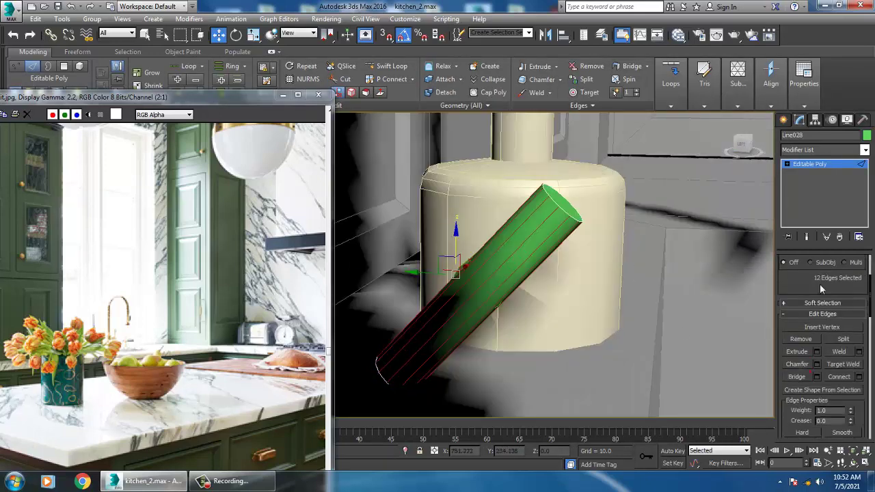
left_click(859, 377)
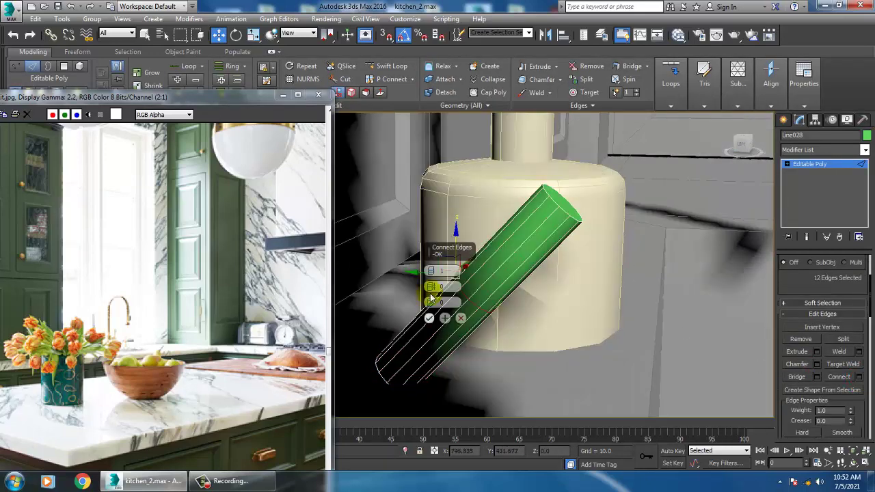
left_click(429, 320)
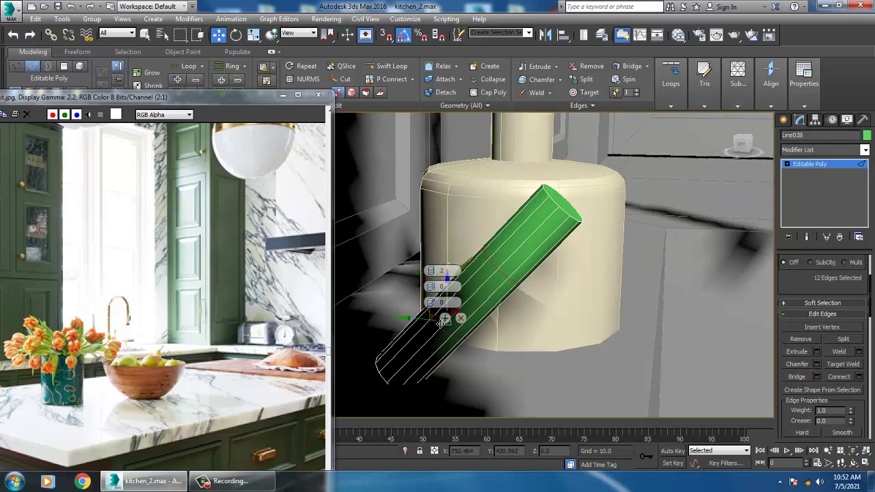
Scale down the handle bar's two middle vertex rings in the left view so the bar narrows at its centre
key("alt+w")
right_click(719, 157)
key("alt+w")
key("alt+w")
middle_click(390, 359)
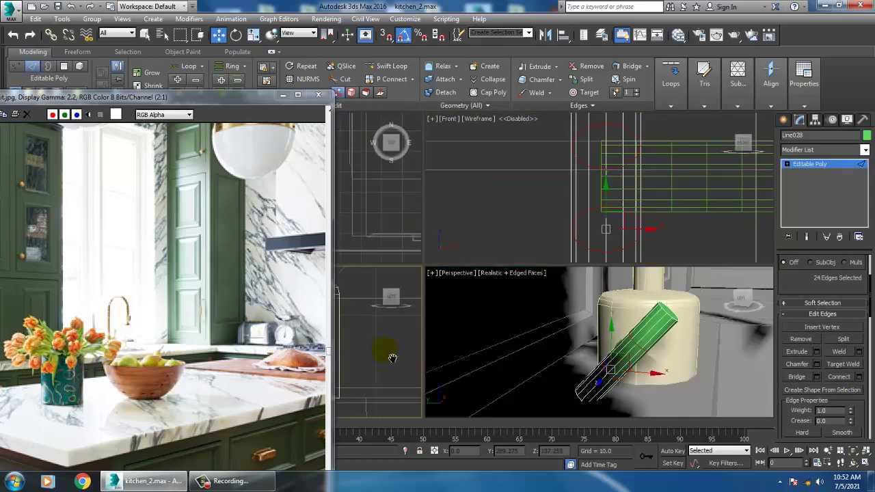
key("alt+w")
scroll(491, 310, "down", 4)
key("r")
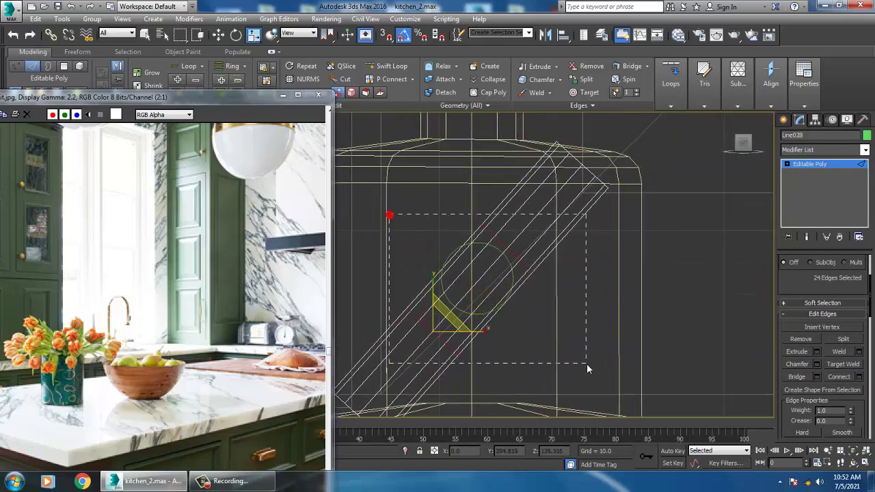
left_click_drag(588, 364, 576, 368)
key("1")
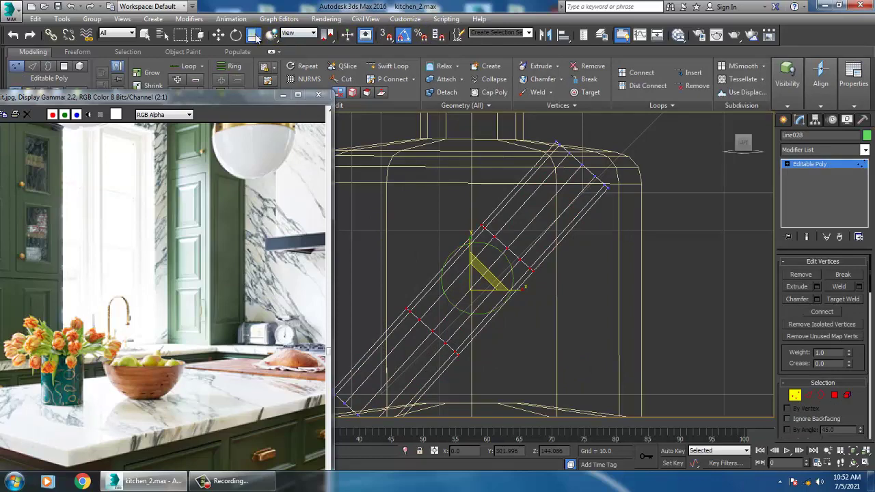
left_click_drag(256, 37, 255, 54)
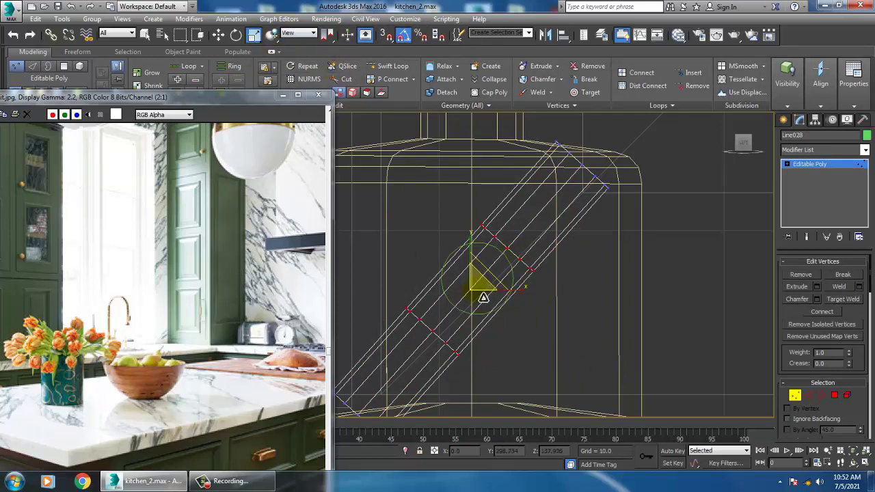
left_click_drag(483, 298, 559, 328)
Move the narrowed middle vertices to about Y 298.6, Z 138.2, centring them on the small cylinder
key("w")
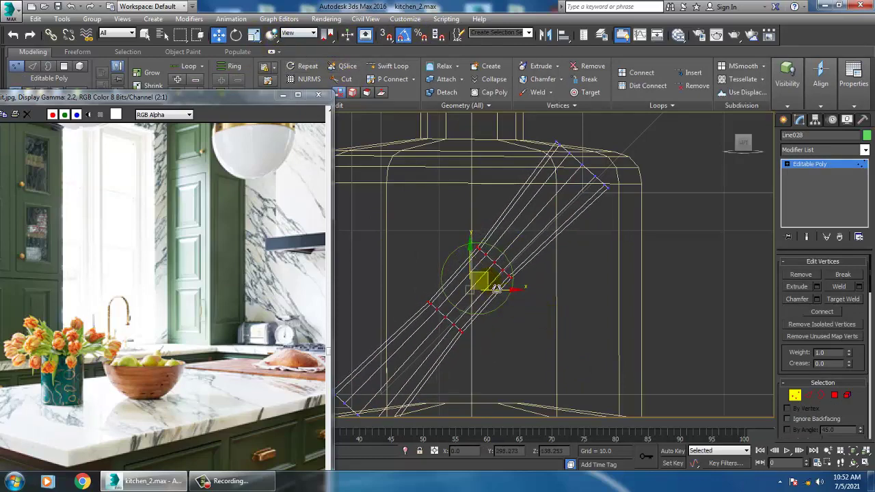
left_click_drag(497, 289, 505, 280)
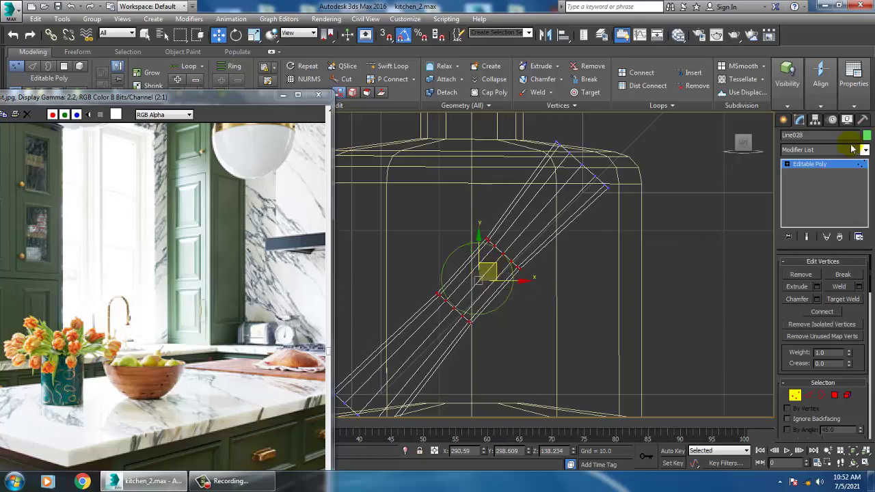
left_click(824, 166)
Mirror the handle bar and small cylinder across X as a copy and move it about 19.1 along X to the base's opposite side
key("alt+w")
right_click(685, 285)
key("alt+w")
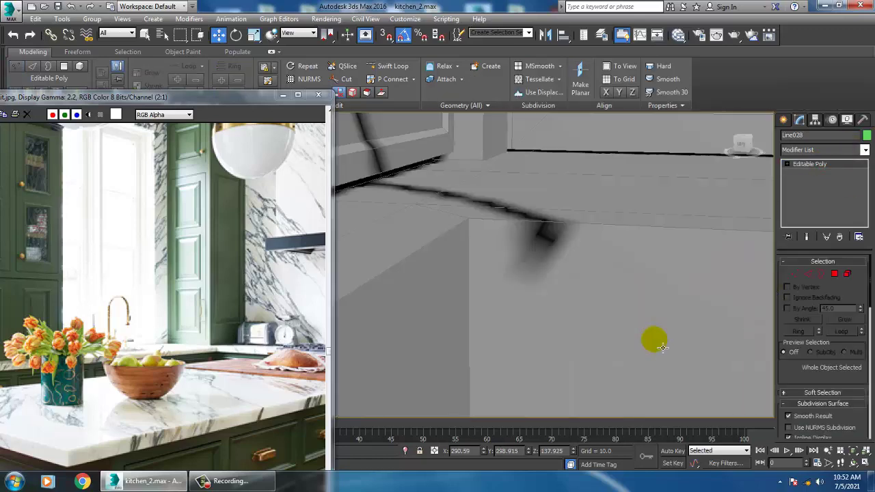
middle_click_drag(660, 344, 562, 308, "alt")
scroll(632, 324, "down", 5)
left_click(559, 292, "ctrl")
scroll(566, 293, "down", 3)
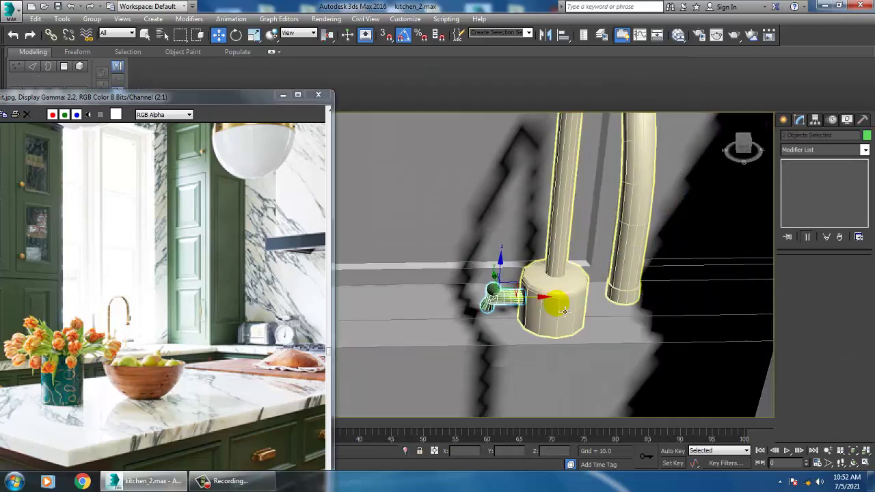
left_click(545, 35)
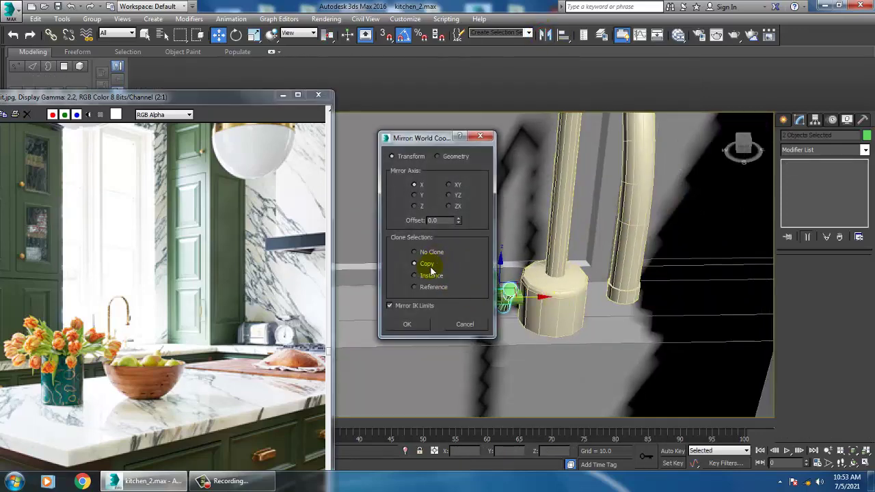
left_click(406, 325)
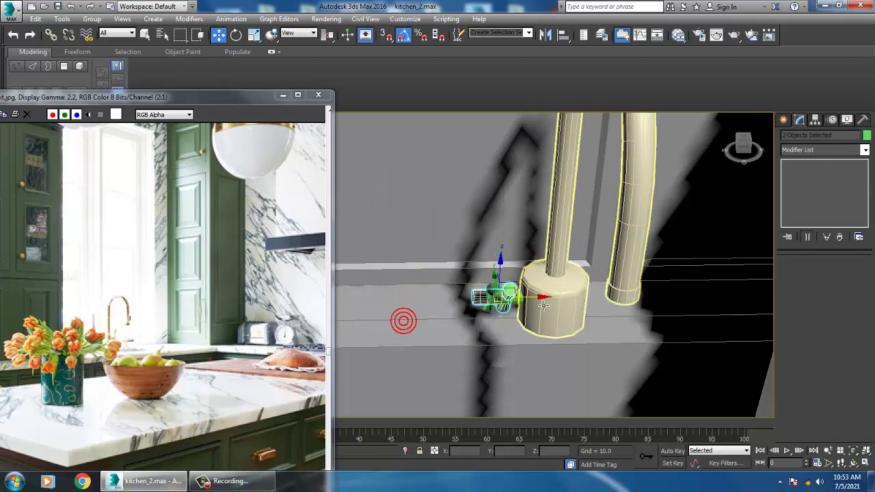
left_click_drag(543, 298, 649, 304)
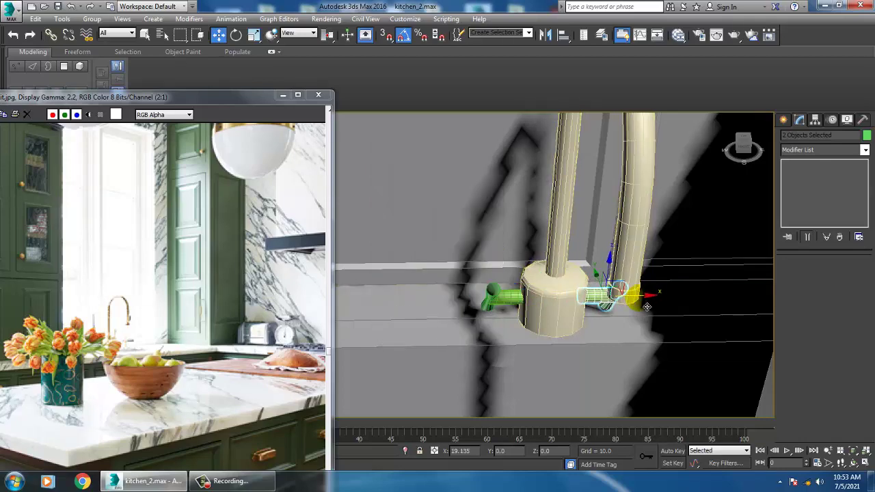
Select all objects in the scene and assign them the same light grey object colour
scroll(647, 306, "down", 10)
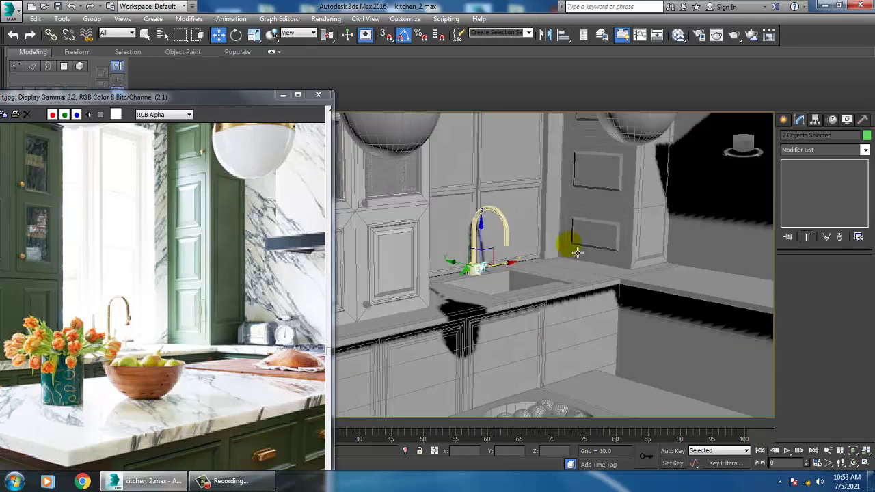
middle_click_drag(578, 253, 580, 252, "alt")
key("ctrl+a")
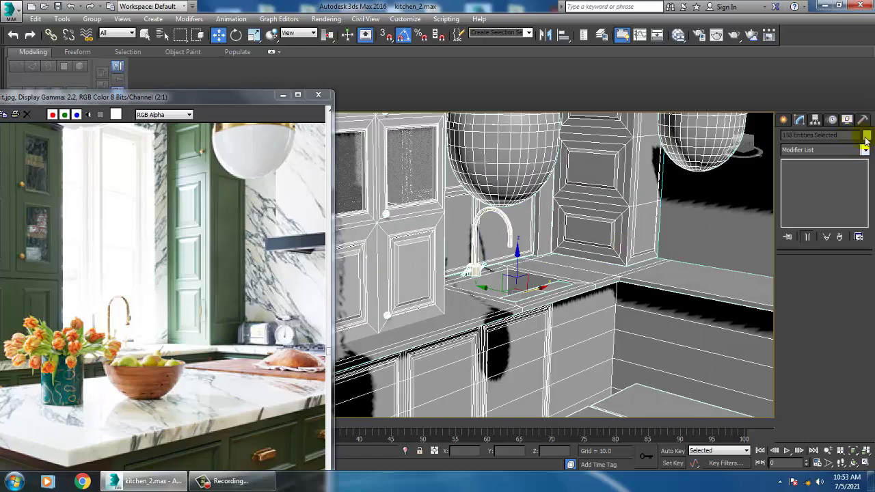
left_click(866, 136)
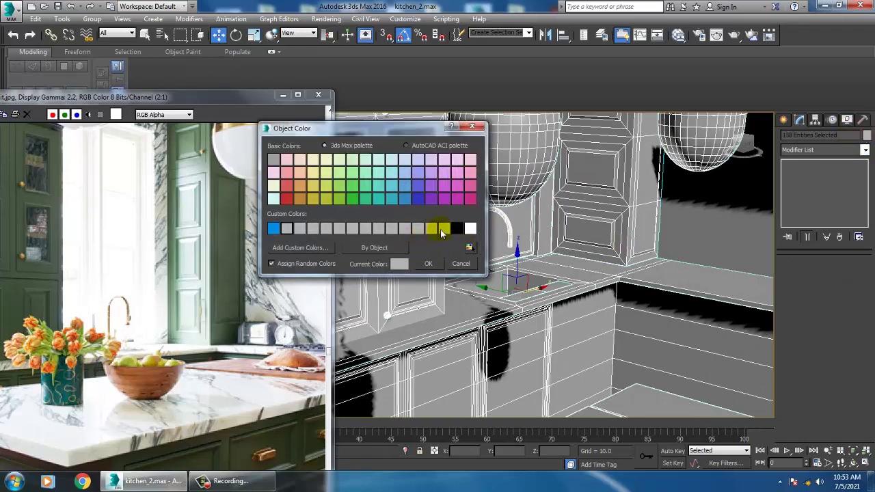
left_click(428, 264)
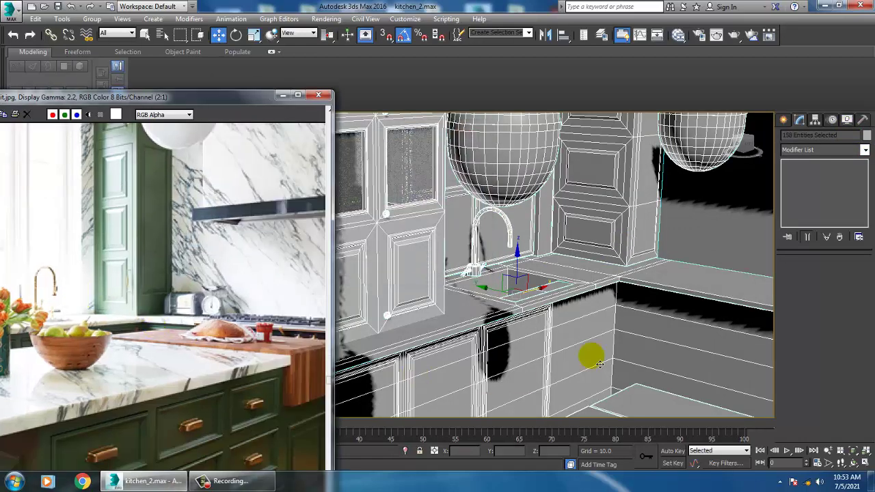
Draw a small upright cylinder on the side countertop at the end of the kitchen island
middle_click_drag(653, 322, 551, 296, "alt")
left_click(473, 343)
left_click(716, 333)
scroll(560, 319, "up", 4)
scroll(561, 298, "up", 5)
left_click(557, 291)
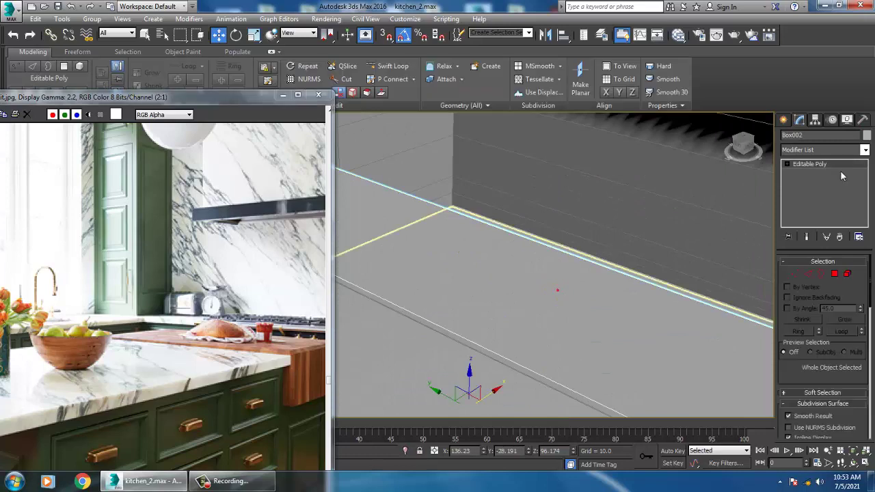
left_click(783, 119)
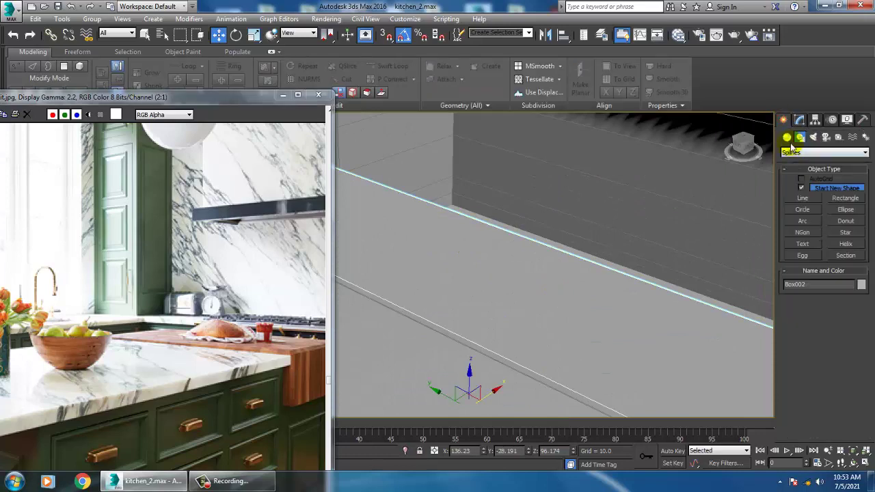
left_click(787, 137)
left_click(802, 212)
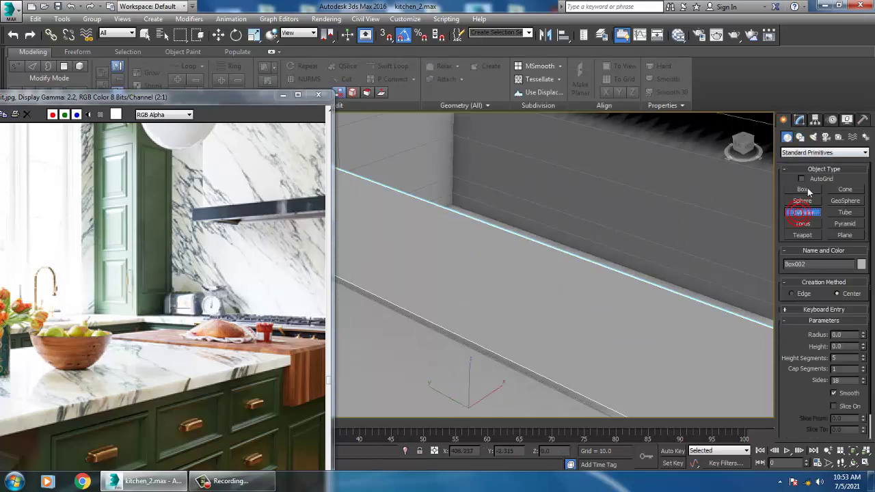
left_click_drag(564, 331, 580, 328)
left_click(583, 297)
Convert the new cylinder to an editable poly object
key("w")
key("z")
middle_click_drag(581, 304, 537, 252, "alt")
scroll(604, 300, "down", 2)
right_click(537, 253)
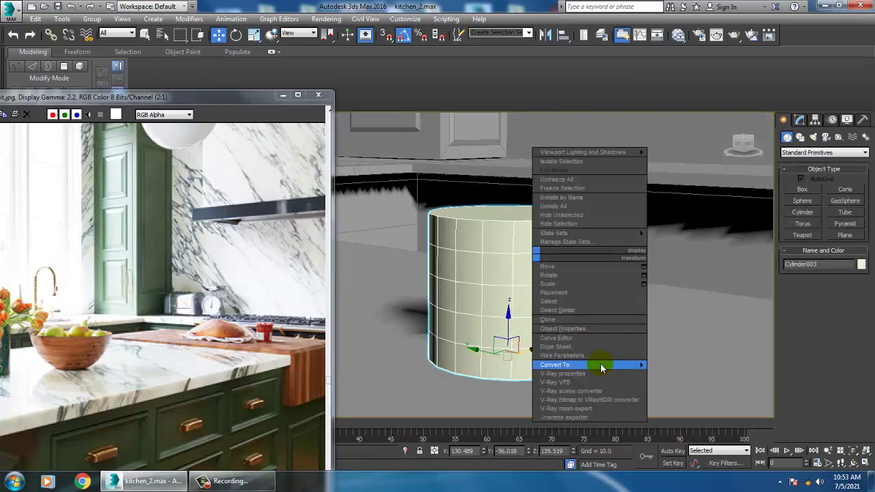
left_click(685, 373)
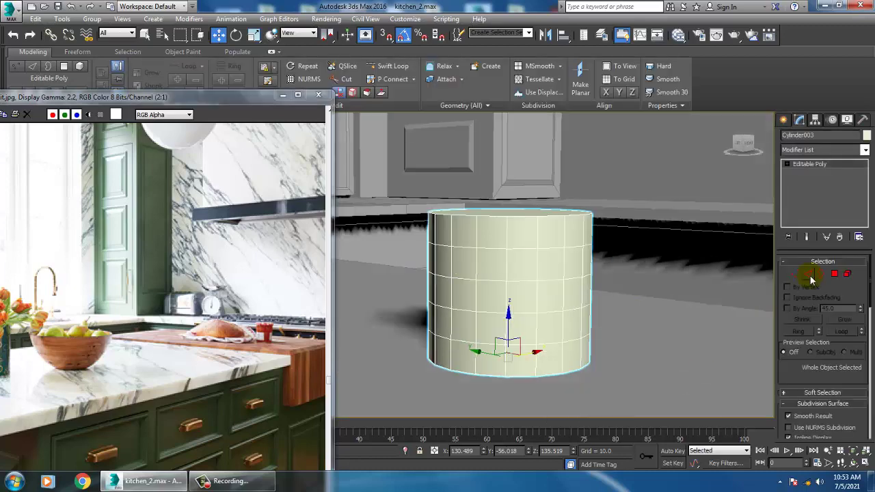
Connect the vertical edges of the cylinder's uppermost segment with one new horizontal edge loop
left_click(808, 274)
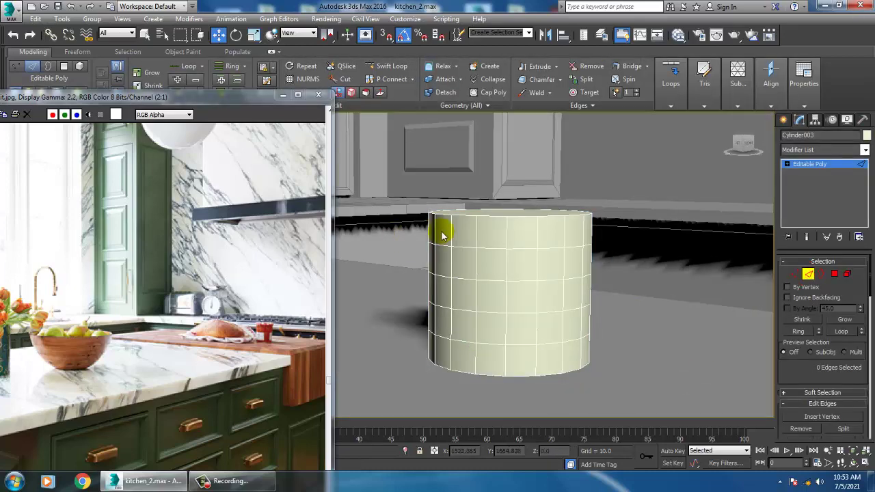
middle_click_drag(400, 236, 421, 260)
left_click_drag(656, 251, 649, 244)
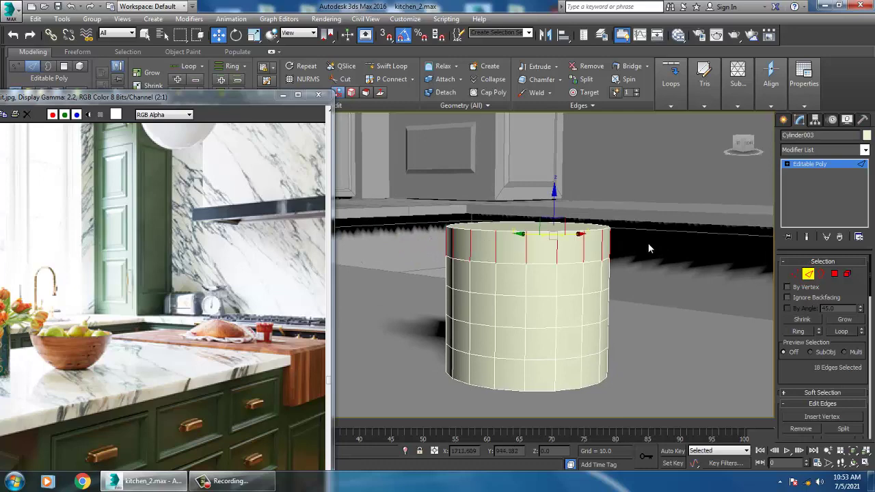
key("F3")
key("F3")
left_click_drag(842, 380, 841, 235)
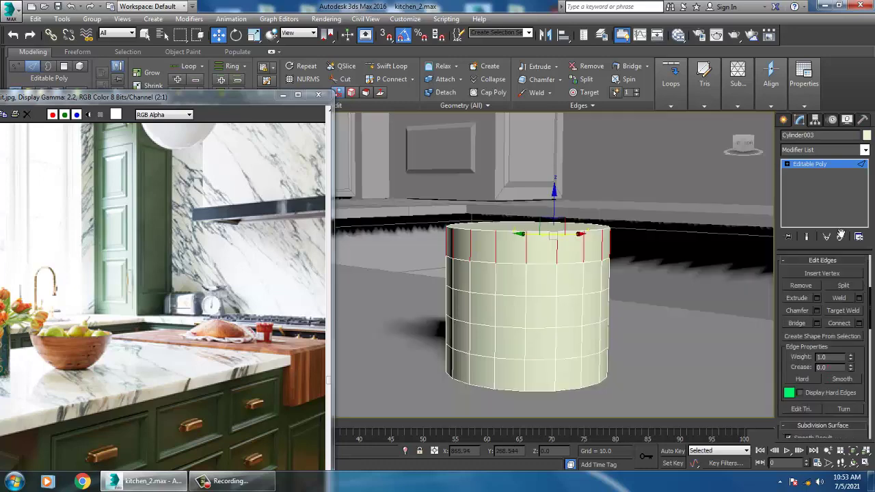
left_click(859, 324)
left_click(429, 319)
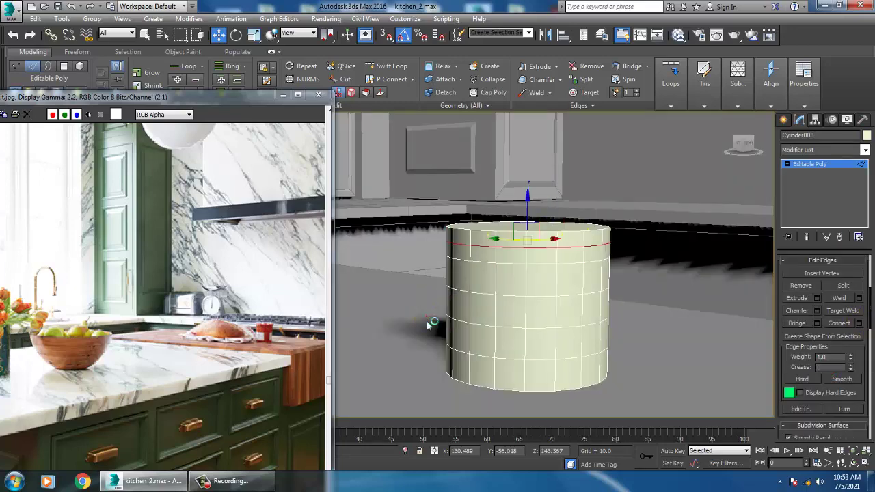
Bevel the polygon band above the new edge loop by local normal with height 0.68 and outline -0.223 to form a lid rim
key("alt+w")
key("alt+w")
middle_click_drag(681, 195, 620, 218)
key("alt+w")
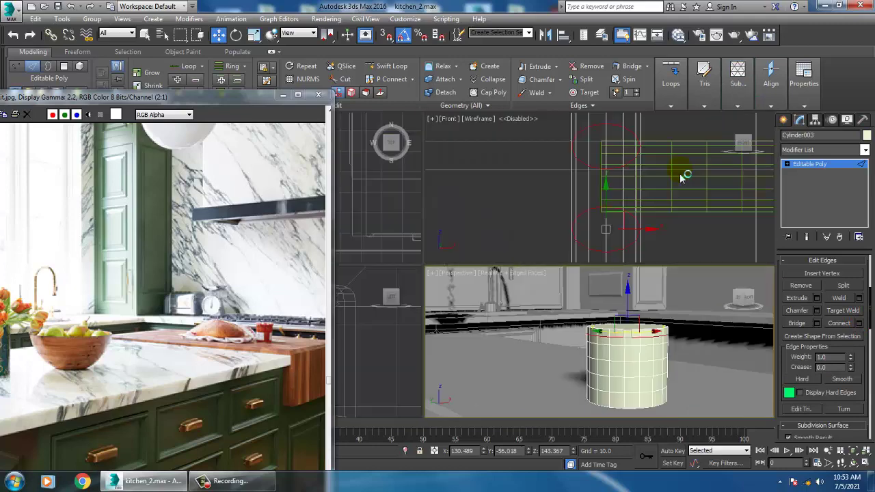
right_click(679, 176)
key("alt+w")
key("z")
middle_click_drag(665, 200, 638, 215)
scroll(638, 214, "down", 5)
key("4")
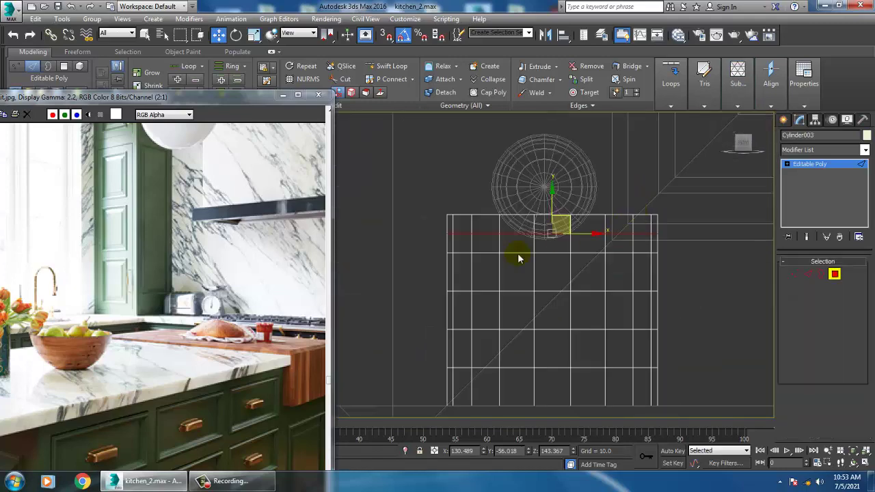
left_click_drag(658, 229, 671, 229)
key("alt+w")
right_click(646, 346)
key("alt+w")
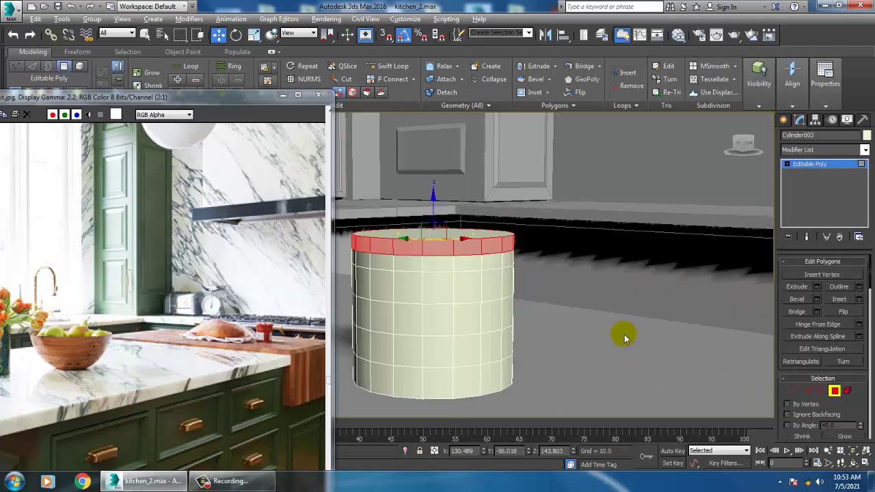
middle_click_drag(625, 333, 661, 337, "alt")
left_click(817, 299)
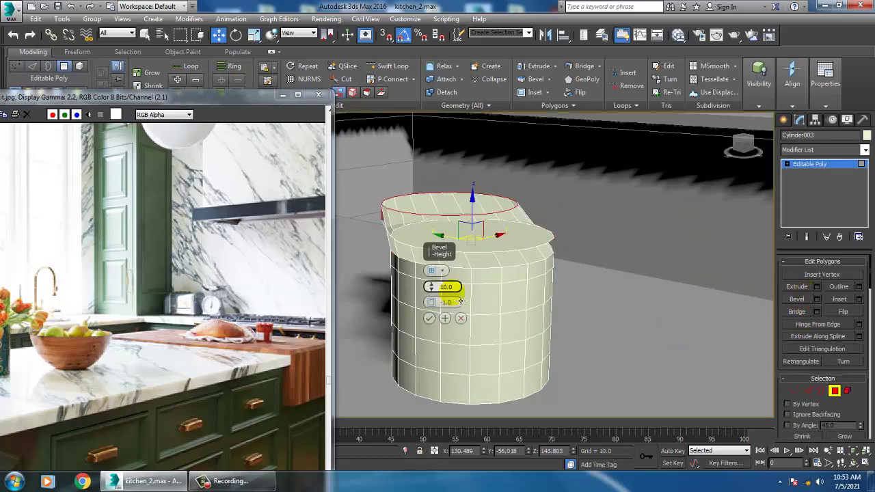
left_click(436, 271)
left_click(456, 303)
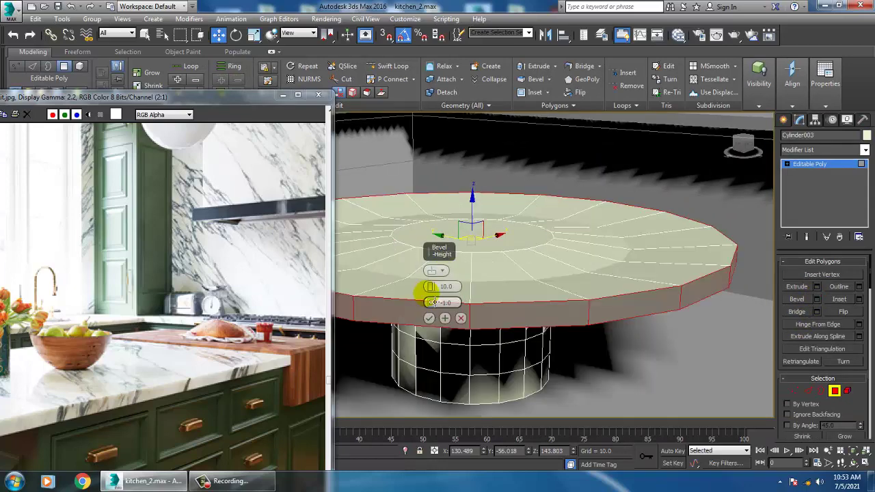
left_click_drag(430, 287, 452, 320)
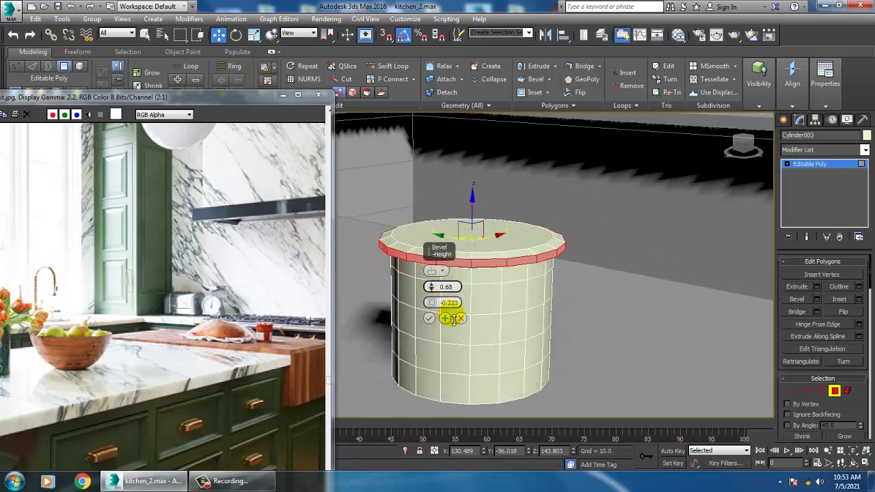
left_click(429, 318)
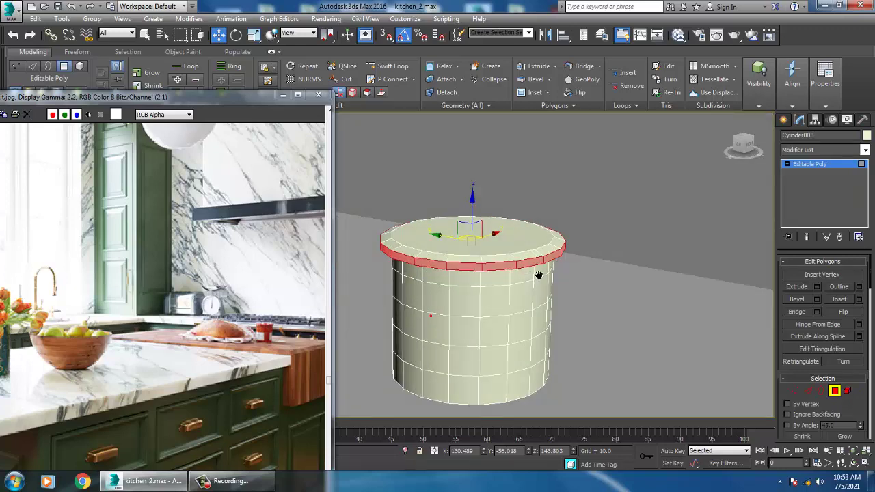
Chamfer the outer upper and lower edge loops of the lid rim, using 3 segments
left_click(806, 391)
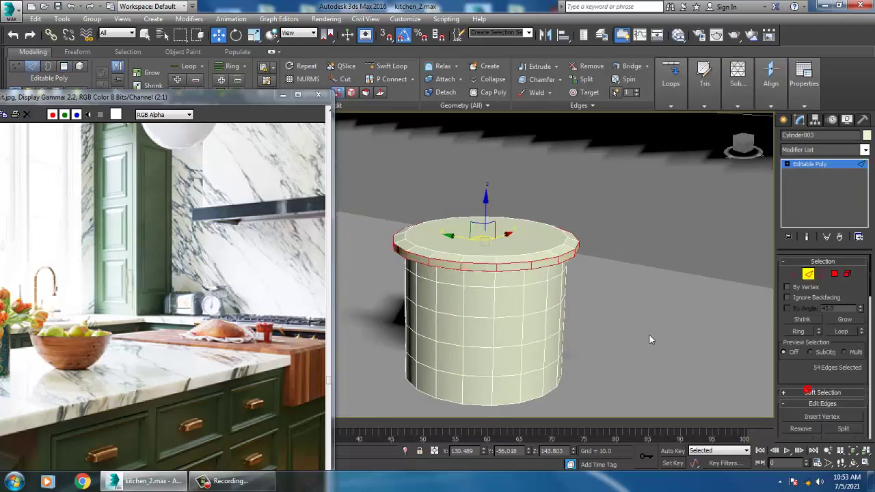
key("f")
scroll(531, 209, "up", 4)
middle_click_drag(531, 210, 662, 237)
scroll(648, 249, "down", 3)
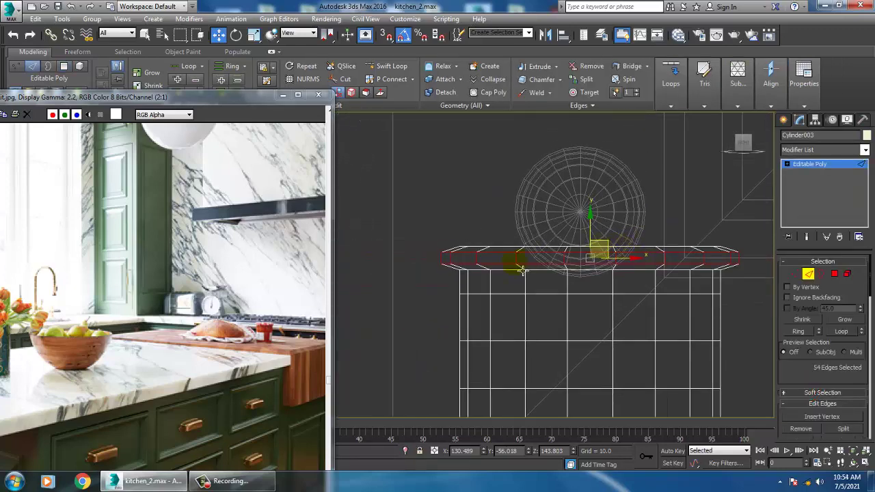
left_click_drag(438, 257, 781, 256, "ctrl")
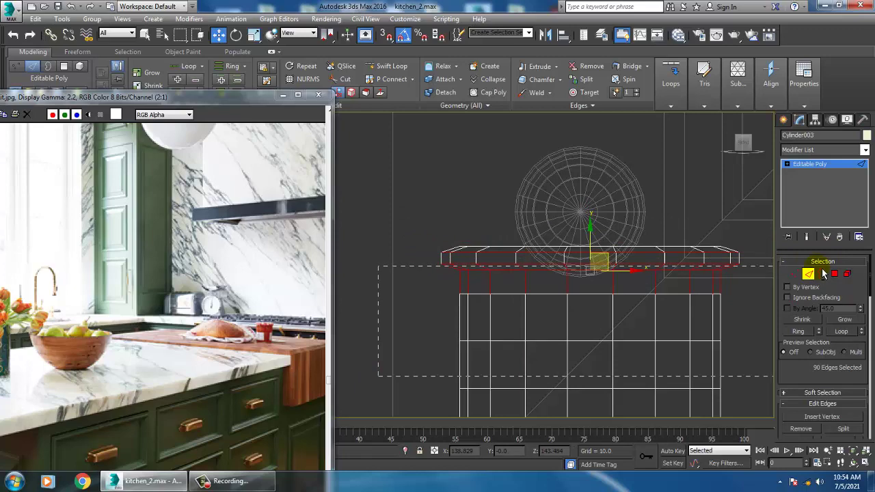
left_click_drag(825, 275, 824, 276, "alt")
key("p")
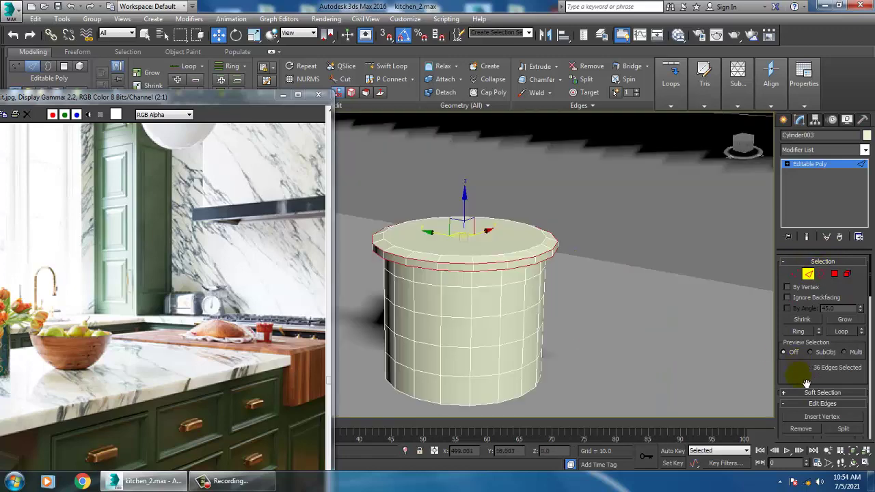
left_click_drag(807, 383, 811, 274)
left_click(817, 349)
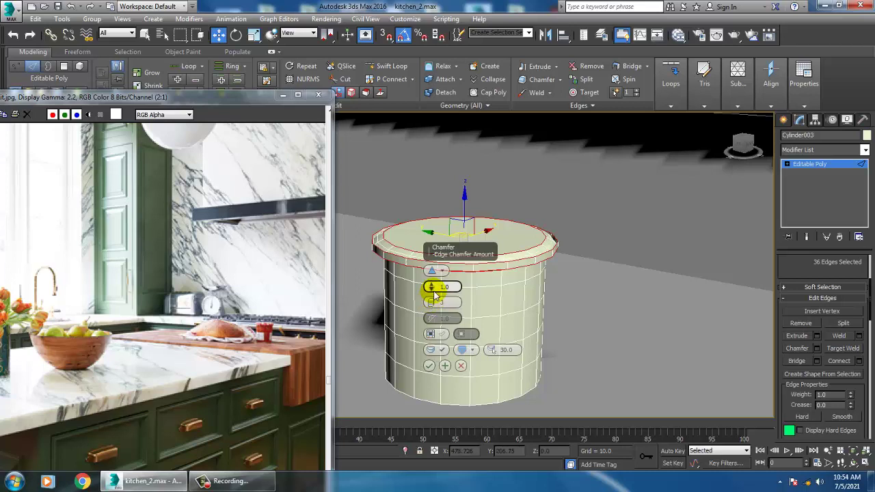
left_click_drag(432, 289, 434, 298)
left_click(429, 365)
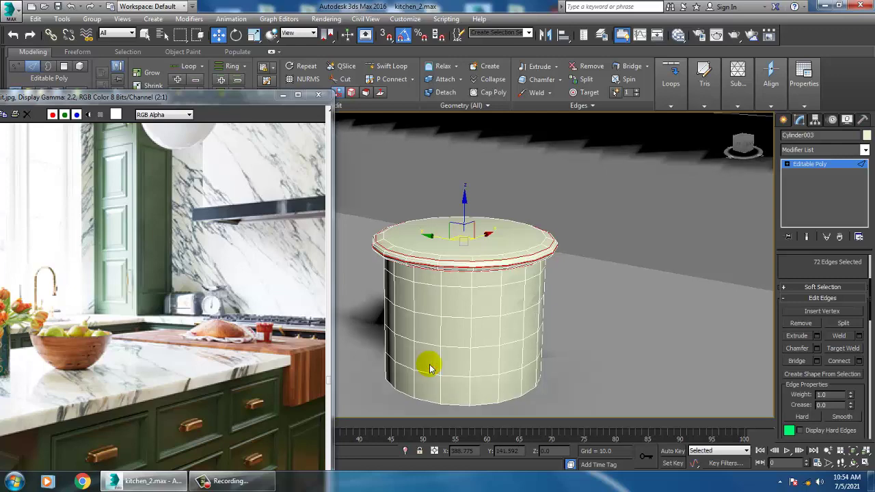
Move the rim's lower vertices and the vertex ring below them down about 0.3 to thicken the lid
key("alt+w")
key("alt+w")
mouse_move(542, 169)
middle_mouse_down()
mouse_move(513, 169)
mouse_move(541, 165)
middle_mouse_up()
key("1")
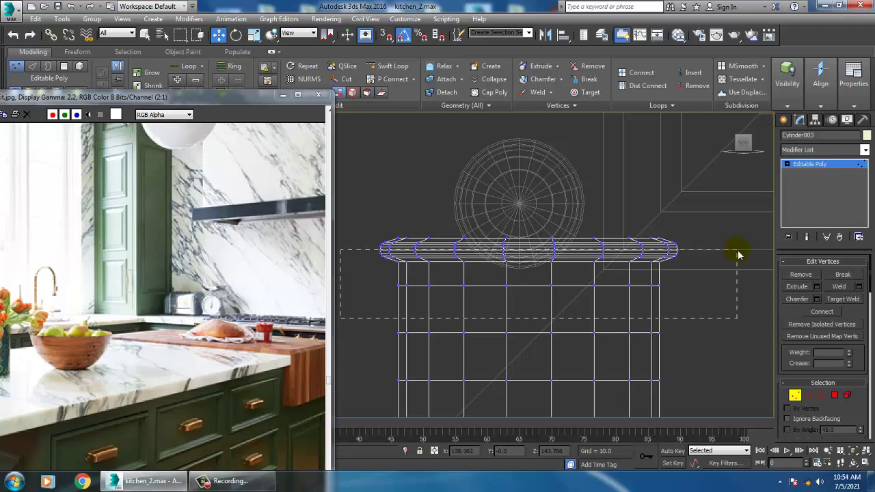
left_click_drag(738, 253, 738, 252)
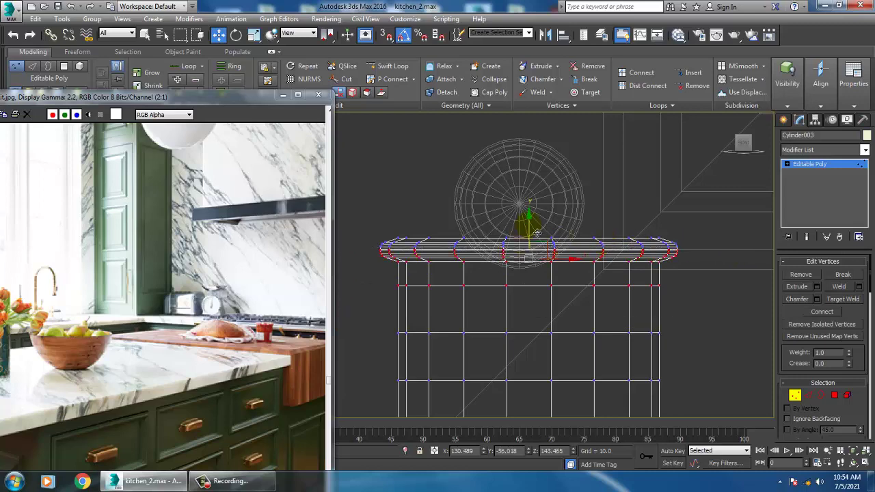
left_click_drag(529, 226, 529, 234)
Chamfer the edge loop around the cylinder's base, using 3 segments
key("alt+w")
key("alt+w")
middle_click_drag(608, 316, 617, 259)
key("alt+w")
middle_click(663, 191)
key("alt+w")
middle_click_drag(666, 321, 654, 208)
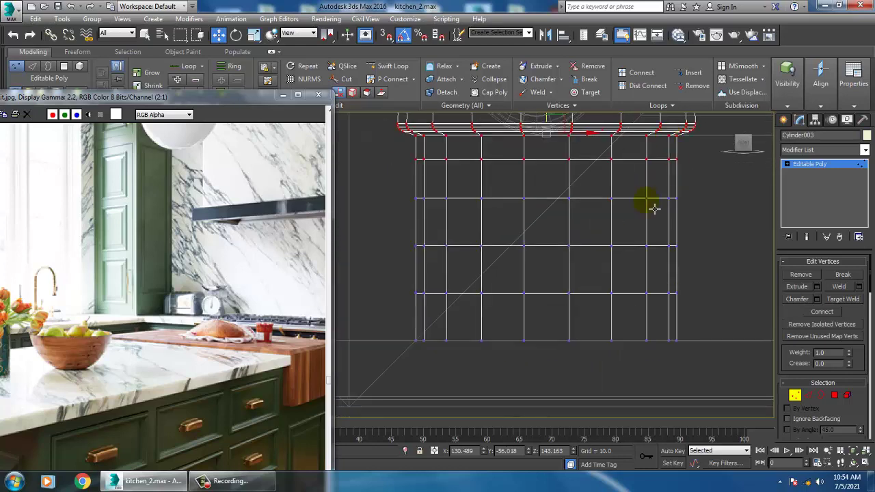
left_click(810, 395)
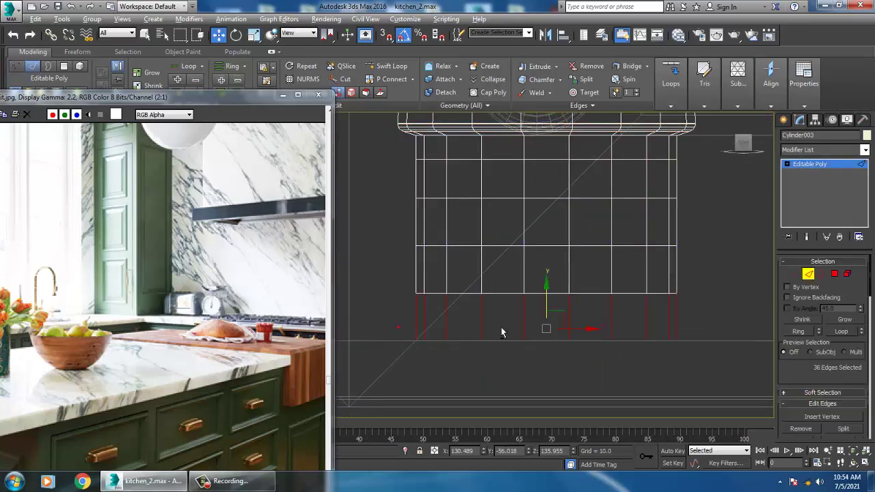
left_click(390, 268)
scroll(818, 324, "down", 5)
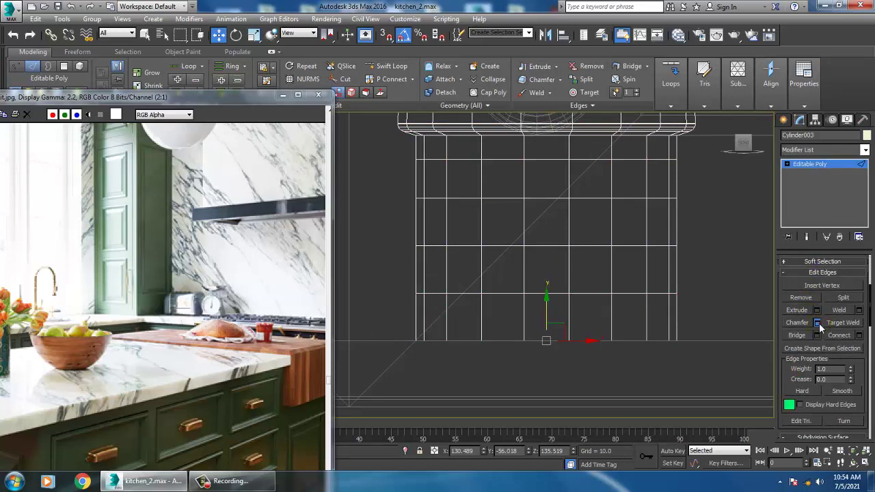
left_click(817, 322)
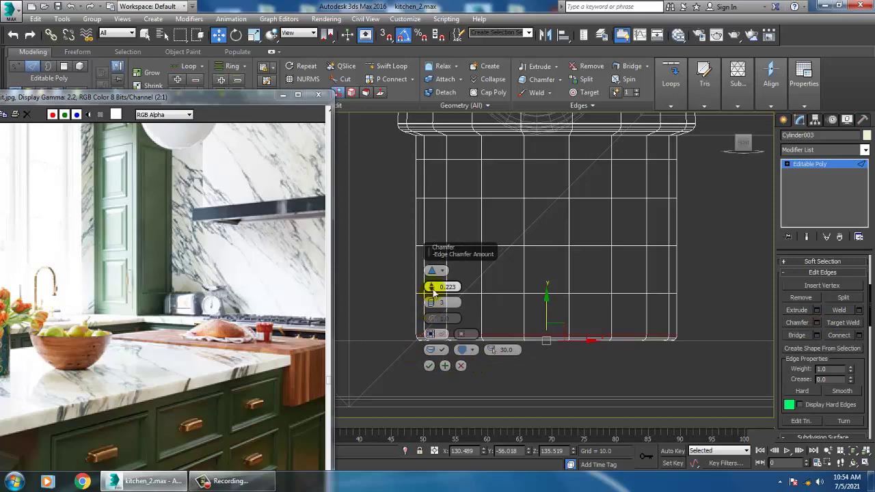
left_click_drag(433, 292, 432, 288)
left_click(429, 365)
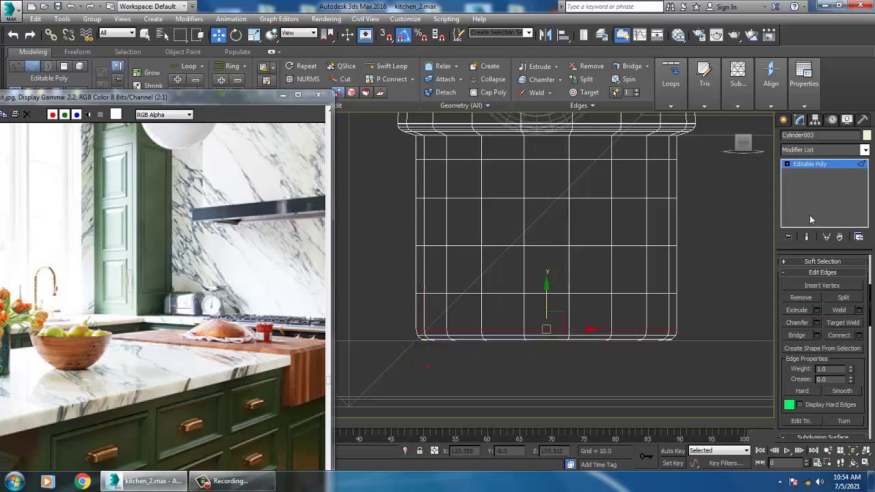
Finish sub-object editing and assign the lidded jar the same light grey object colour as the scene
left_click(810, 164)
scroll(640, 273, "down", 10)
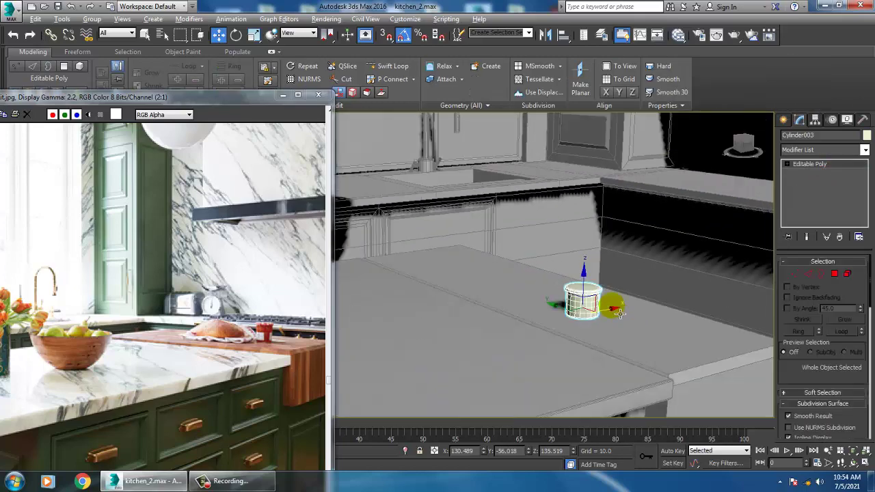
middle_click_drag(641, 309, 646, 313)
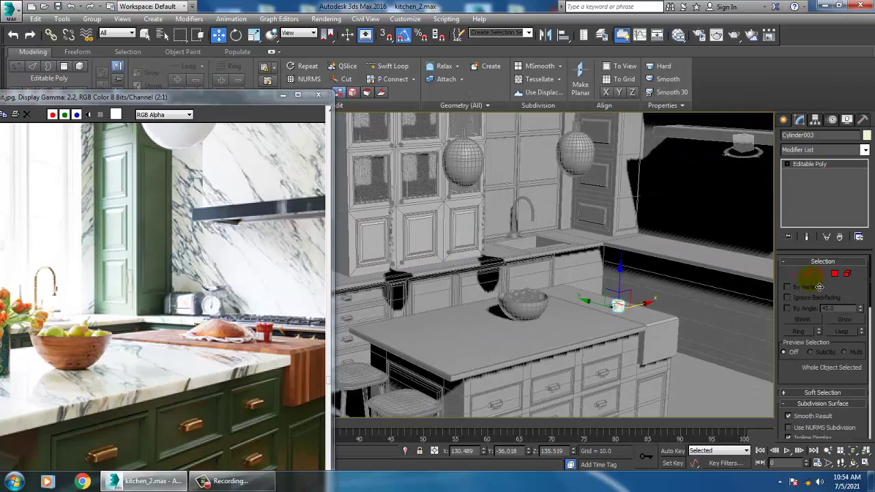
left_click(866, 135)
left_click(441, 233)
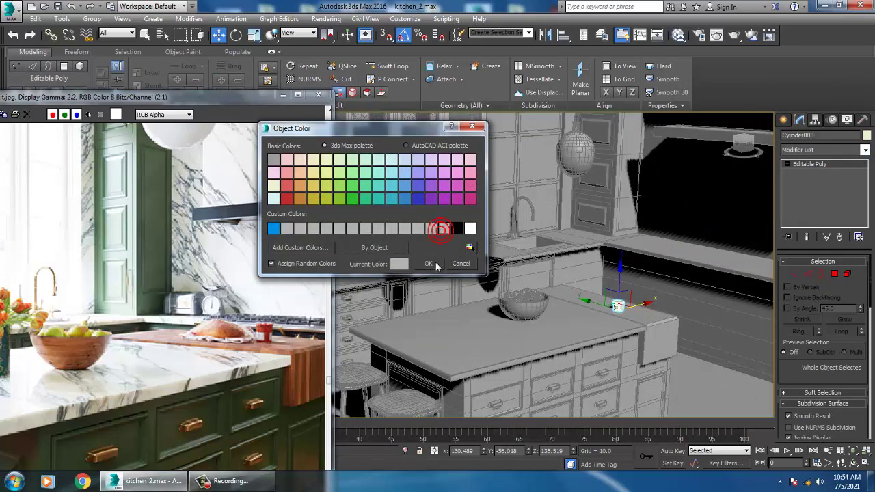
left_click(435, 263)
Deselect the jar, minimise the reference photo and turn off edged faces to inspect the whole kitchen in shaded view
left_click(635, 141)
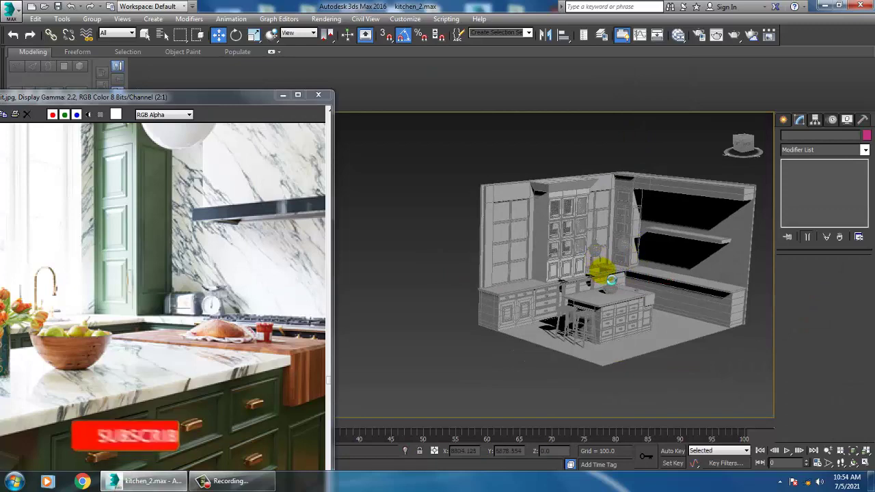
middle_click_drag(610, 281, 557, 274)
scroll(571, 306, "up", 5)
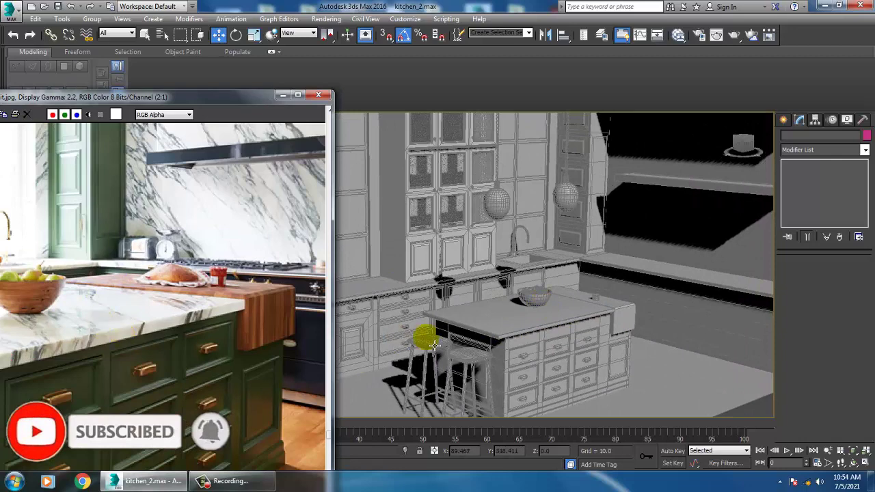
middle_click_drag(235, 351, 192, 239)
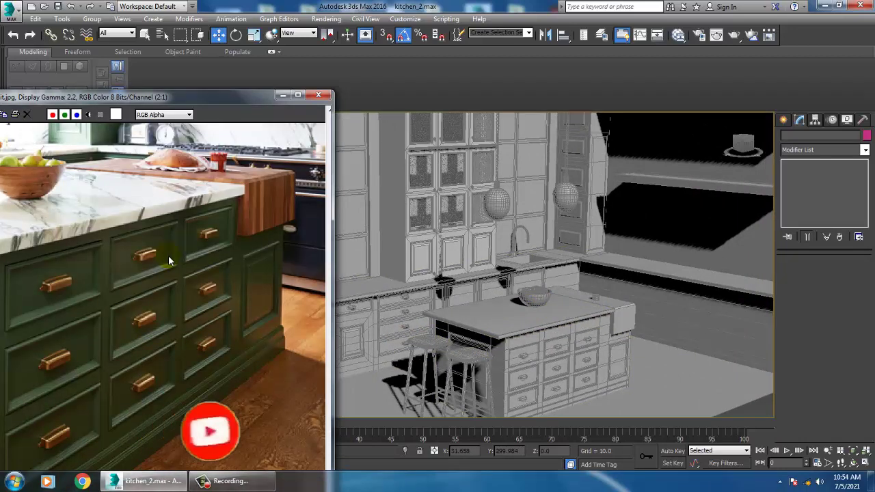
left_click(281, 95)
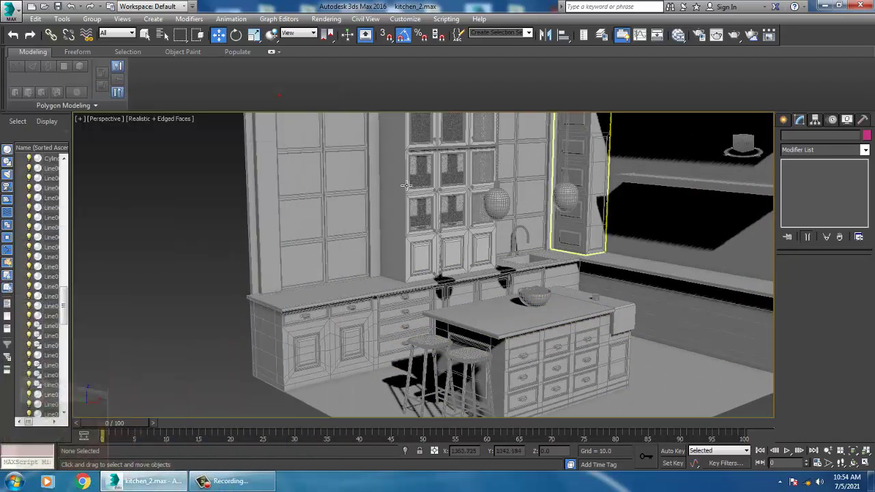
middle_click_drag(533, 239, 439, 241)
key("F4")
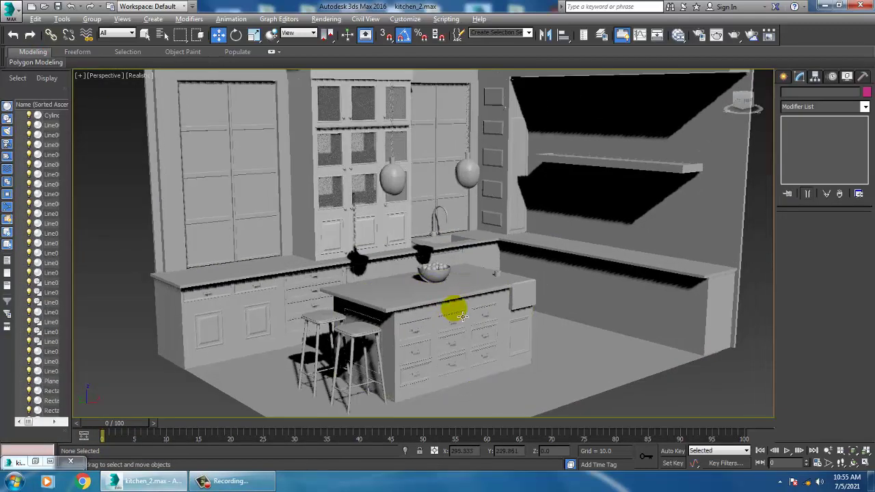
middle_click_drag(463, 318, 461, 315, "alt")
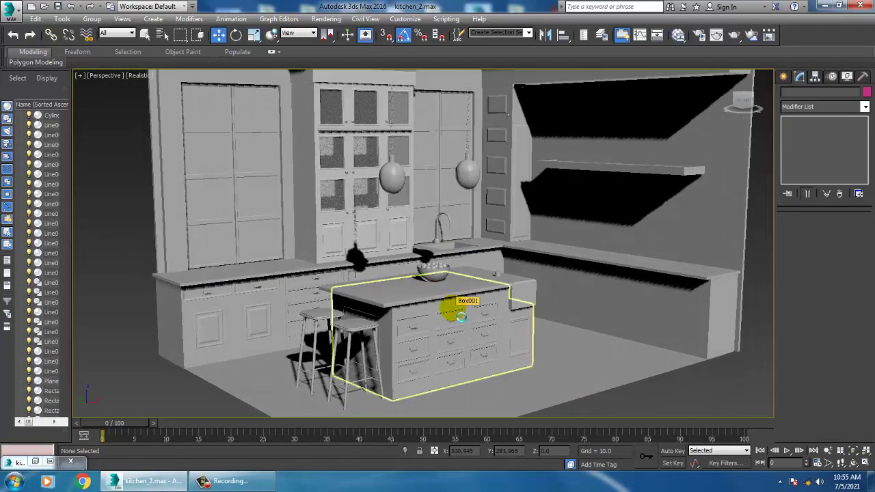